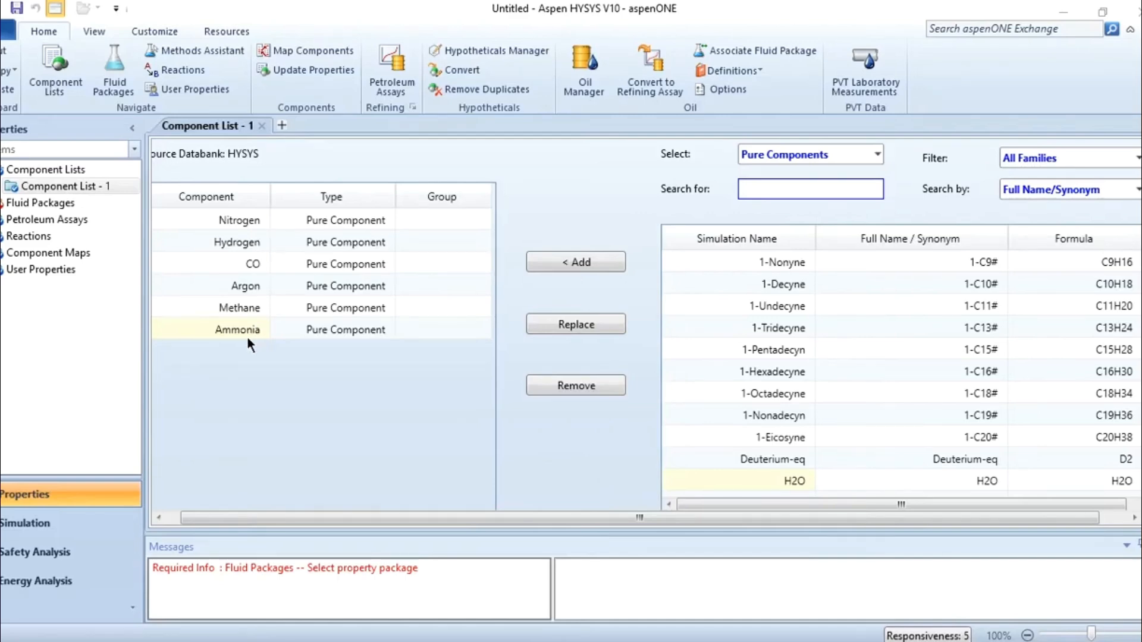
Add a fluid package for Component List - 1 using the Peng-Robinson property package.
click(52, 202)
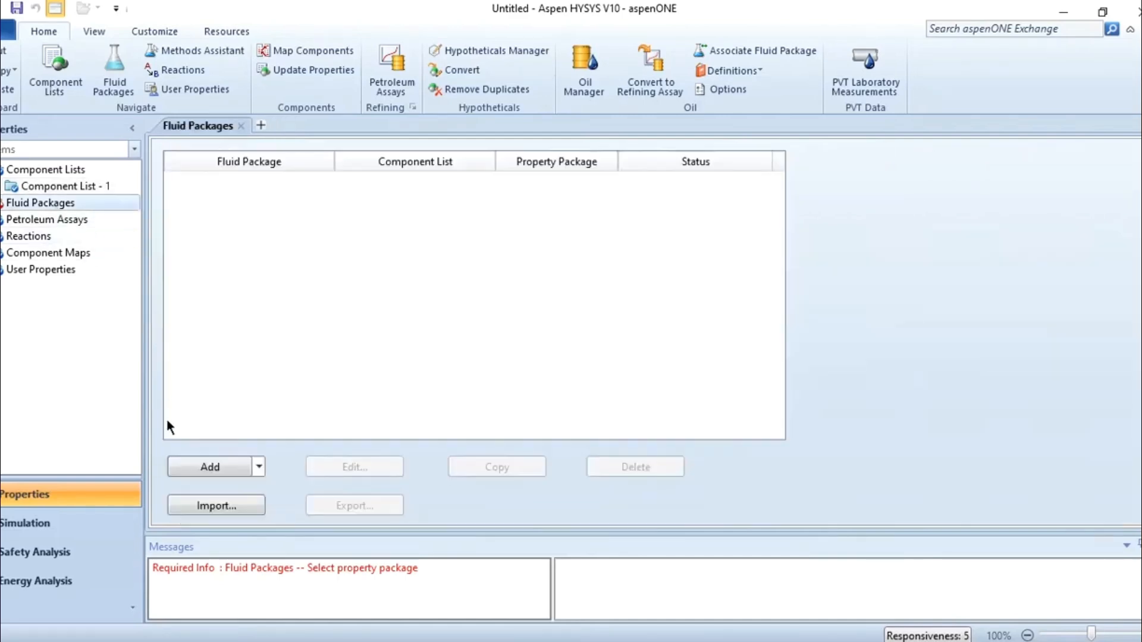
click(208, 467)
scroll(331, 374, down, 5)
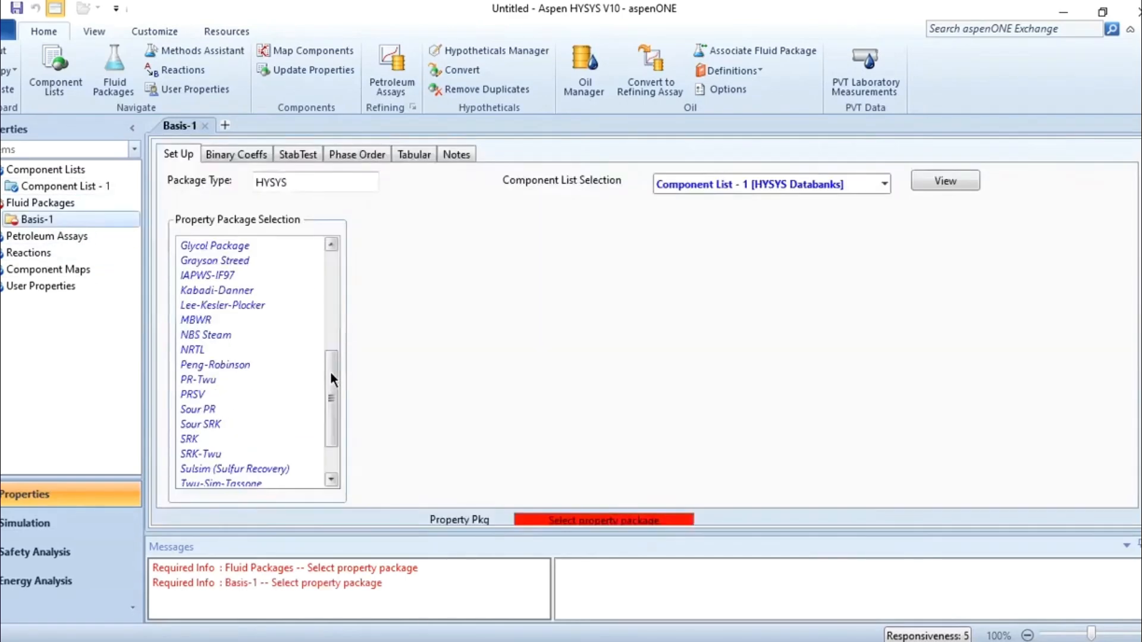
click(217, 366)
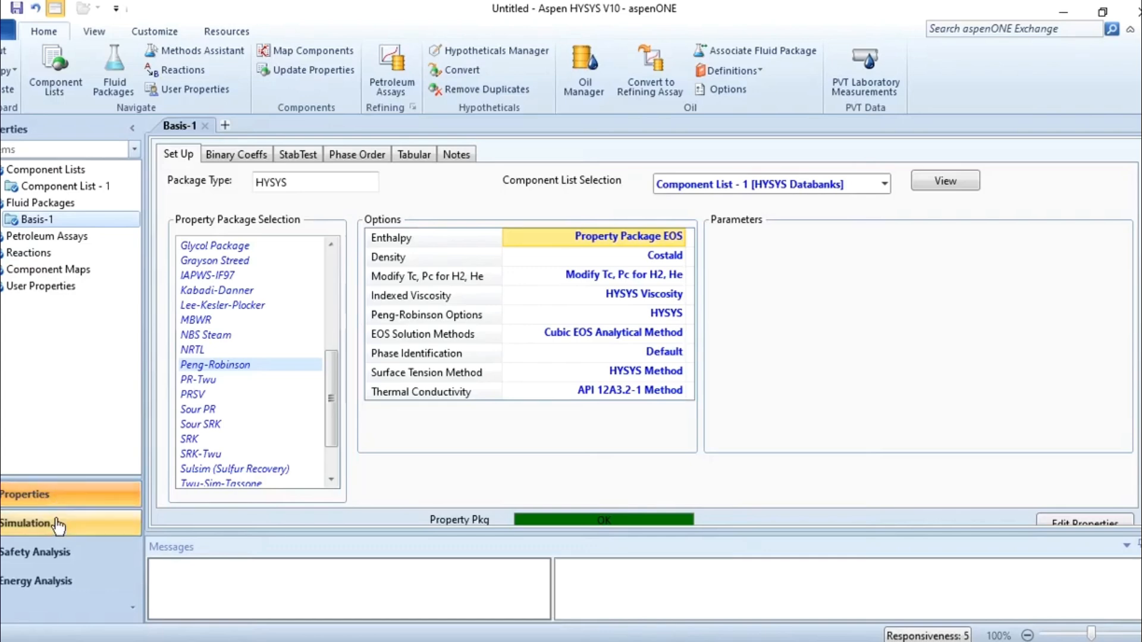
Create a reaction set and add a HYSYS Conversion reaction to it.
click(35, 253)
click(194, 452)
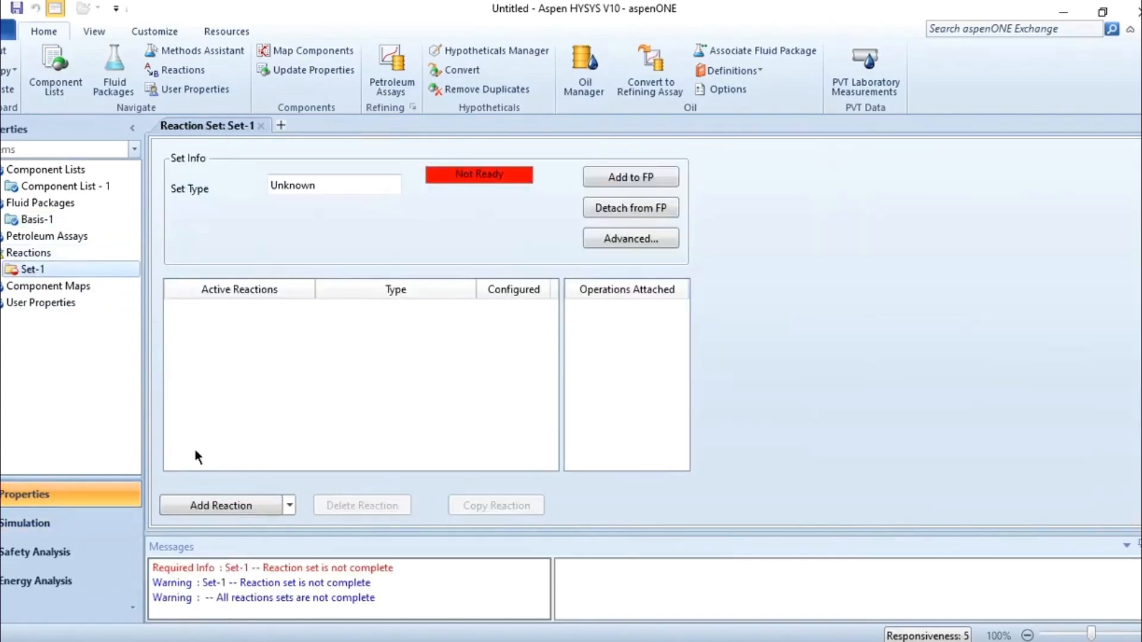
click(226, 505)
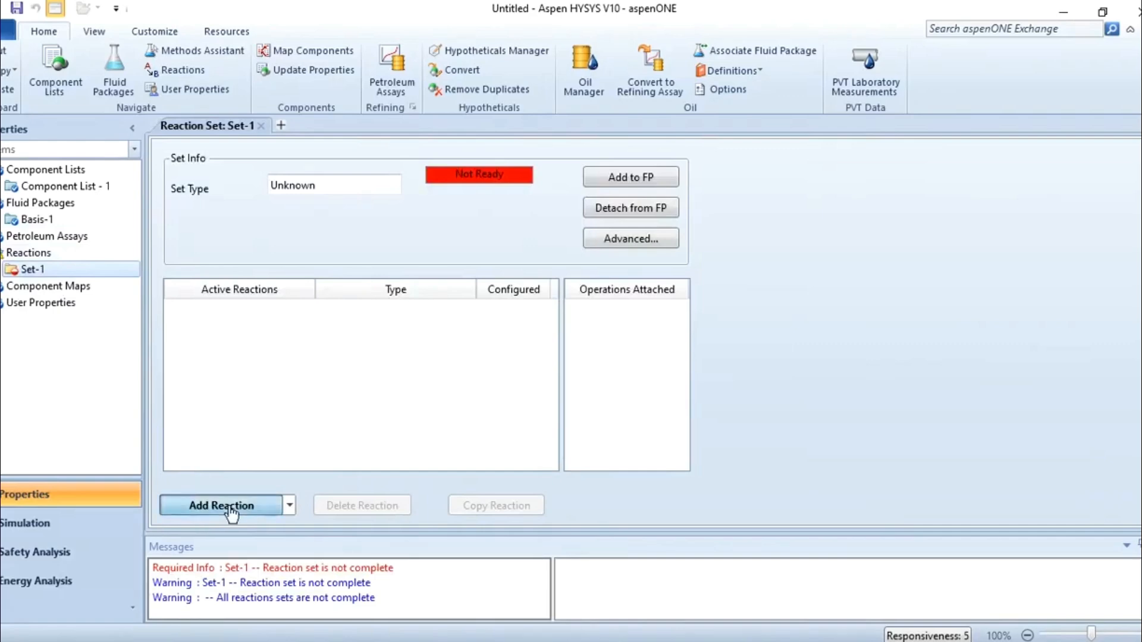
click(501, 302)
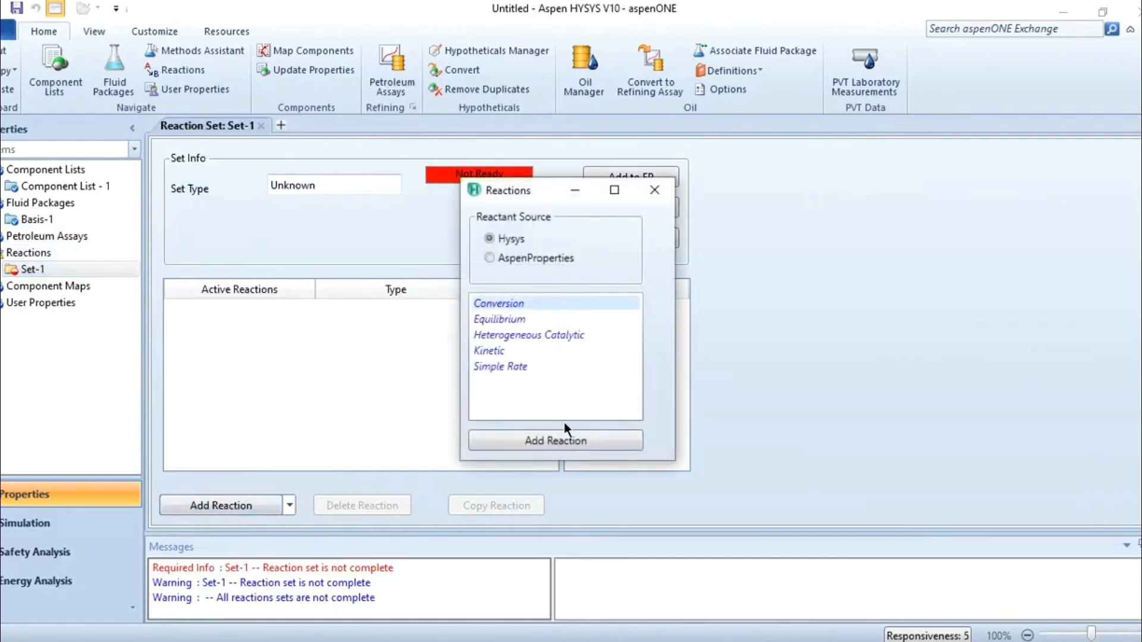
click(576, 443)
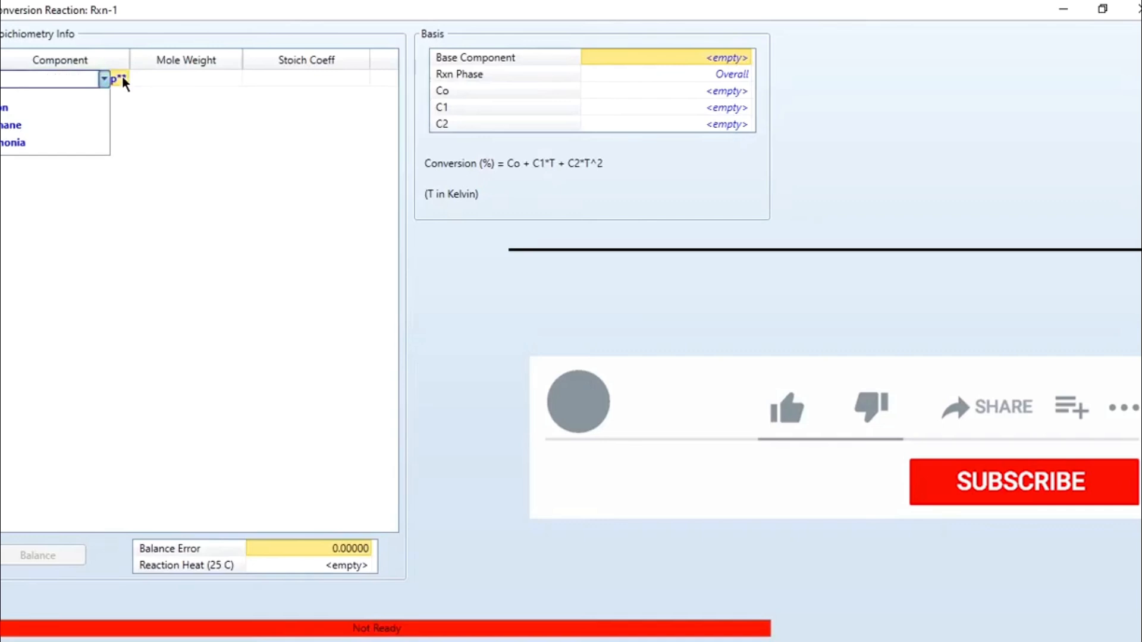
Add Nitrogen, Hydrogen and Ammonia as the components of the conversion reaction.
click(51, 104)
click(126, 98)
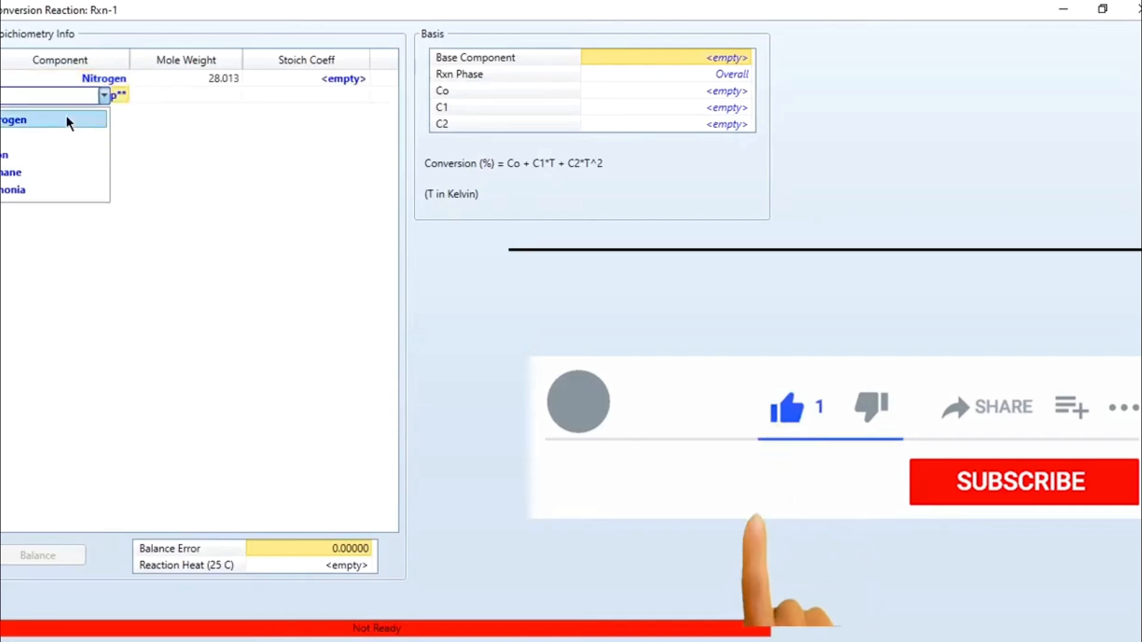
click(46, 123)
click(126, 112)
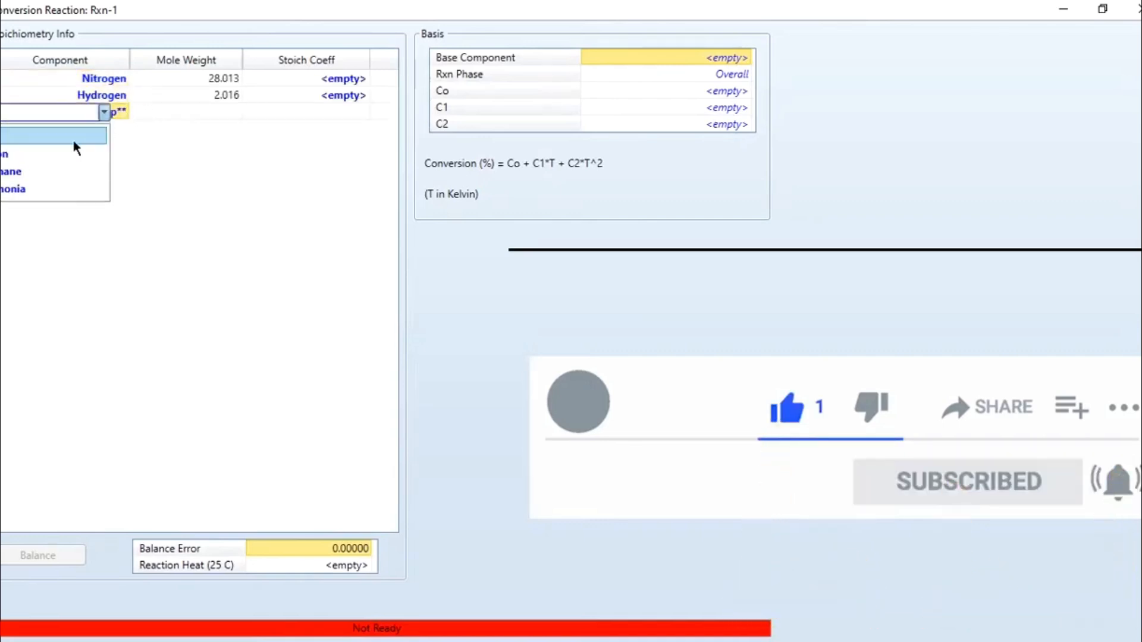
click(20, 191)
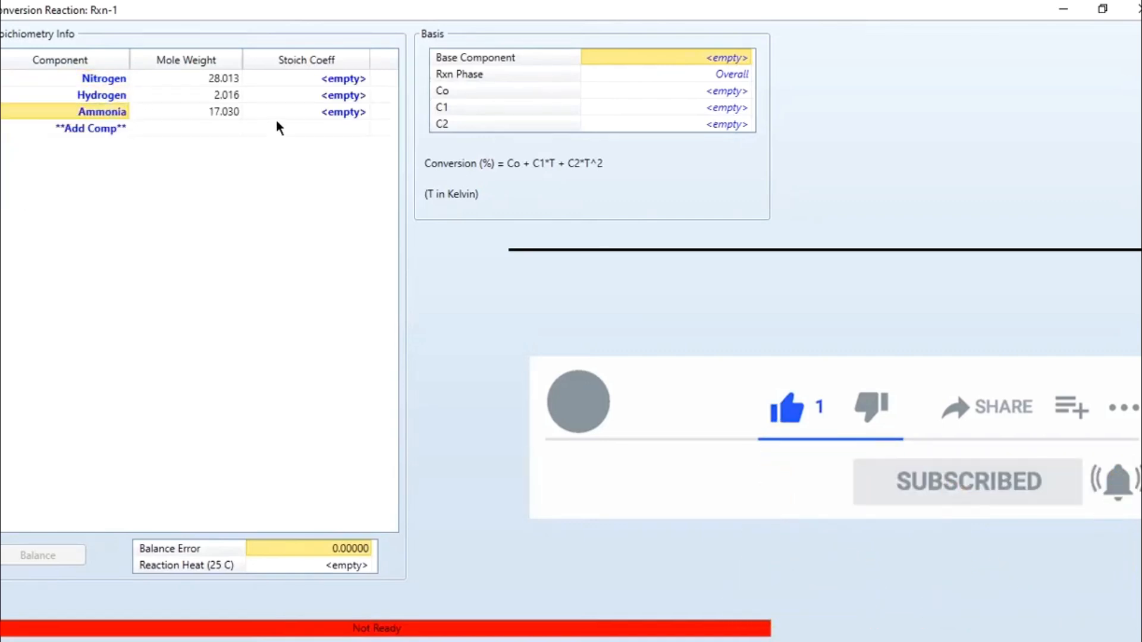
Set the stoichiometric coefficients to -1 for Nitrogen, -3 for Hydrogen and 2 for Ammonia.
click(334, 78)
text(-1)
key(Return)
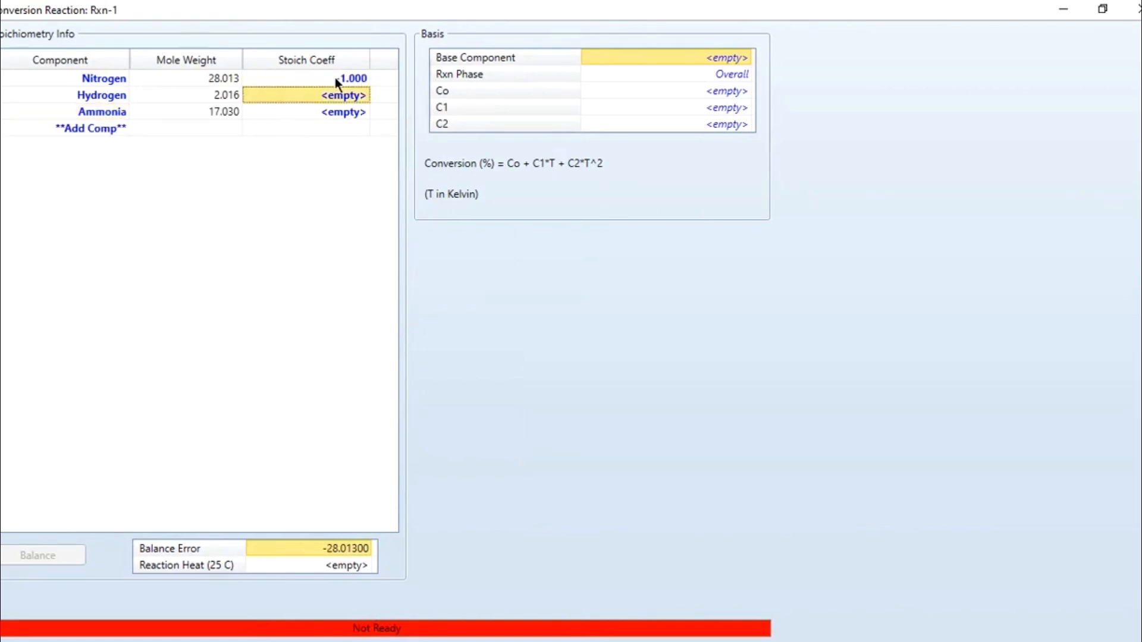
text(-3)
key(Return)
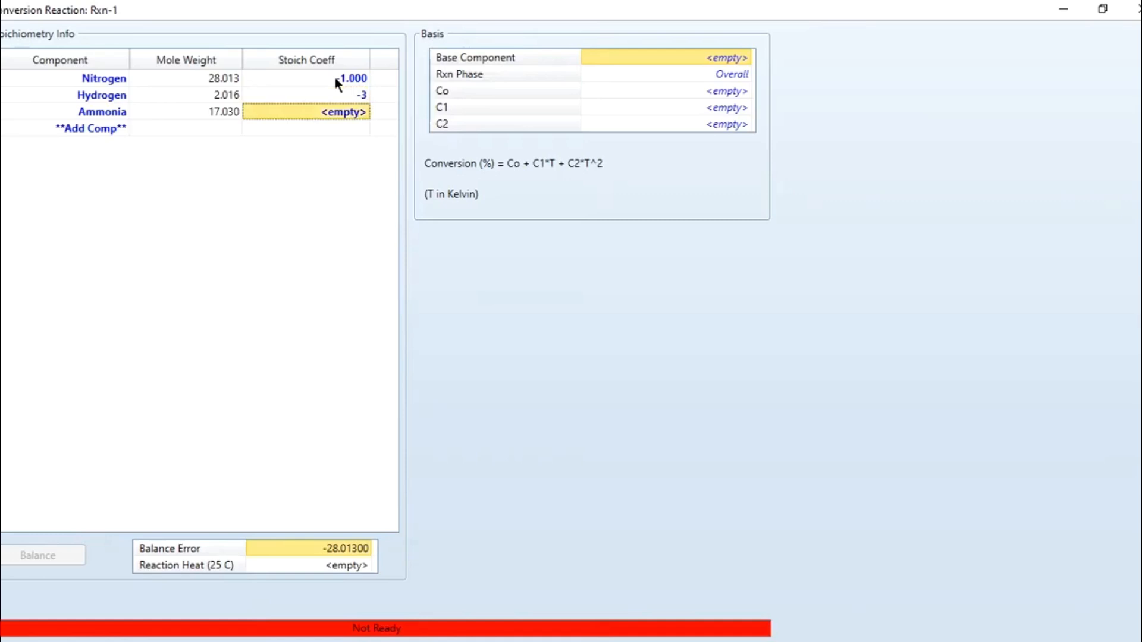
text(2)
key(Return)
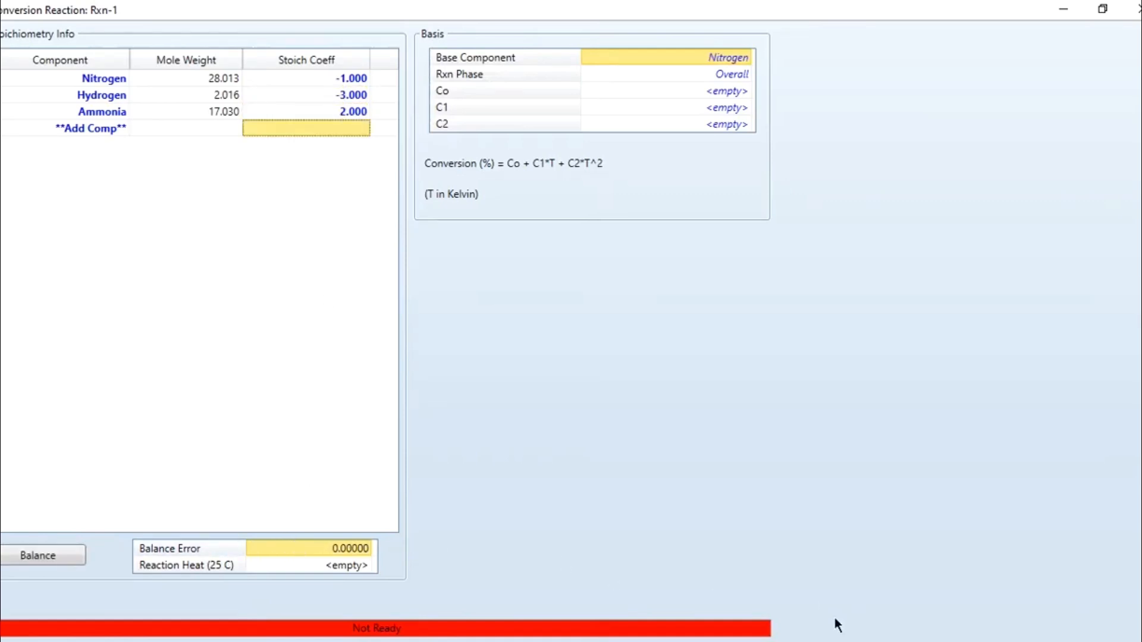
Check the conversion reactor specifications in the PDF and set the reaction's Co to 40 and both C1 and C2 to 0.
key(alt+Tab)
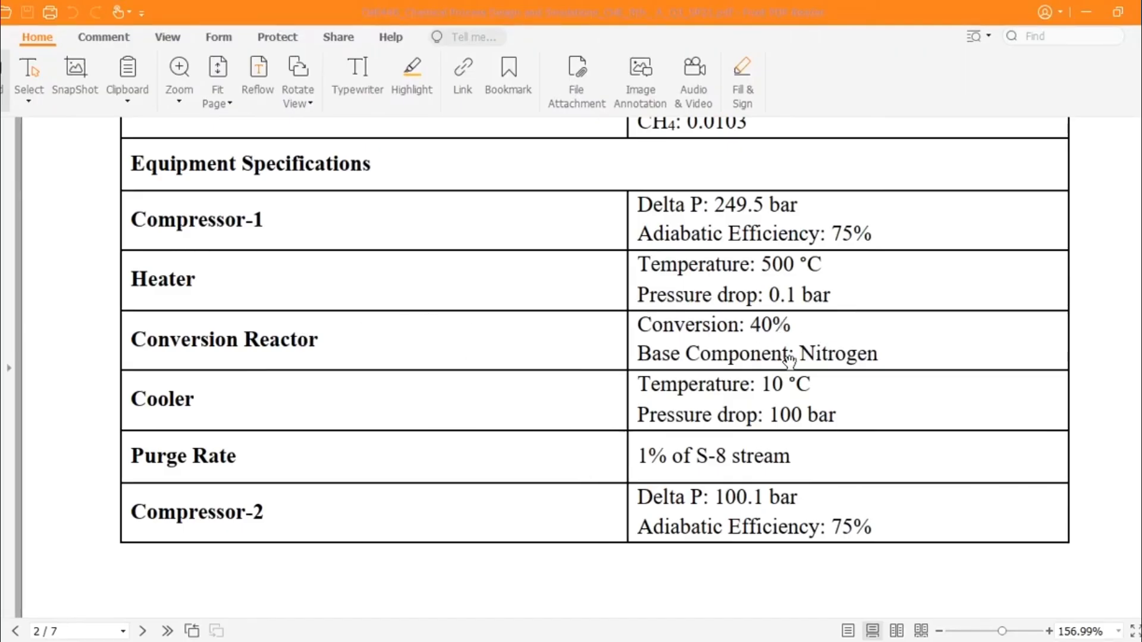
key(alt+Tab)
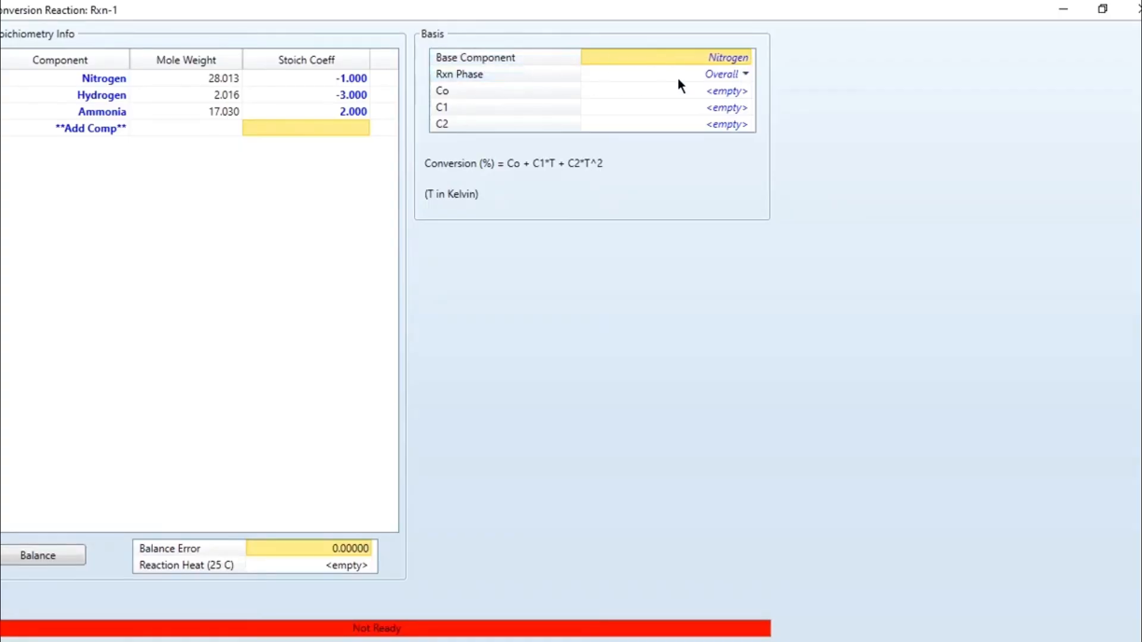
click(665, 92)
text(40)
key(Return)
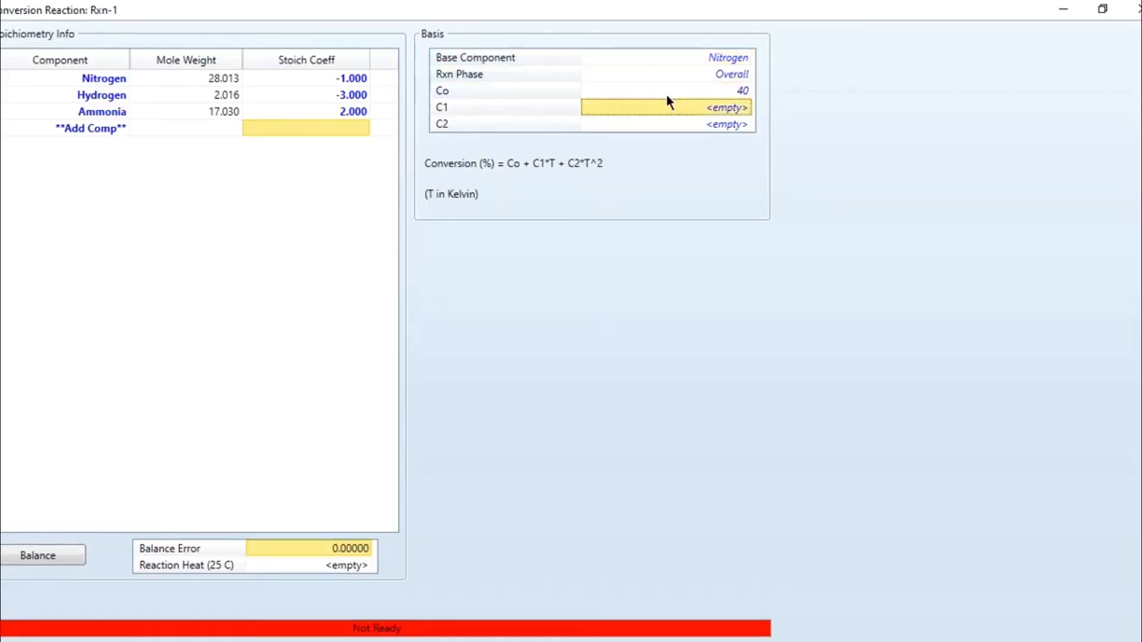
text(0)
key(Return)
text(0)
key(Return)
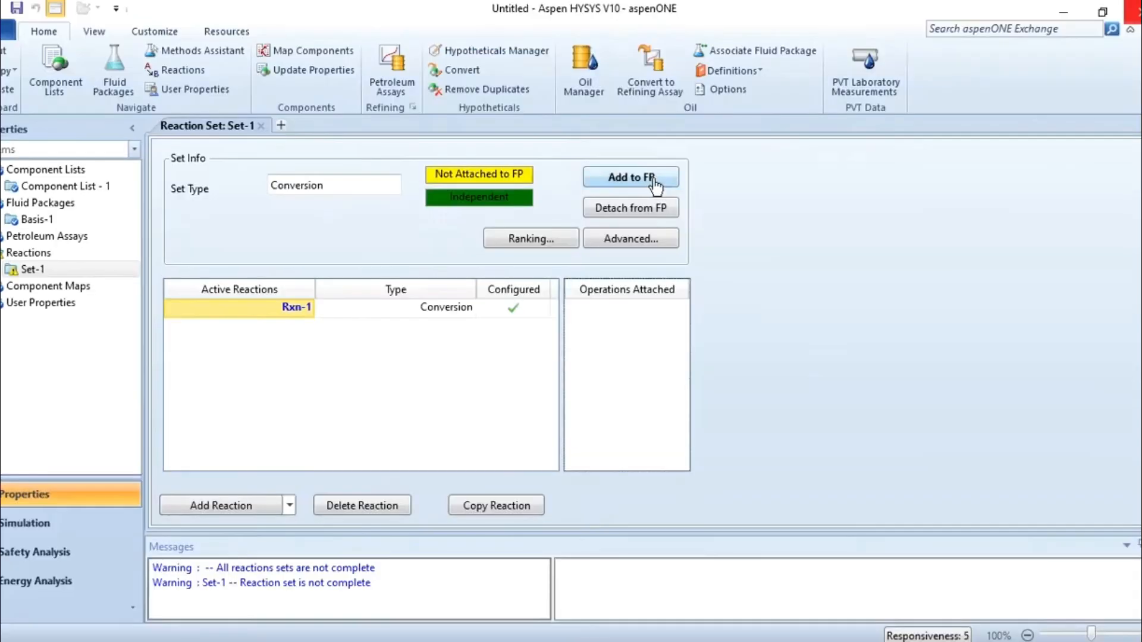
Attach the reaction set to the fluid package and enter the simulation environment, moving the Model Palette clear of the flowsheet.
click(654, 181)
click(542, 452)
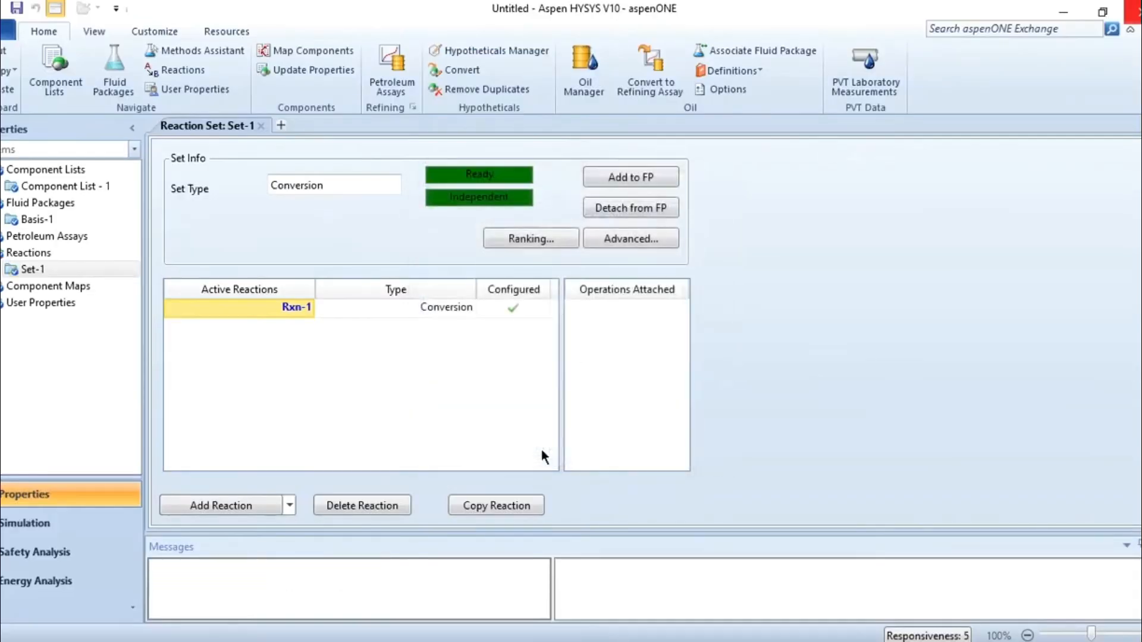
click(85, 515)
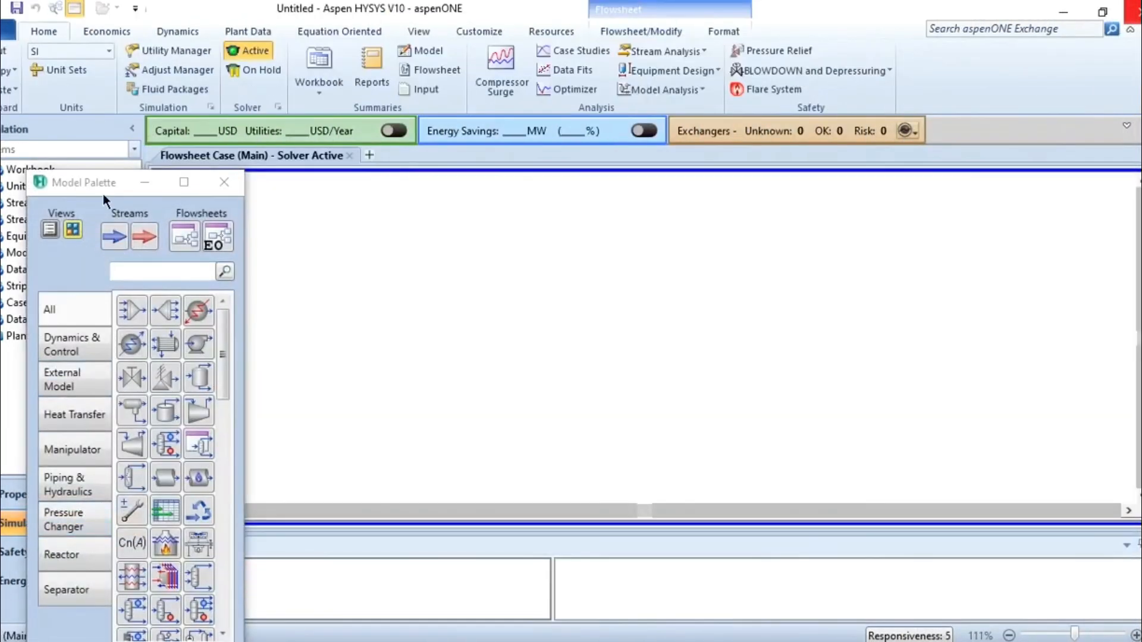
drag(102, 193, 52, 132)
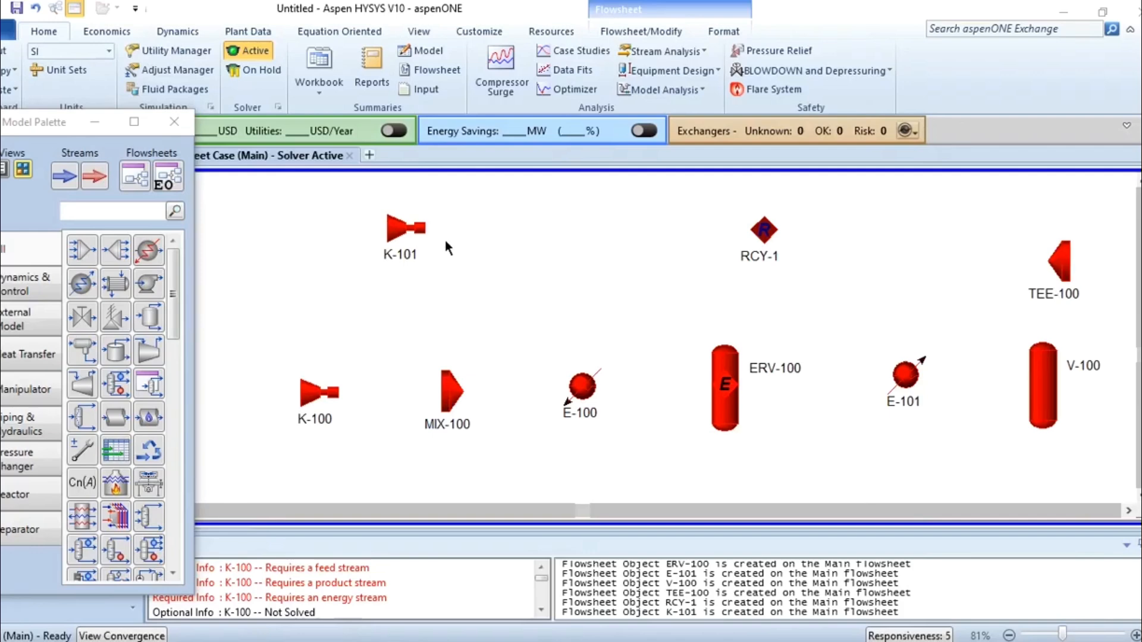
Connect compressor K-100 with inlet stream S-1, outlet stream S-2 and energy stream E-1.
double_click(319, 392)
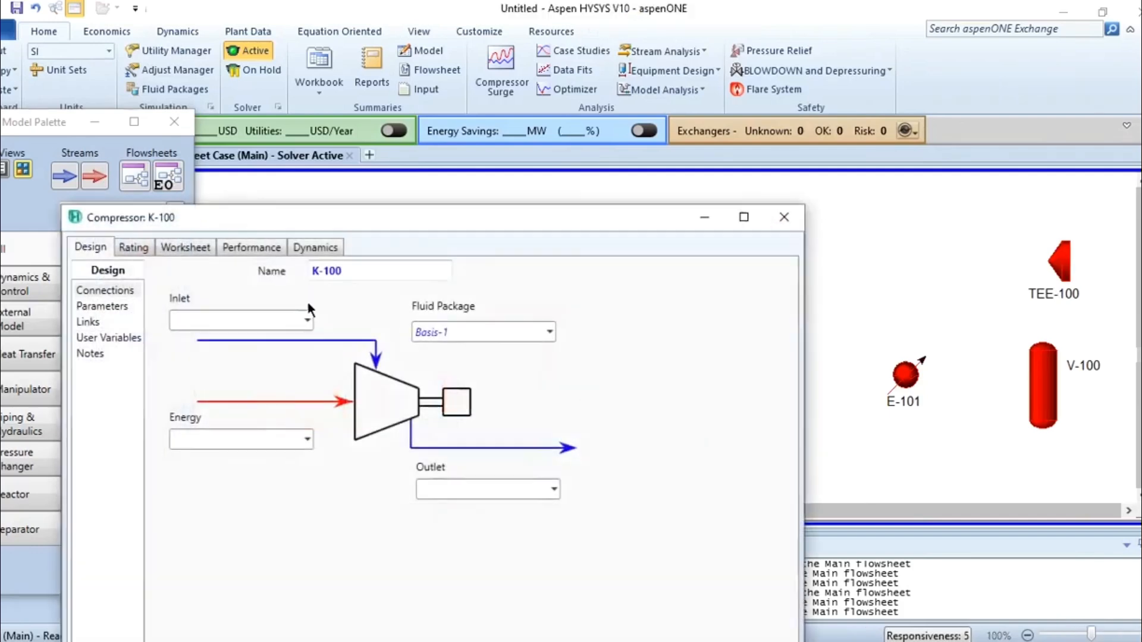
click(194, 218)
text(S)
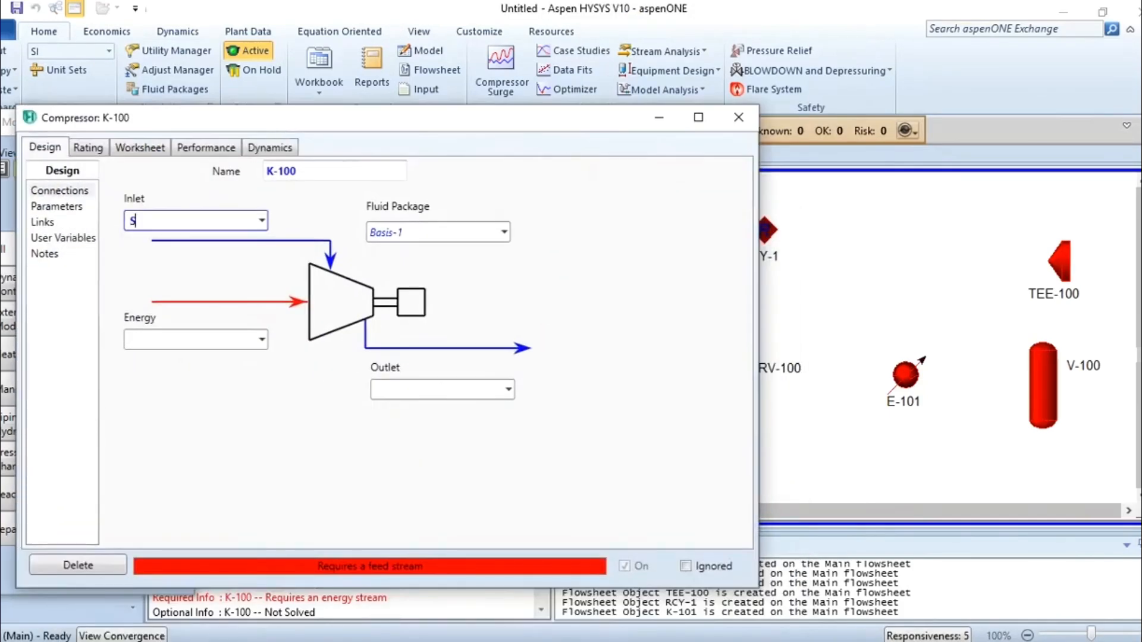
text(-1)
key(Return)
click(393, 390)
text(S-2)
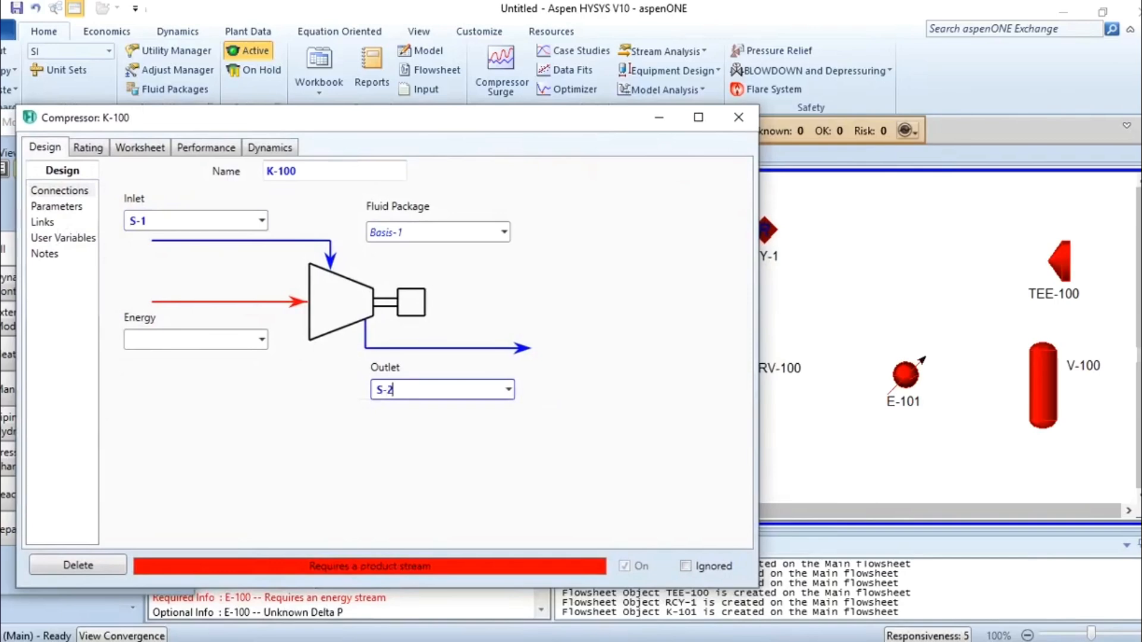
key(Return)
click(204, 343)
text(E-1)
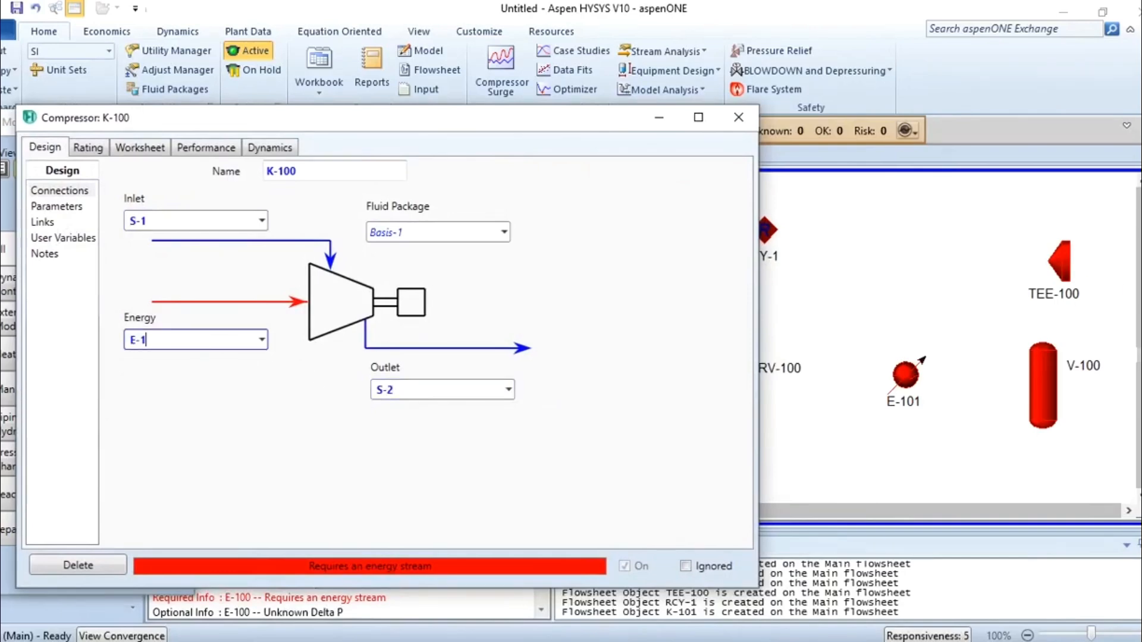
key(Return)
click(743, 128)
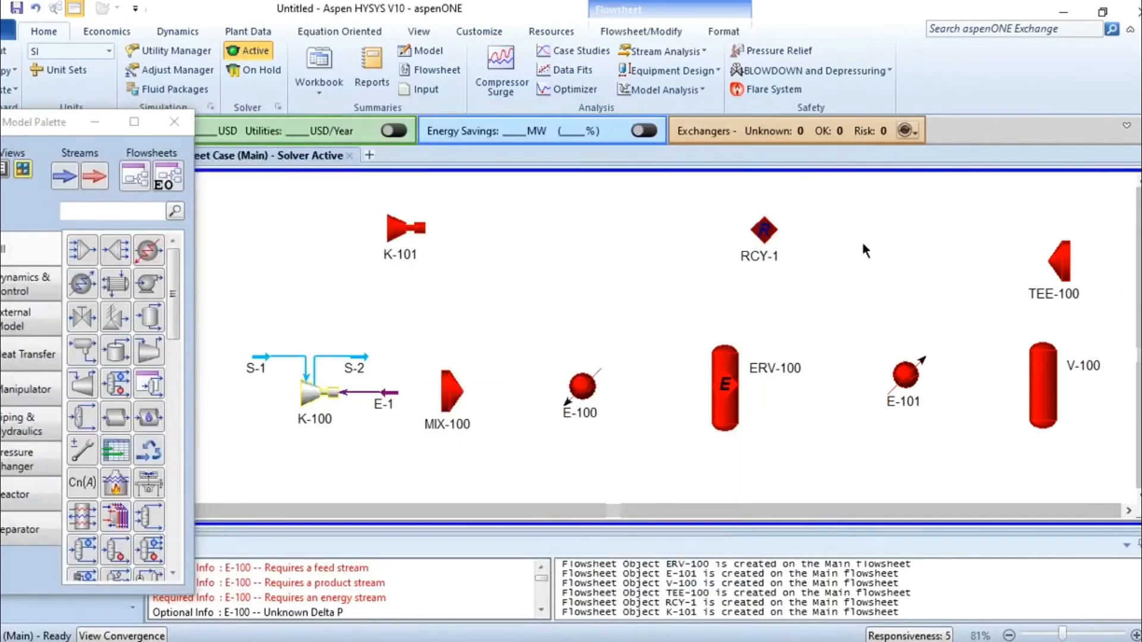
Connect mixer MIX-100 with inlet S-2 and outlet S-3, and align the mixer with its inlet line on the flowsheet.
double_click(450, 390)
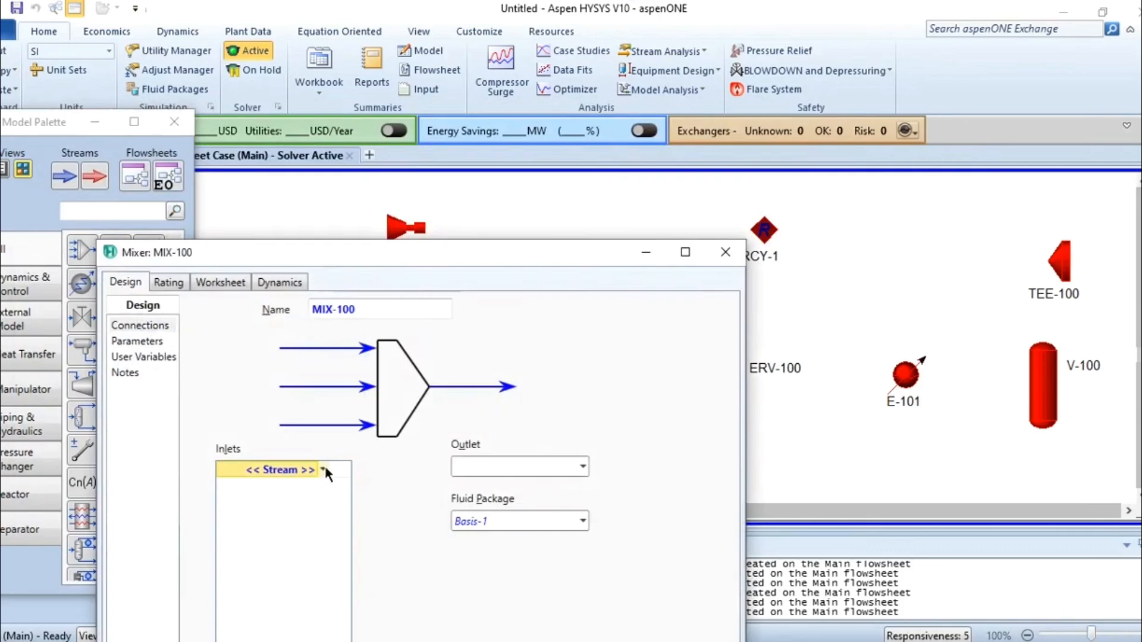
click(325, 468)
click(188, 492)
click(515, 467)
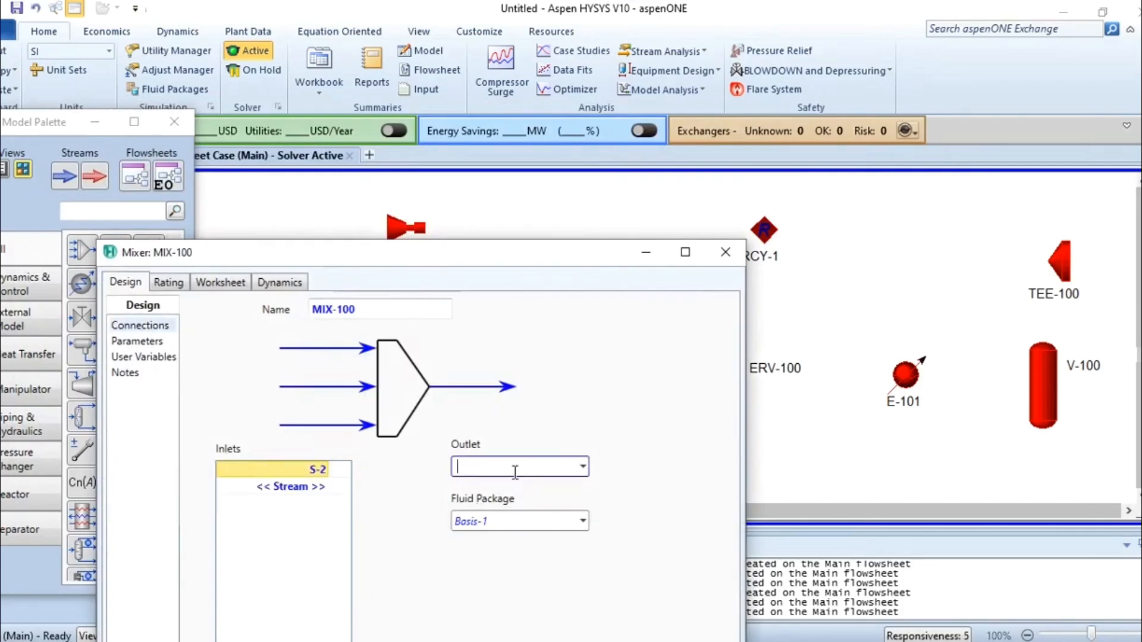
text(S-3)
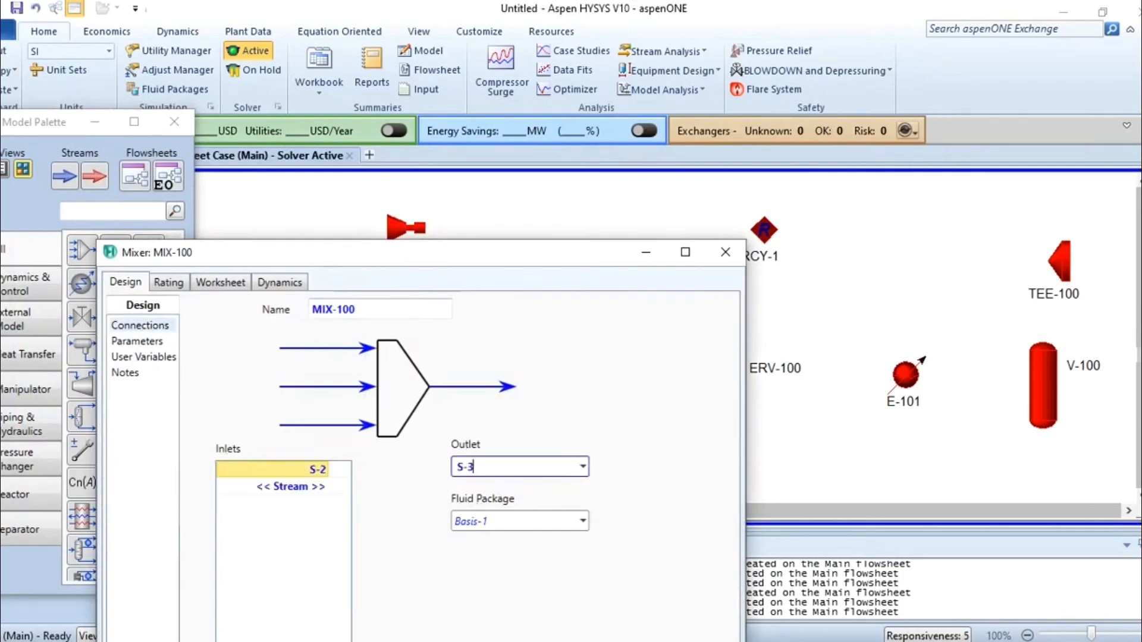
click(727, 253)
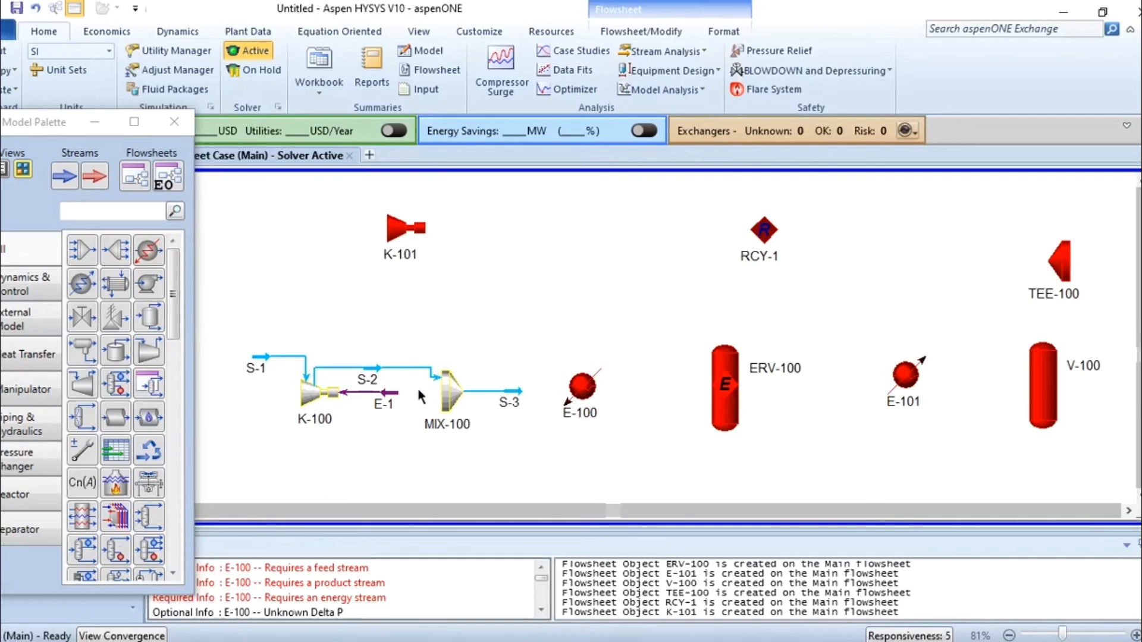
click(458, 391)
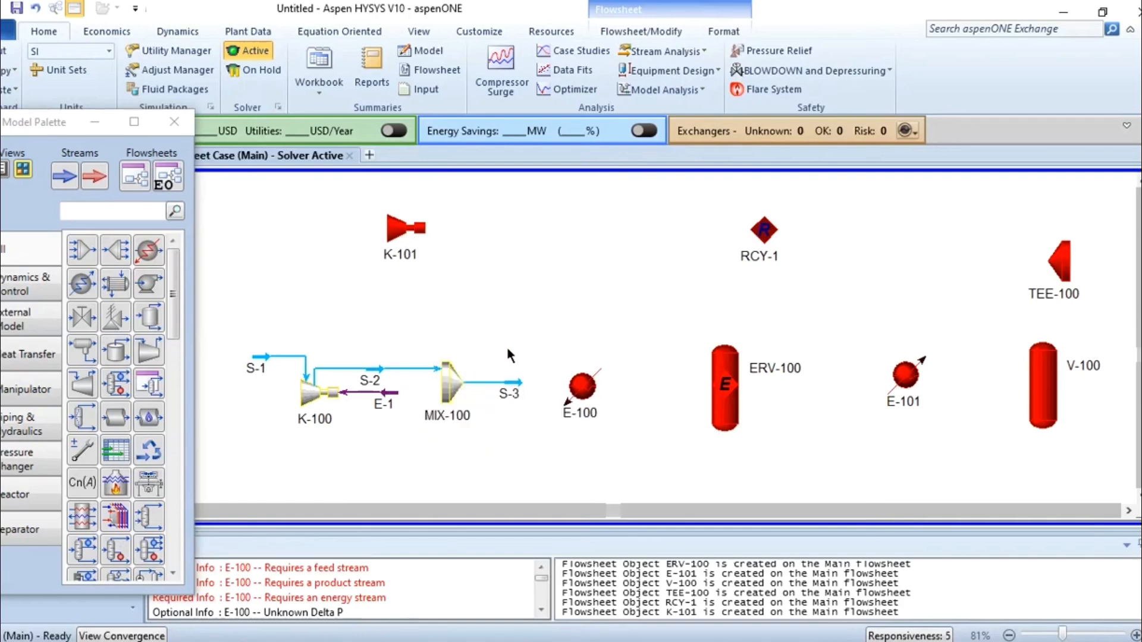
Connect heater E-100 with inlet S-3, outlet S-4 and energy stream E-2, and align the heater with stream S-3.
double_click(598, 387)
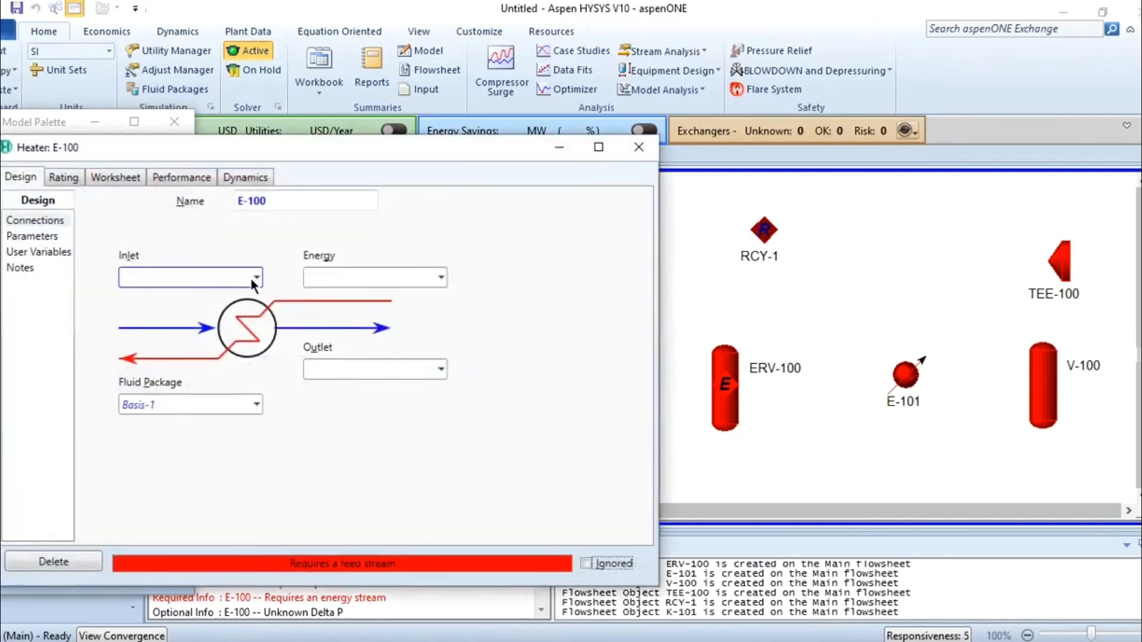
click(253, 278)
click(169, 305)
key(Tab)
text(S-4)
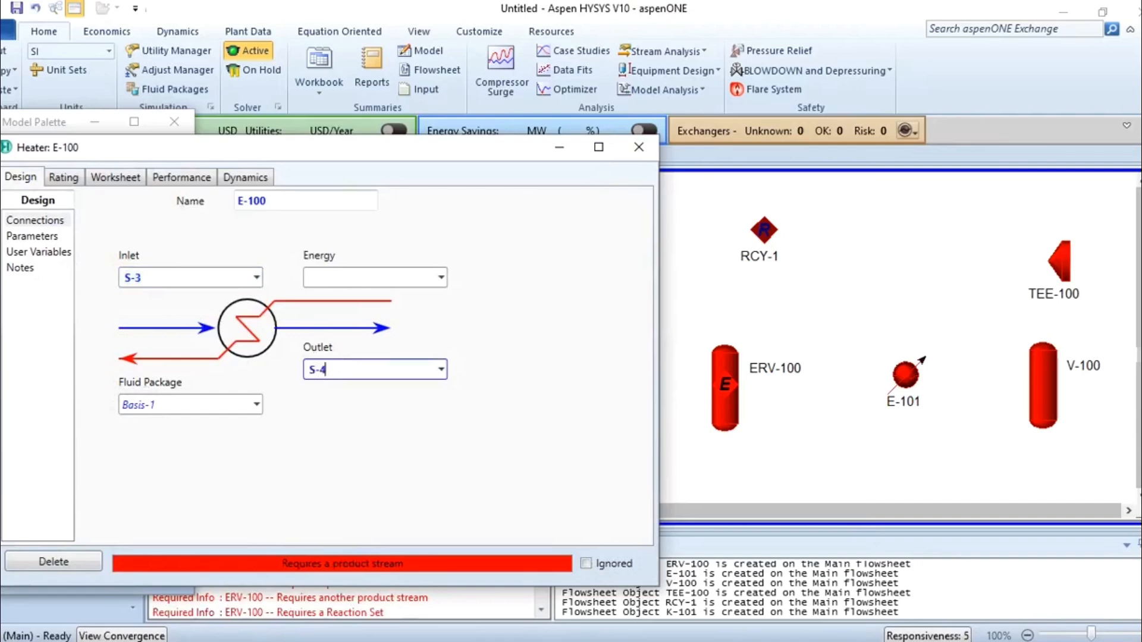
click(370, 280)
text(E-2)
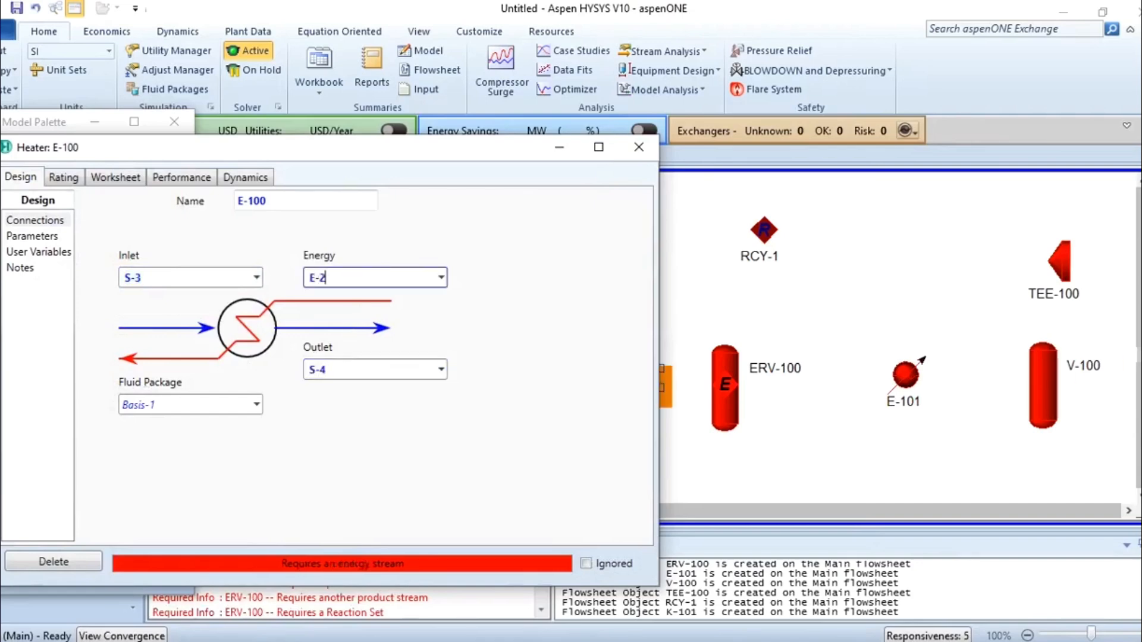
click(640, 148)
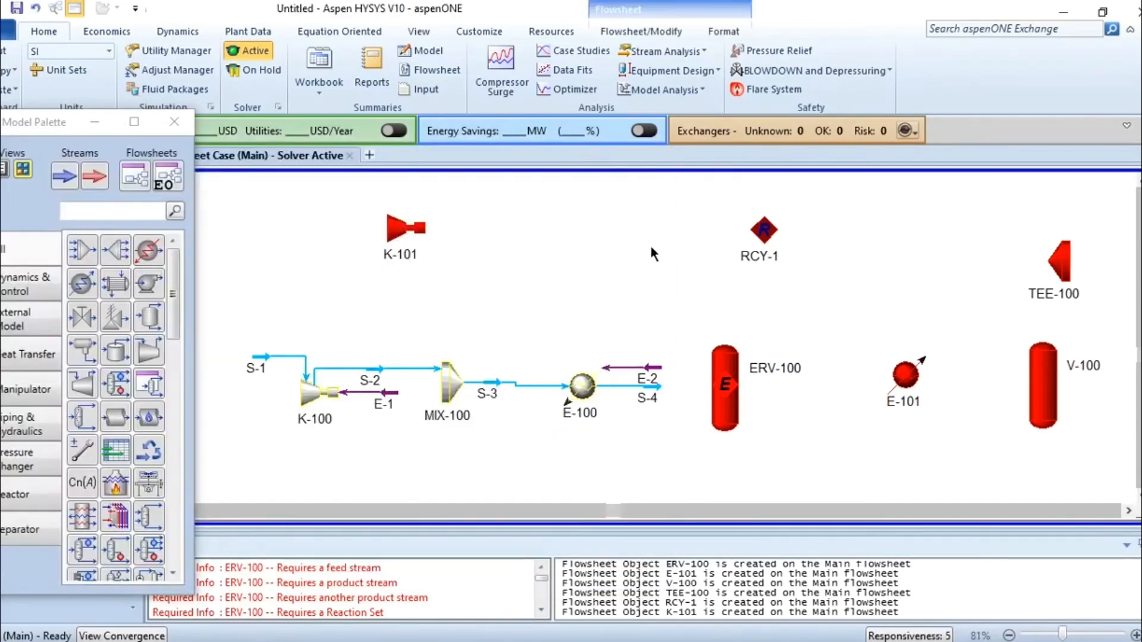
click(581, 381)
drag(580, 379, 580, 373)
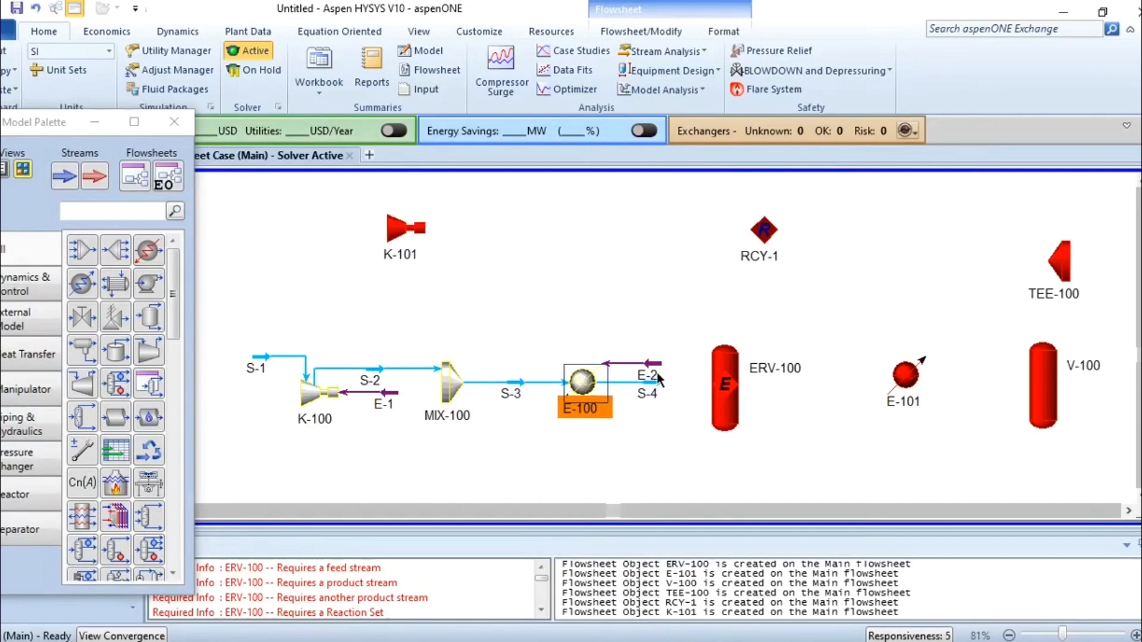
Move energy stream E-2 clear of S-4, and connect reactor ERV-100 with inlet S-4 and vapour outlet S-6.
drag(655, 373, 655, 341)
double_click(719, 413)
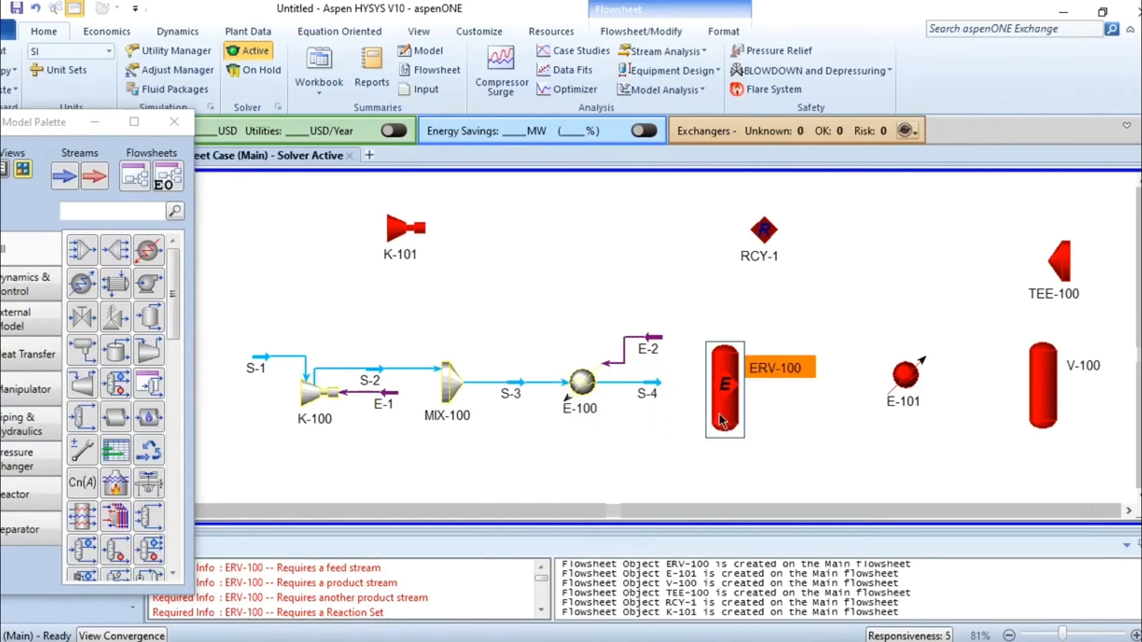
click(280, 297)
click(158, 299)
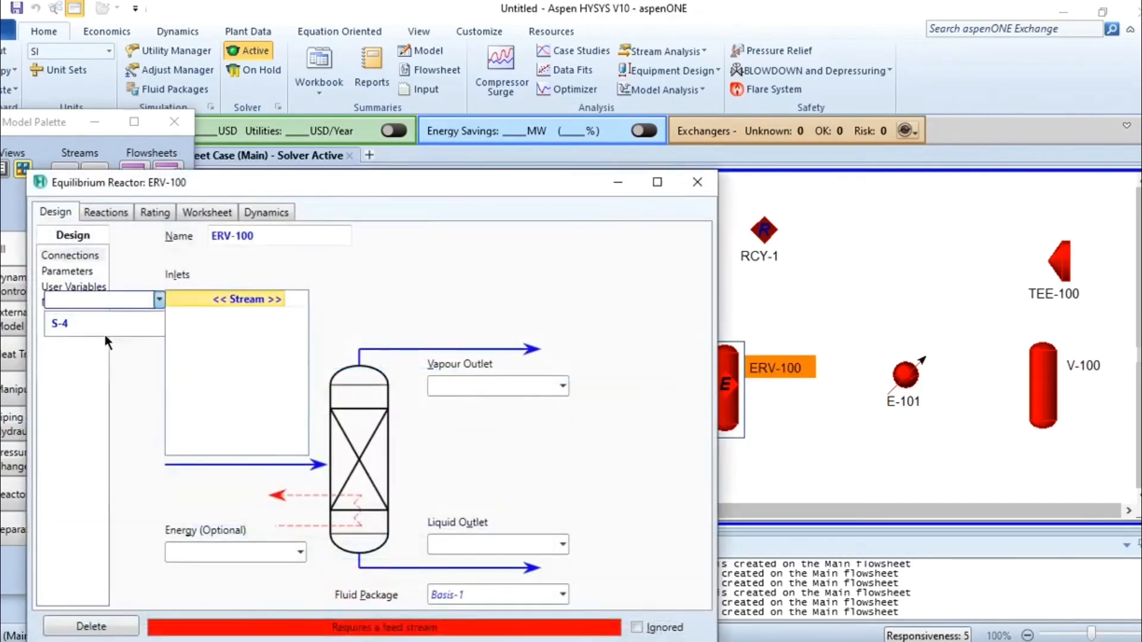
click(106, 324)
click(452, 386)
text(S-6)
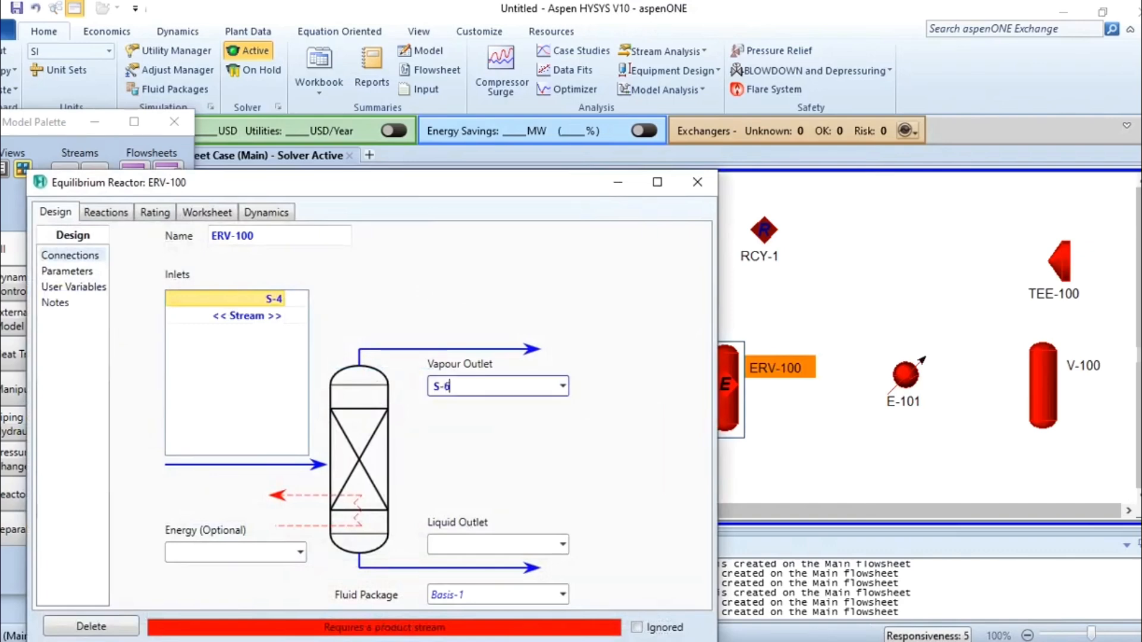
key(Return)
Add liquid outlet S-5 to reactor ERV-100 and align the reactor with its inlet stream S-4.
click(463, 543)
text(S-5)
key(Return)
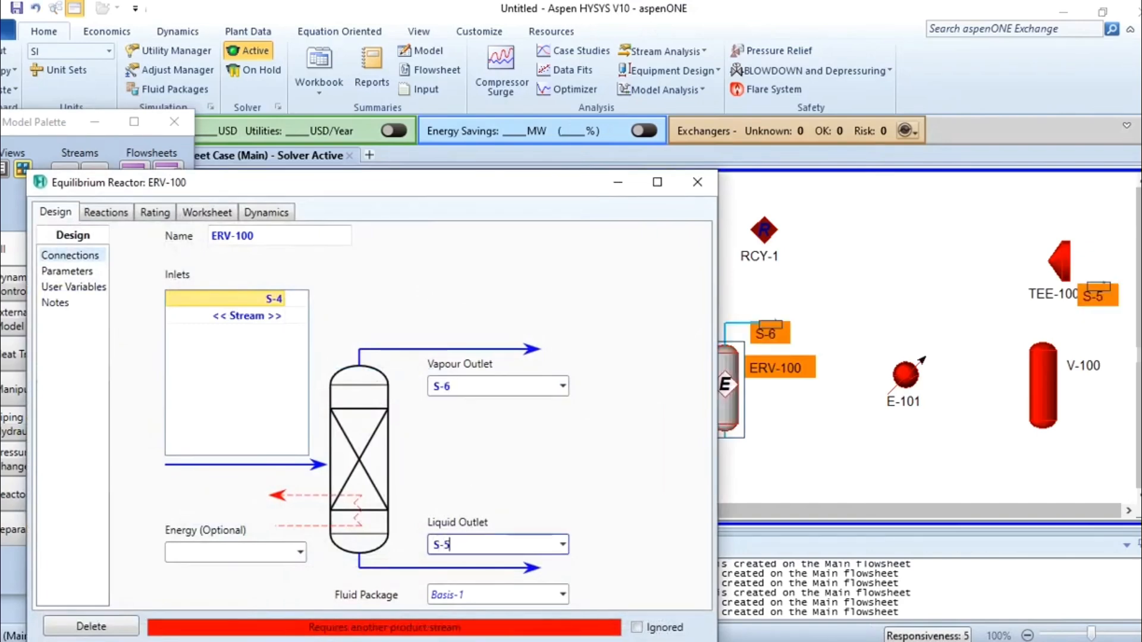
click(697, 182)
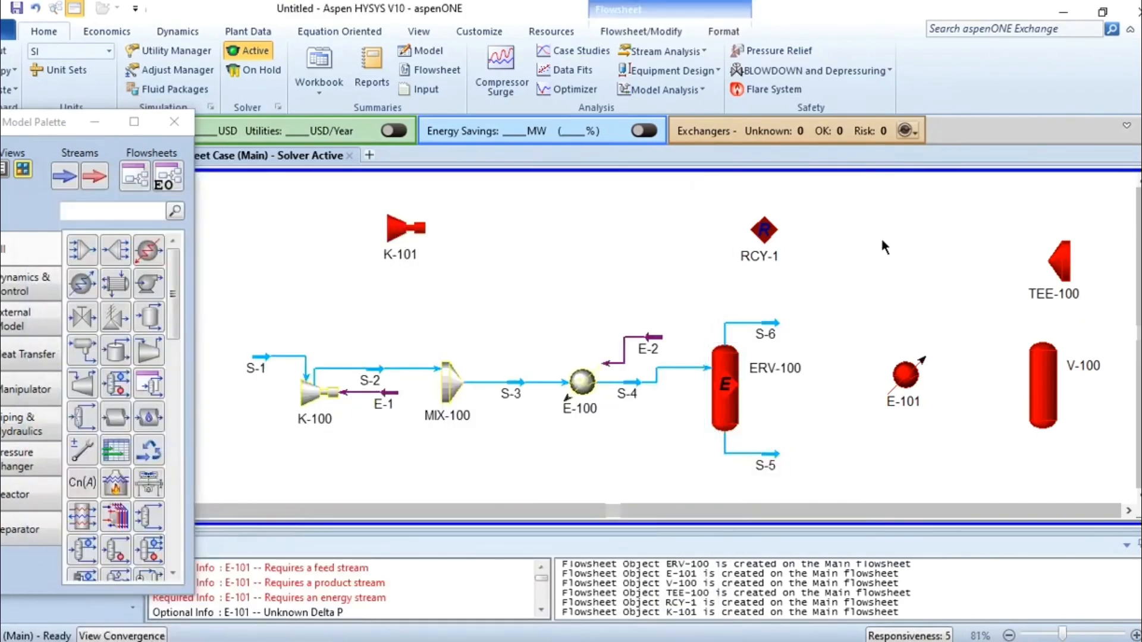
drag(736, 392, 737, 406)
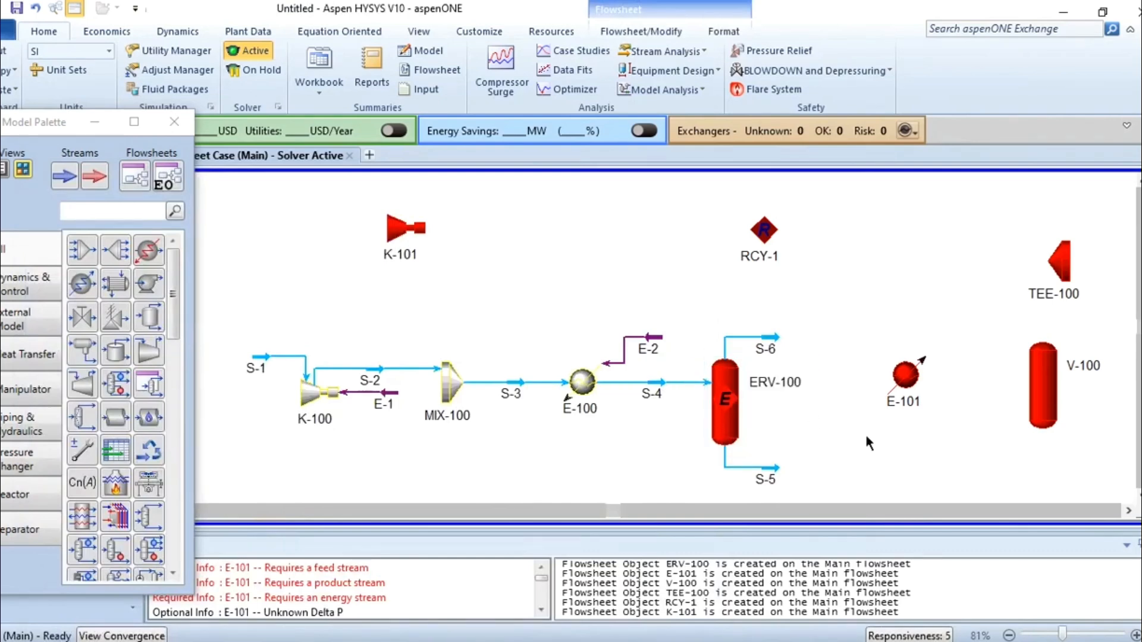
Connect cooler E-101 with inlet S-6, outlet S-7 and energy stream E-3, and align the cooler with stream S-6.
double_click(892, 390)
click(256, 347)
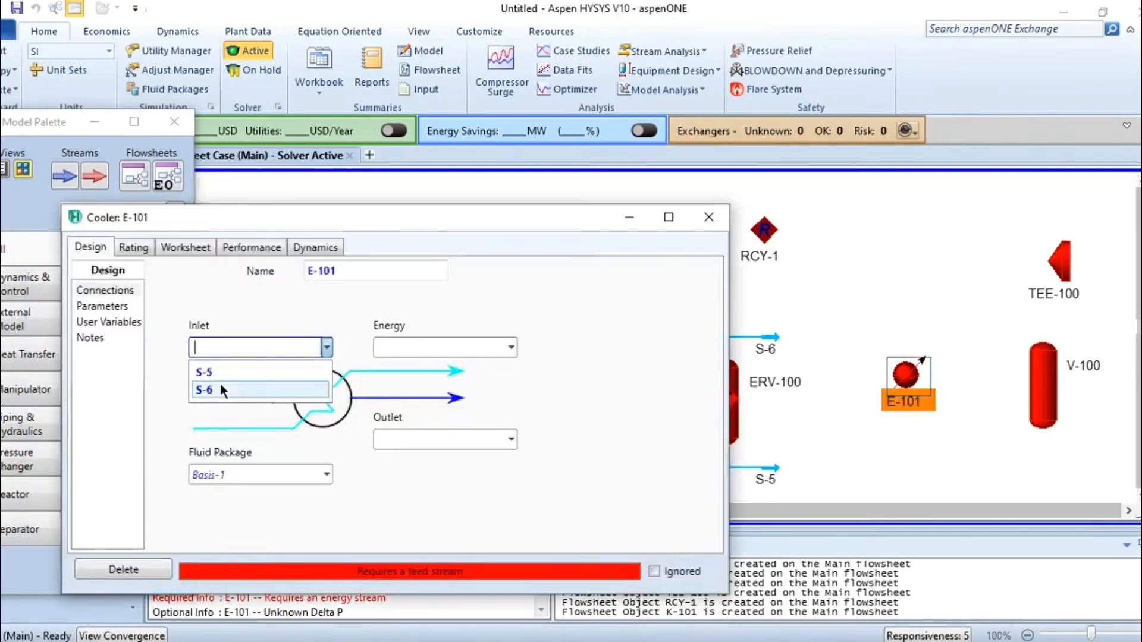
click(224, 388)
click(416, 439)
text(S-7)
key(Return)
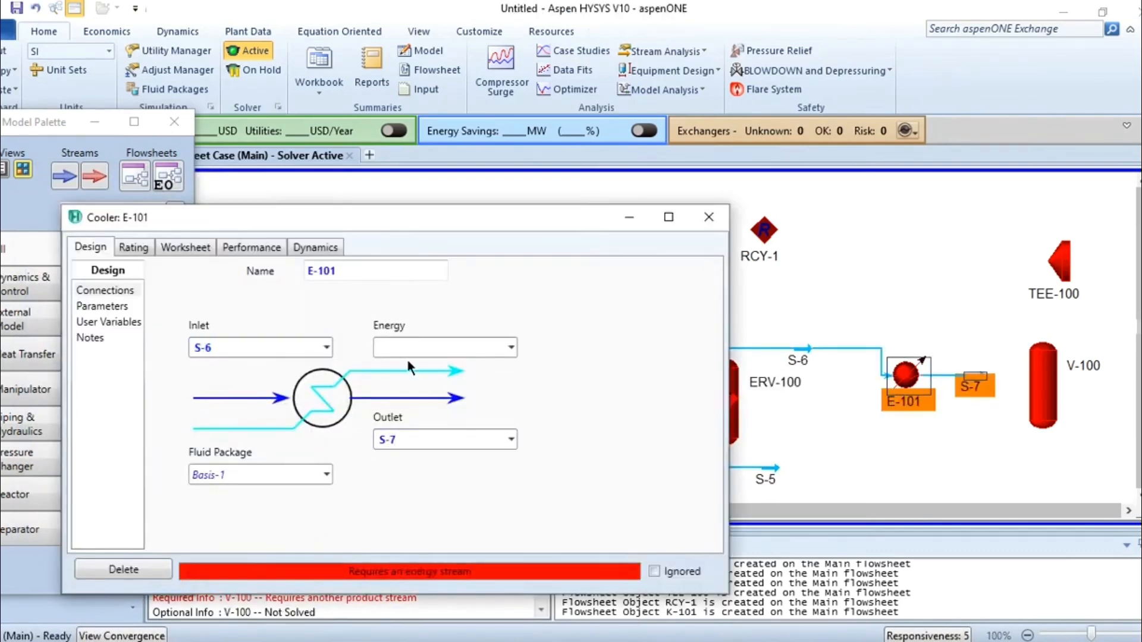
click(413, 349)
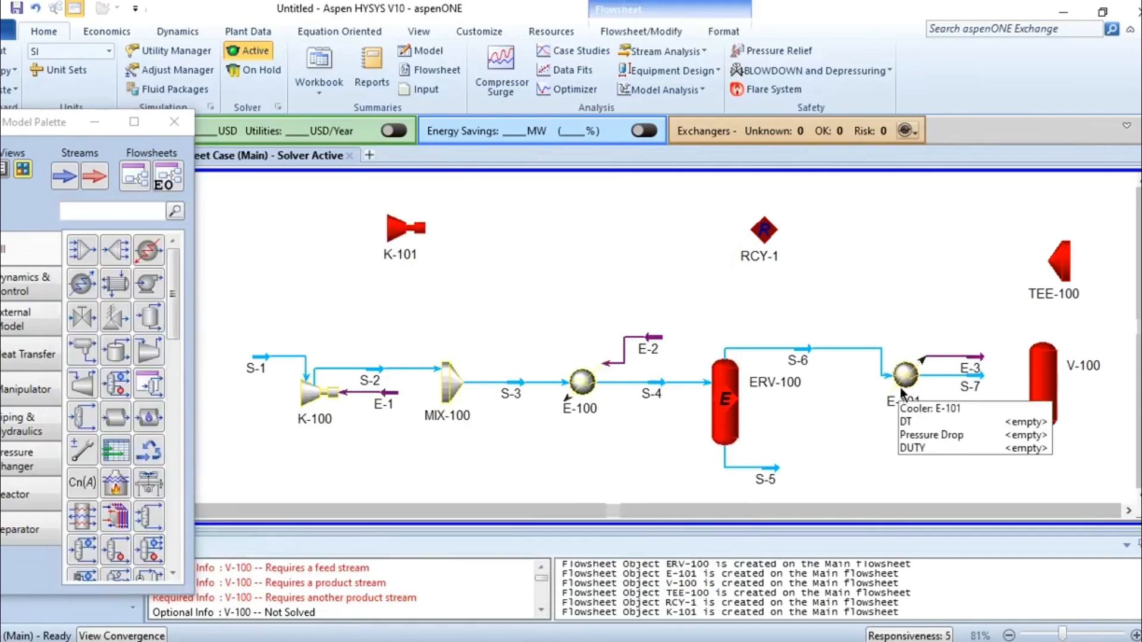
drag(902, 392, 903, 364)
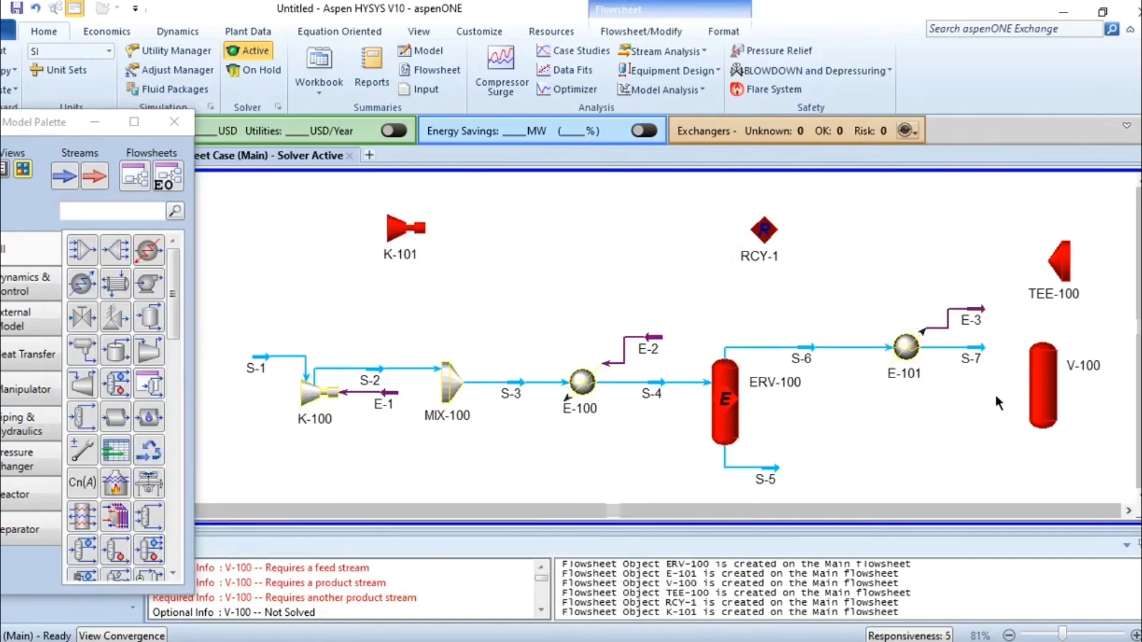
Raise separator V-100 on the flowsheet and connect it with inlet S-7 and liquid outlet Ammonia.
drag(1062, 373, 1058, 337)
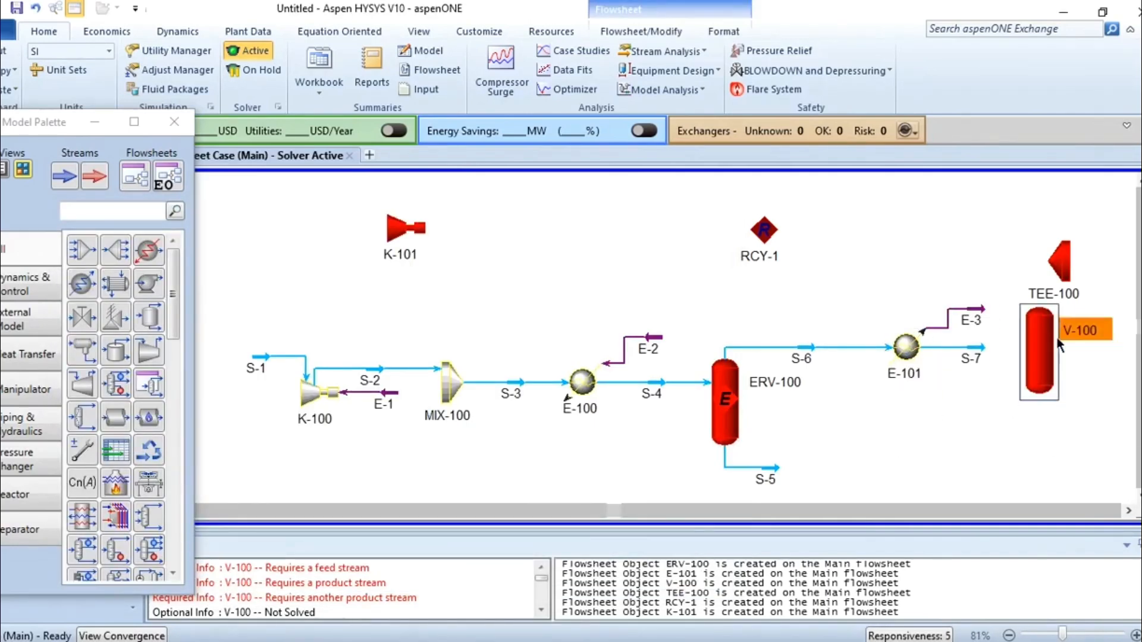
double_click(1053, 350)
drag(412, 259, 381, 153)
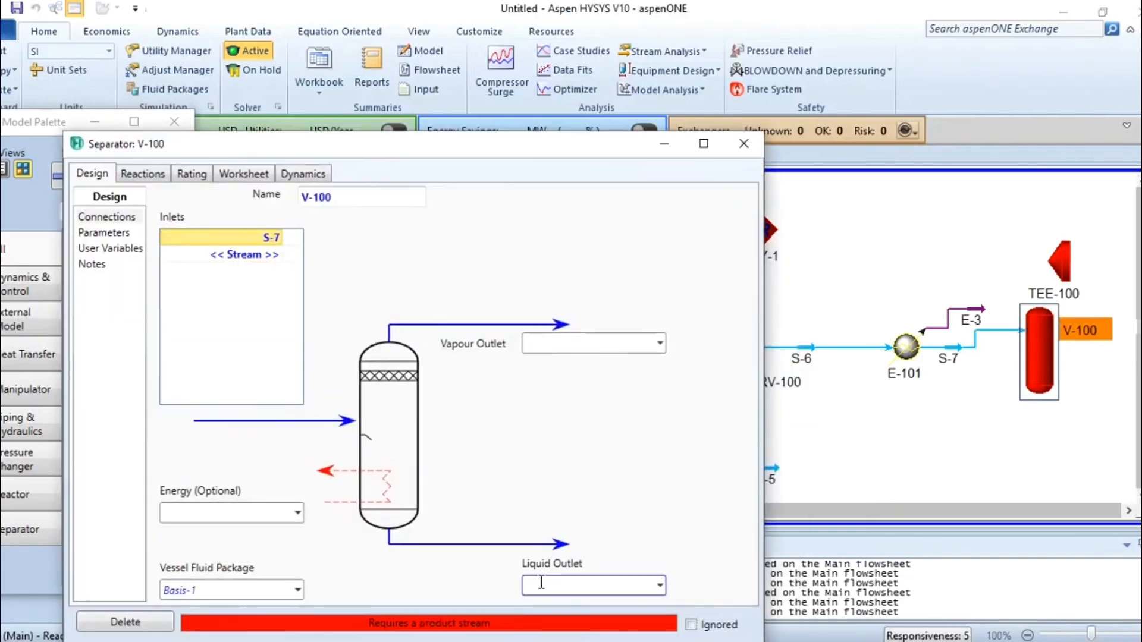
text(Ammonia)
key(Return)
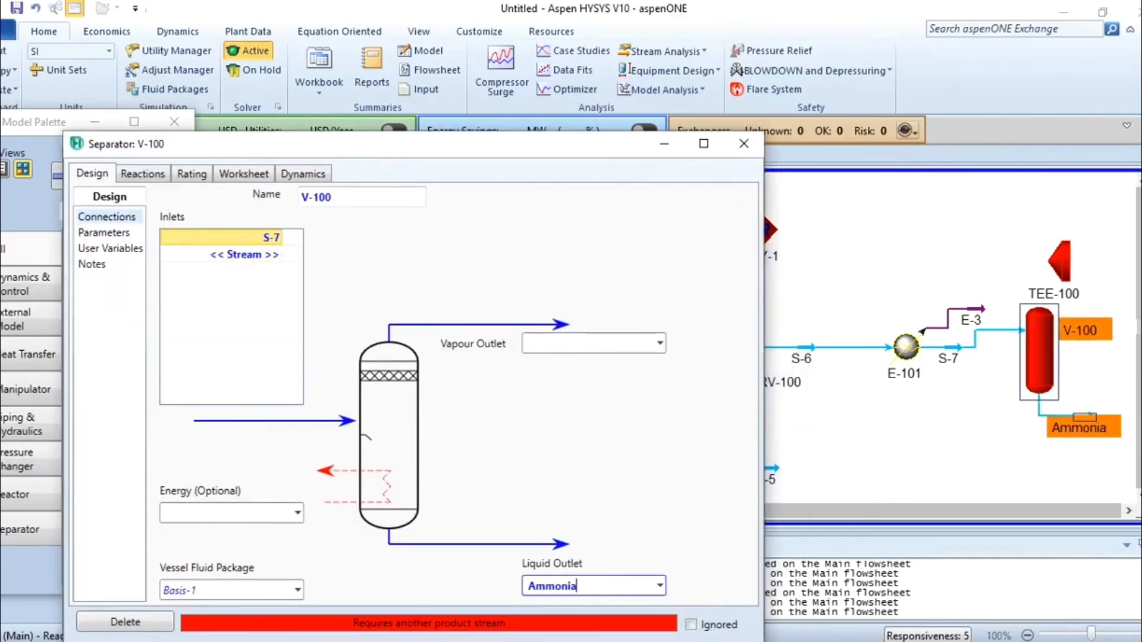
Add vapour outlet S-8 to separator V-100, then align the separator with S-7 and move TEE-100 higher to clear S-8.
click(577, 345)
text(S-8)
key(Return)
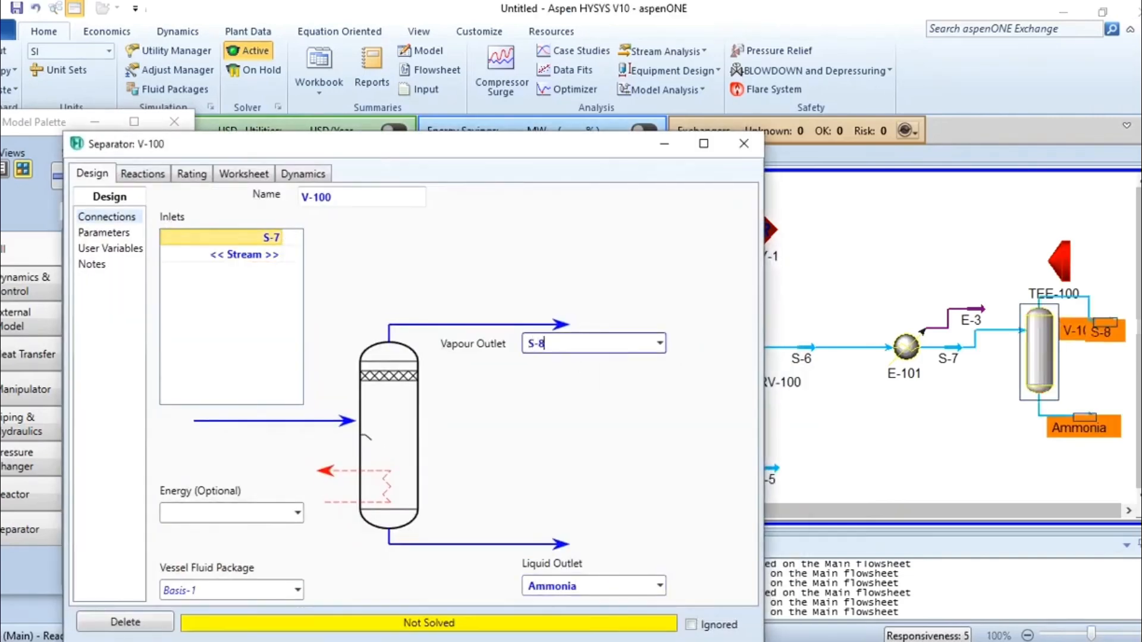
click(744, 143)
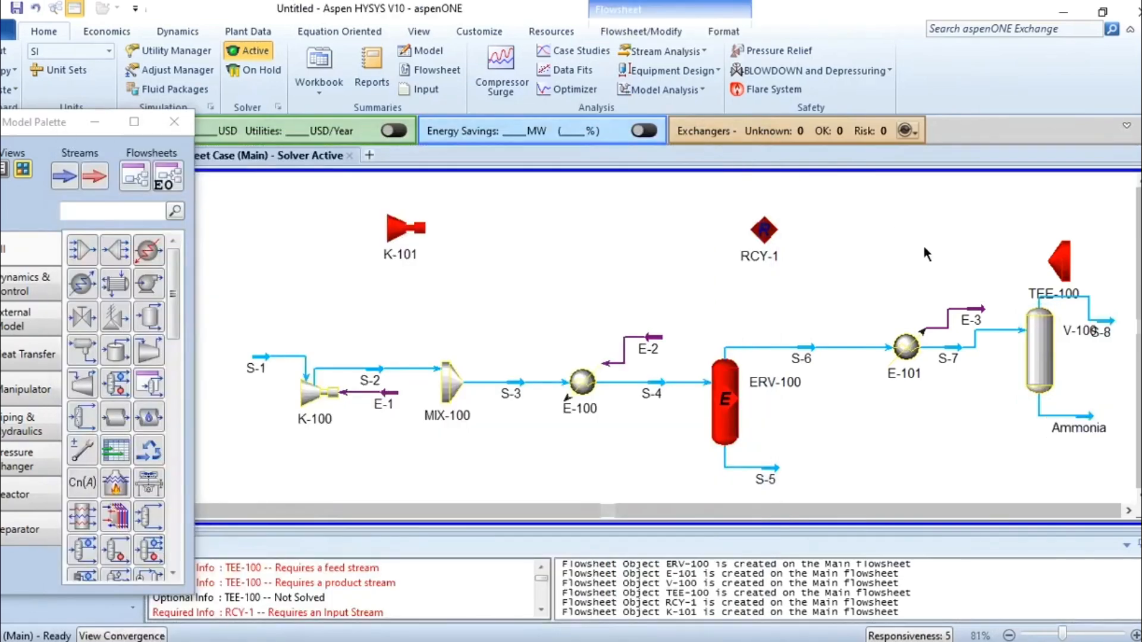
drag(1034, 343, 1036, 362)
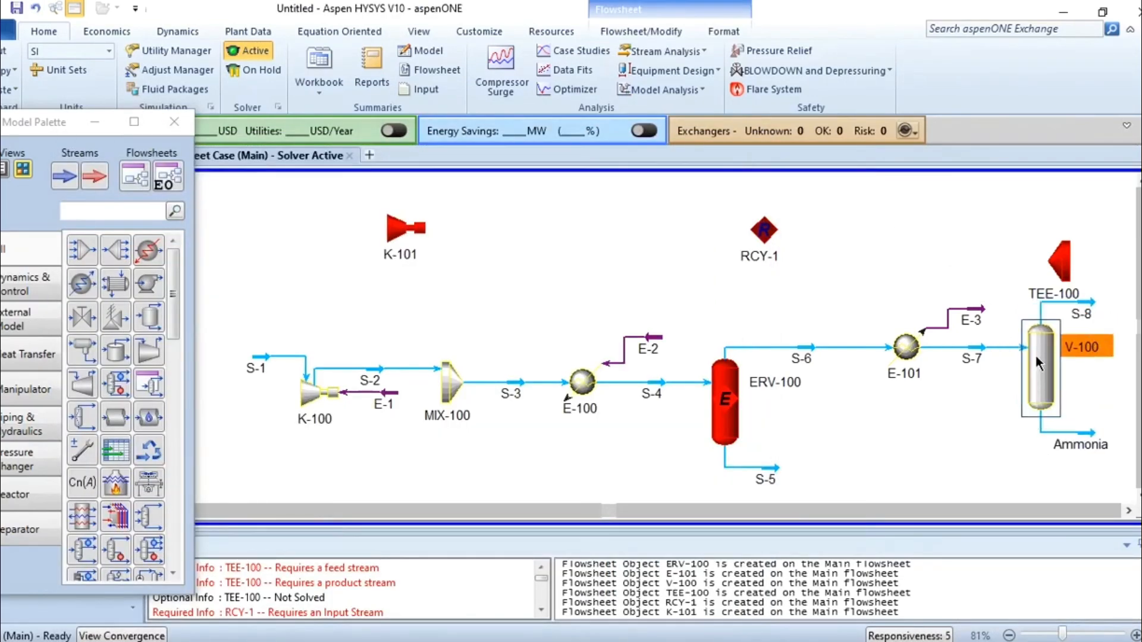
drag(1060, 271, 1061, 245)
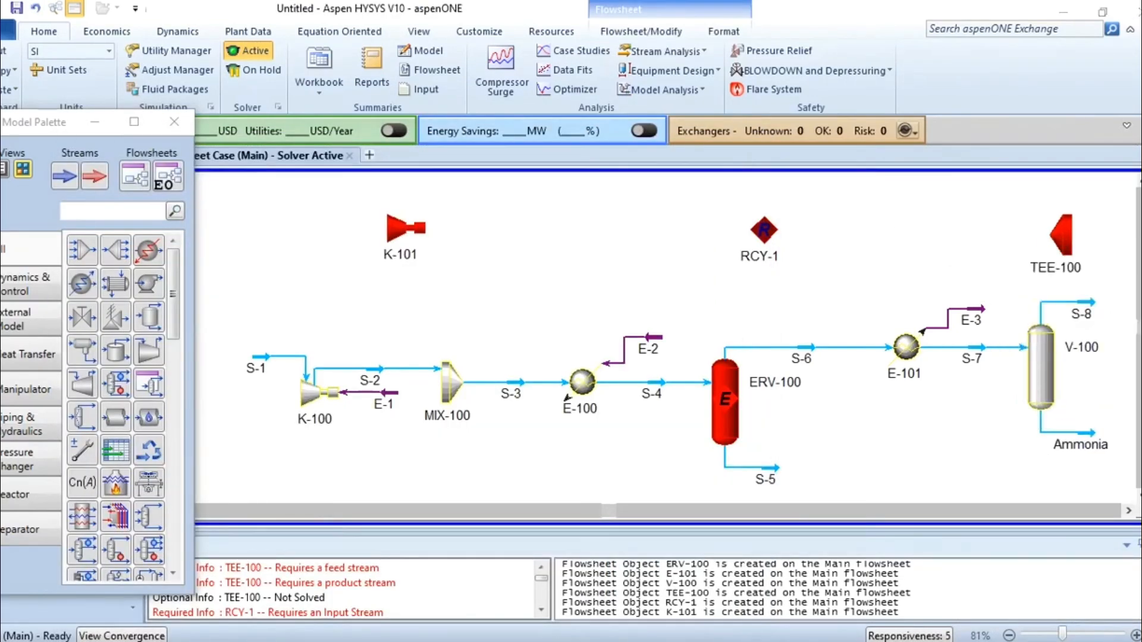
Consult the syn-gas conditions in the specification PDF and rename feed stream S-1 as Syngas.
key(alt+Tab)
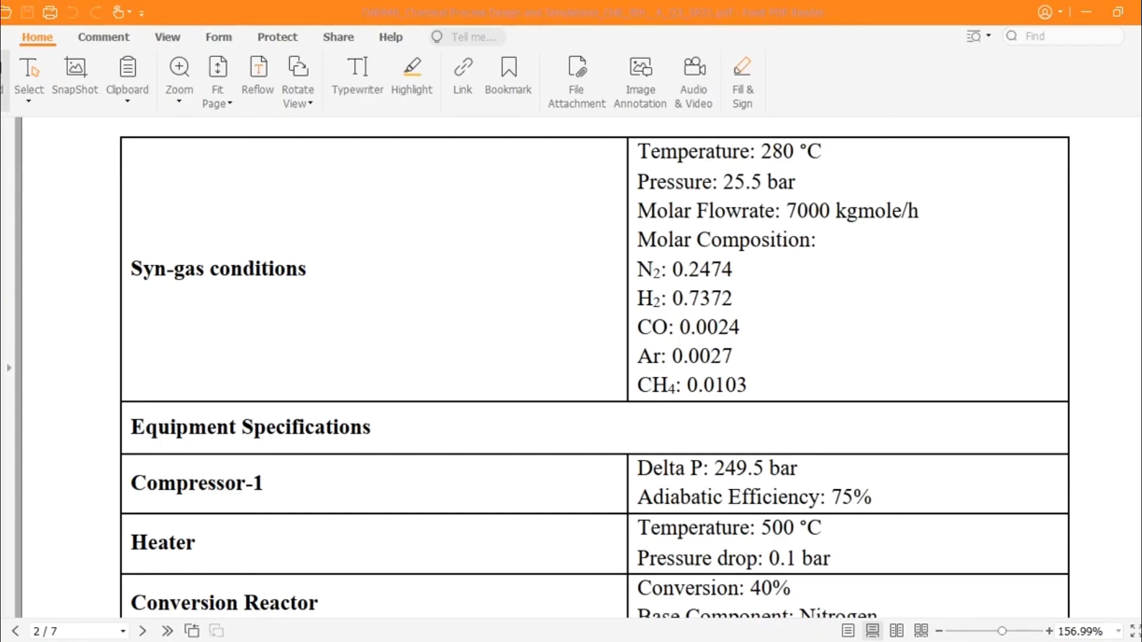
key(alt+Tab)
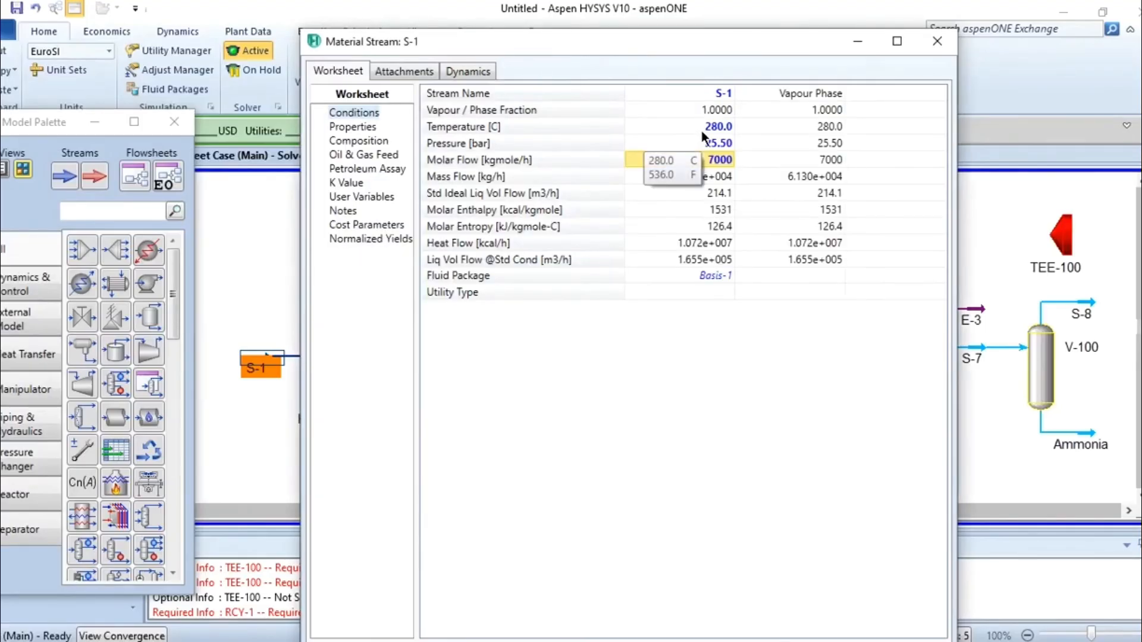
click(691, 93)
text(Syng)
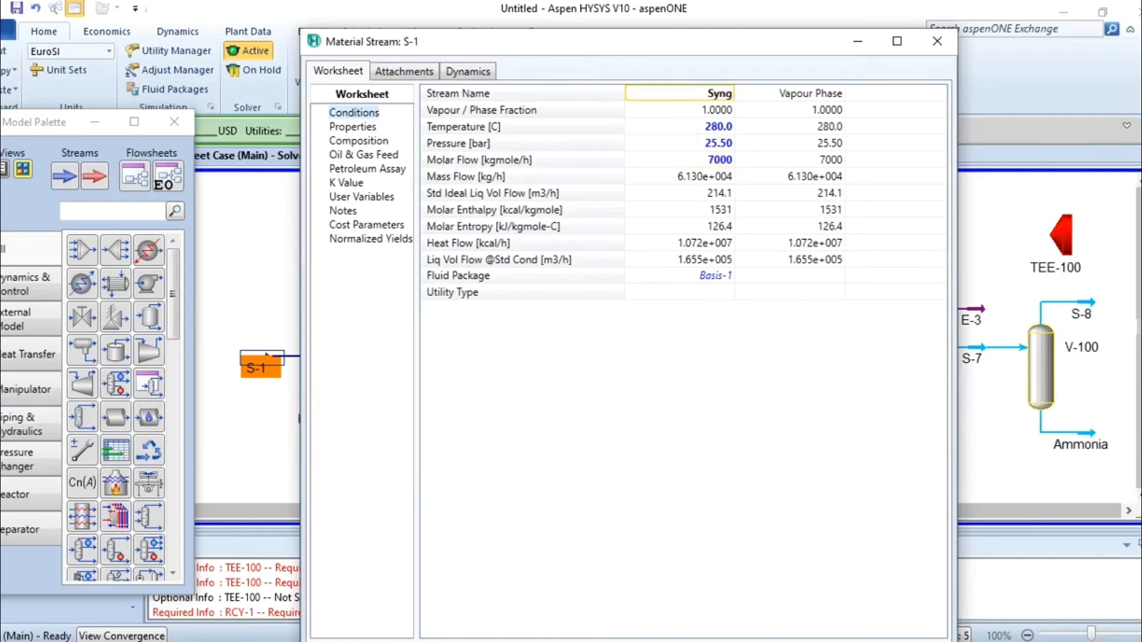
text(as)
key(Return)
mouse_move(703, 146)
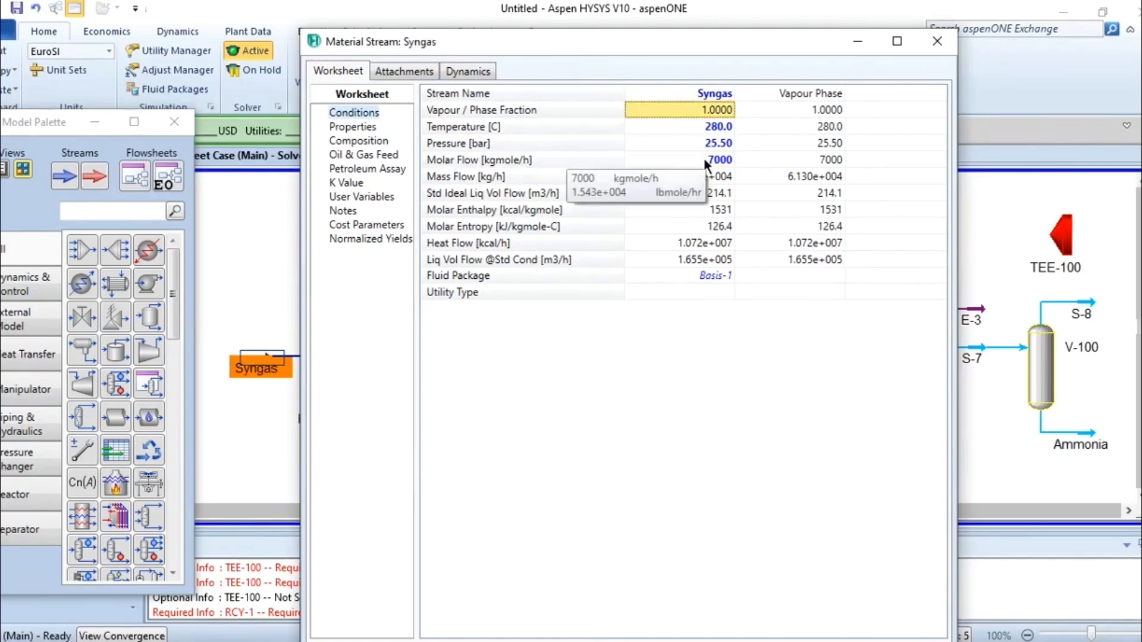
double_click(704, 159)
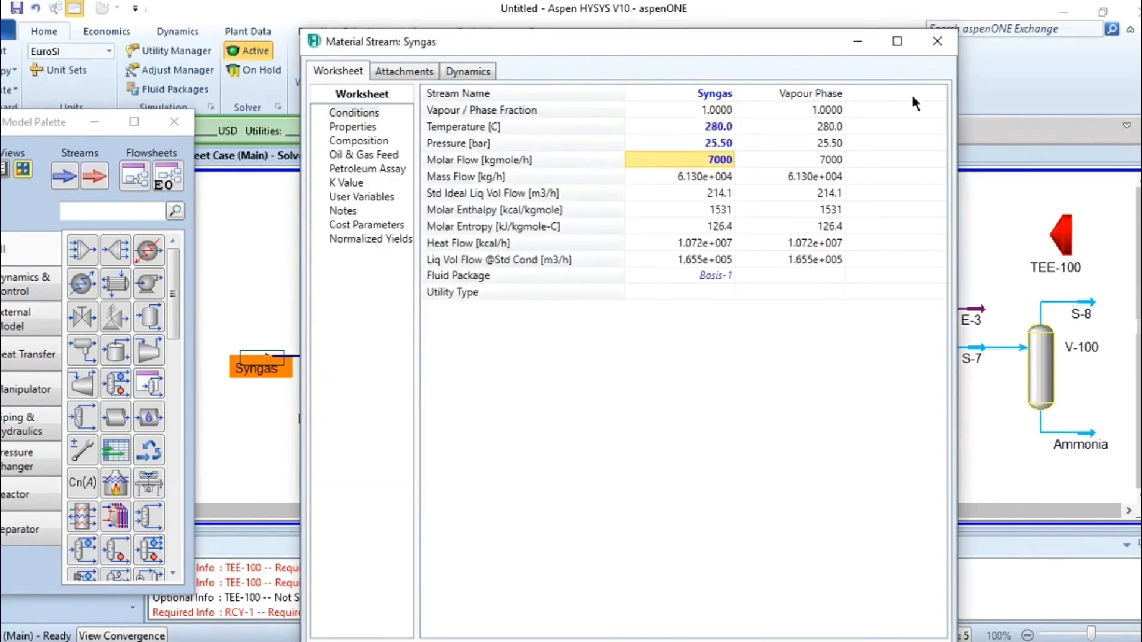
click(941, 37)
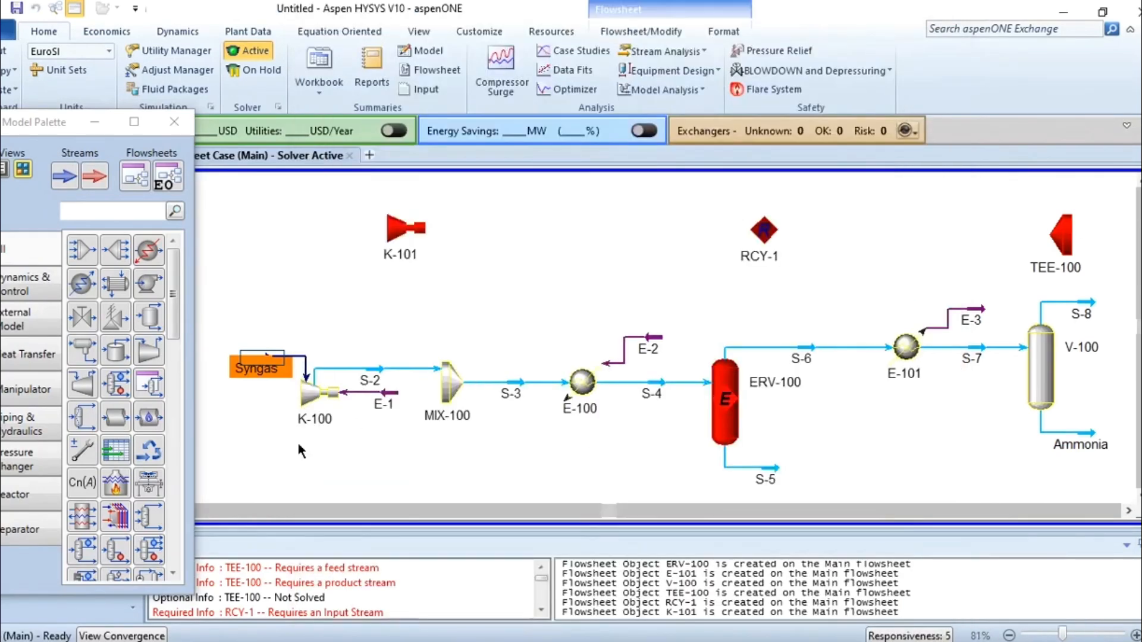
Set compressor K-100's Delta P to 249.5 bar, keeping the adiabatic efficiency at 75%.
click(856, 641)
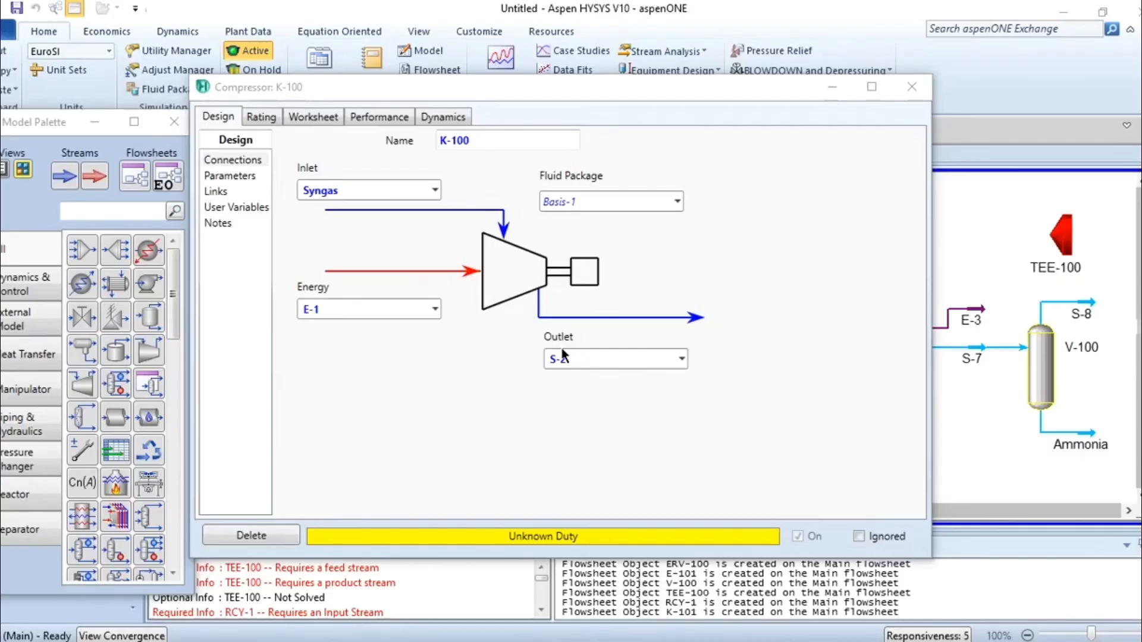
click(247, 175)
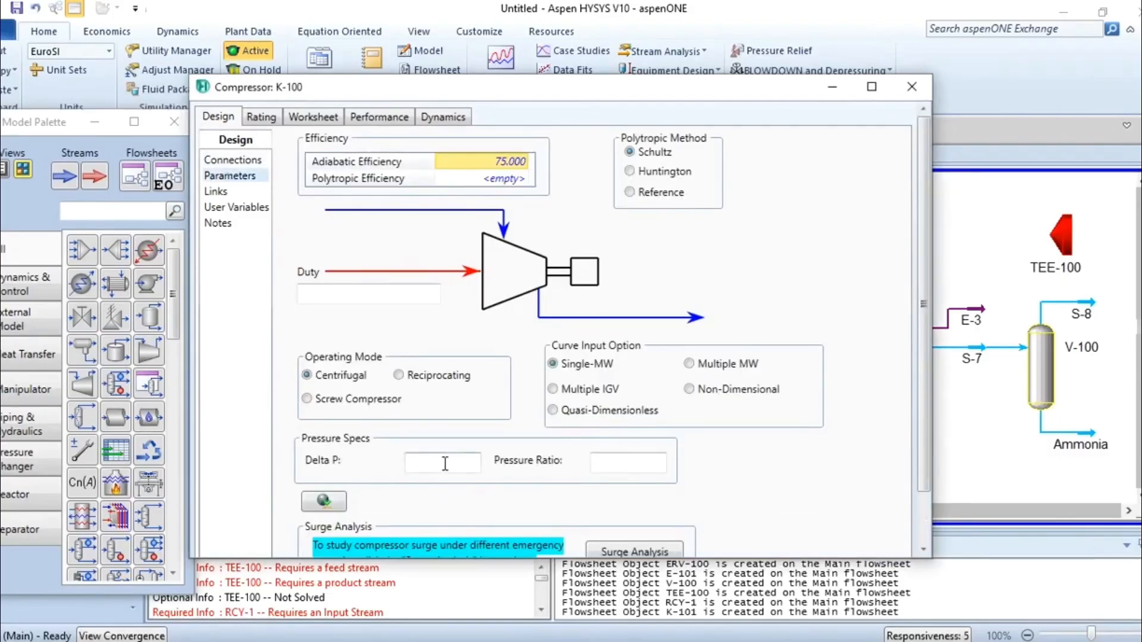
click(307, 120)
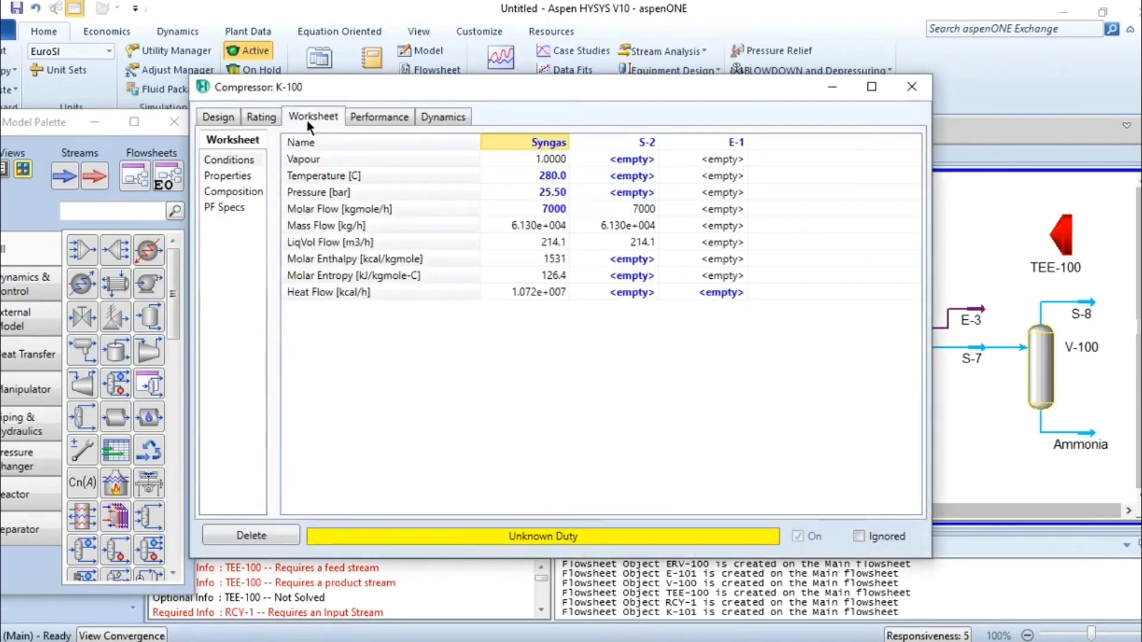
click(224, 116)
click(455, 461)
text(2)
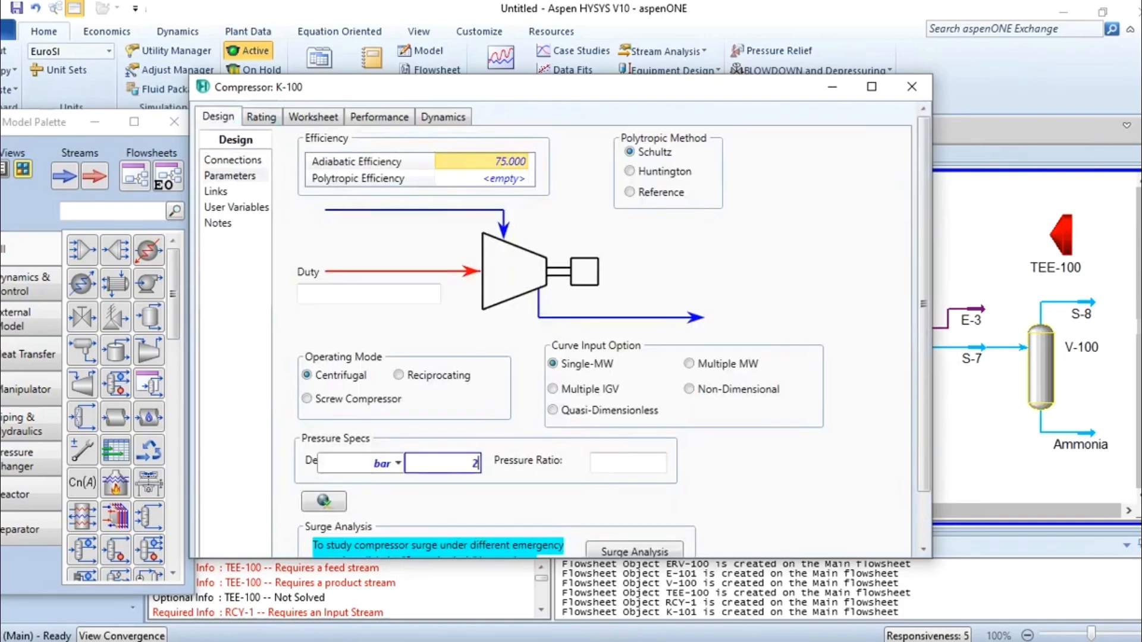
text(49.5)
key(Return)
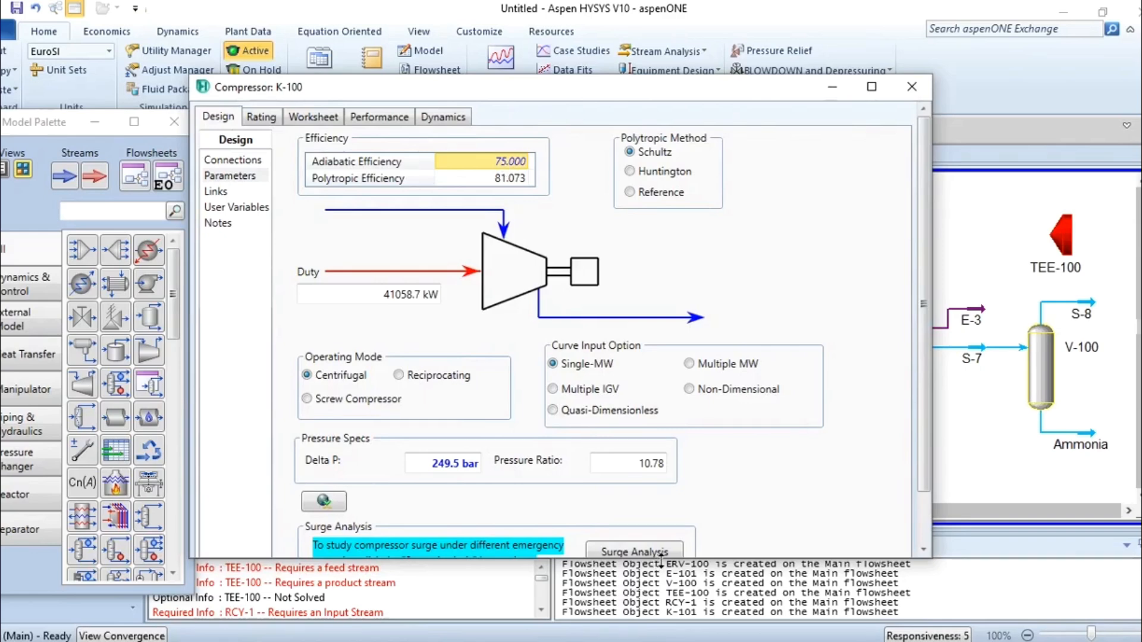
drag(662, 559, 661, 611)
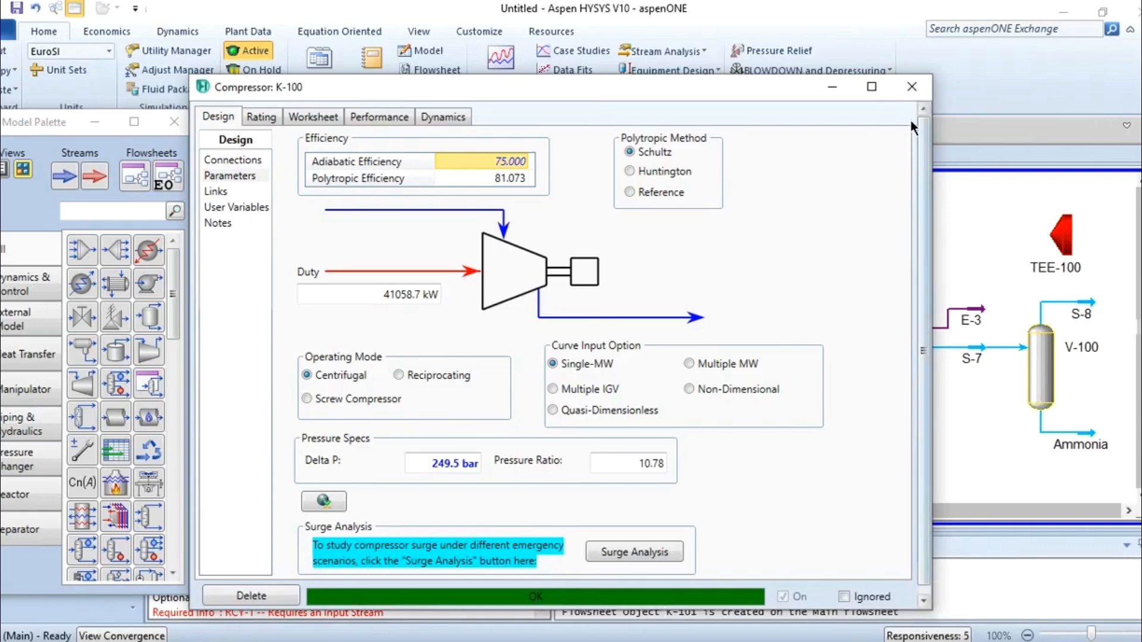
click(914, 89)
click(526, 295)
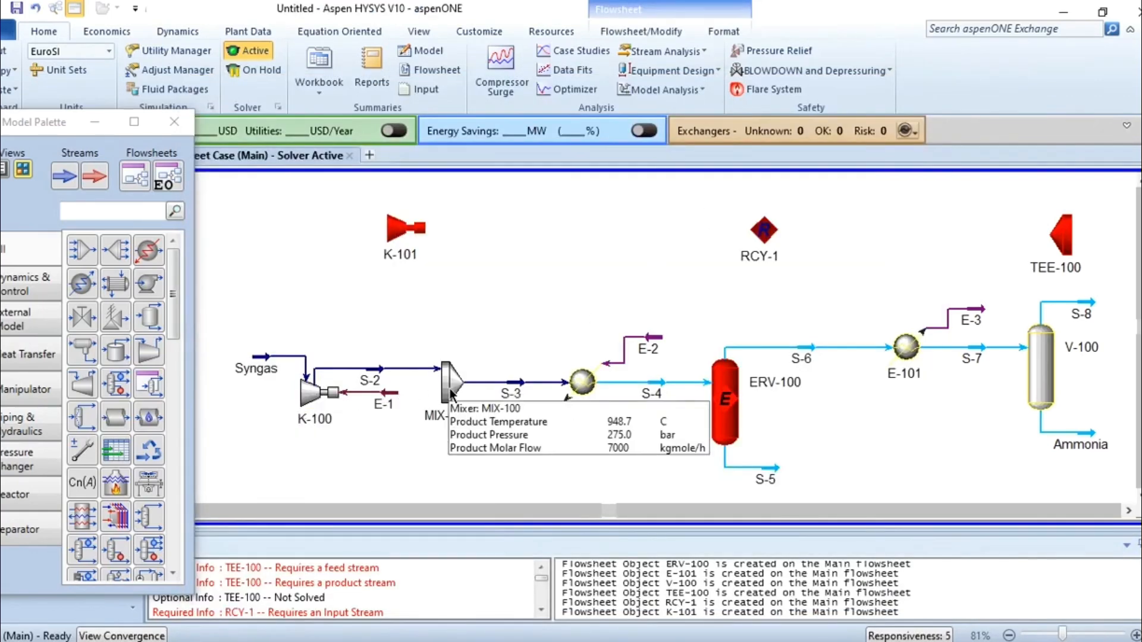
Look up the heater specifications in the PDF and set heater E-100's Delta P to 0.1 bar.
mouse_move(388, 370)
mouse_move(502, 386)
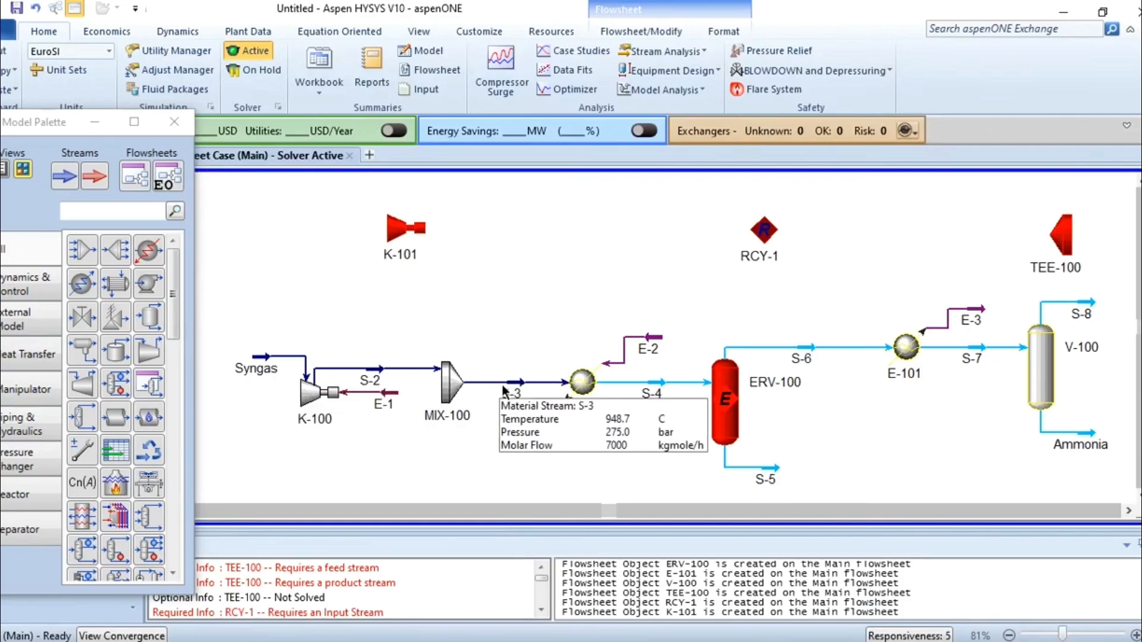
double_click(582, 382)
drag(459, 222, 533, 120)
click(826, 641)
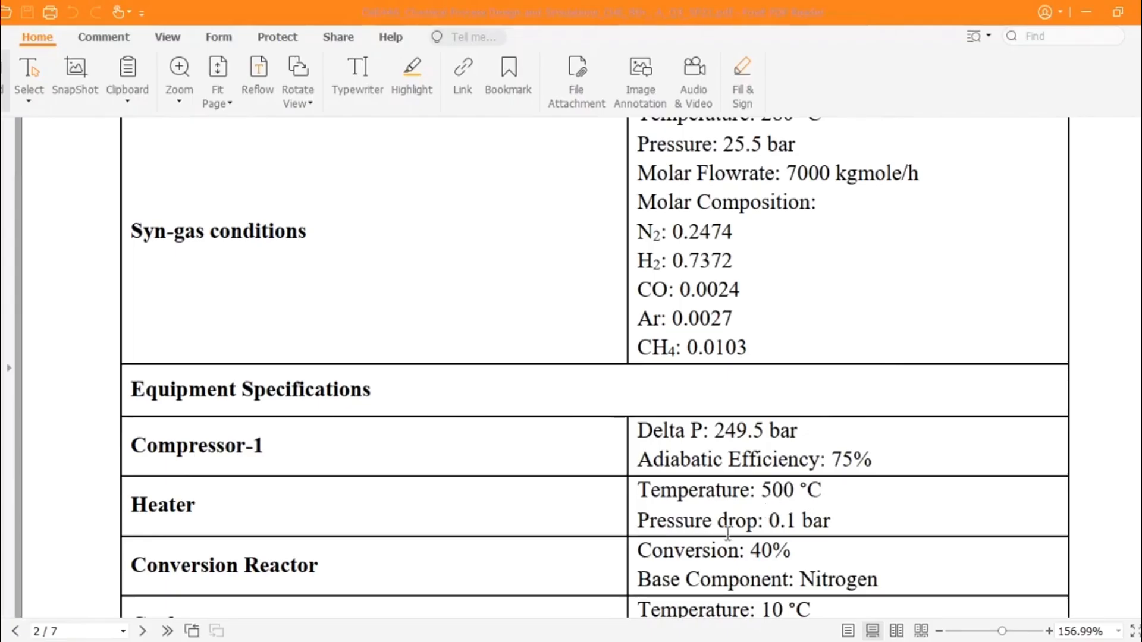
key(alt+Tab)
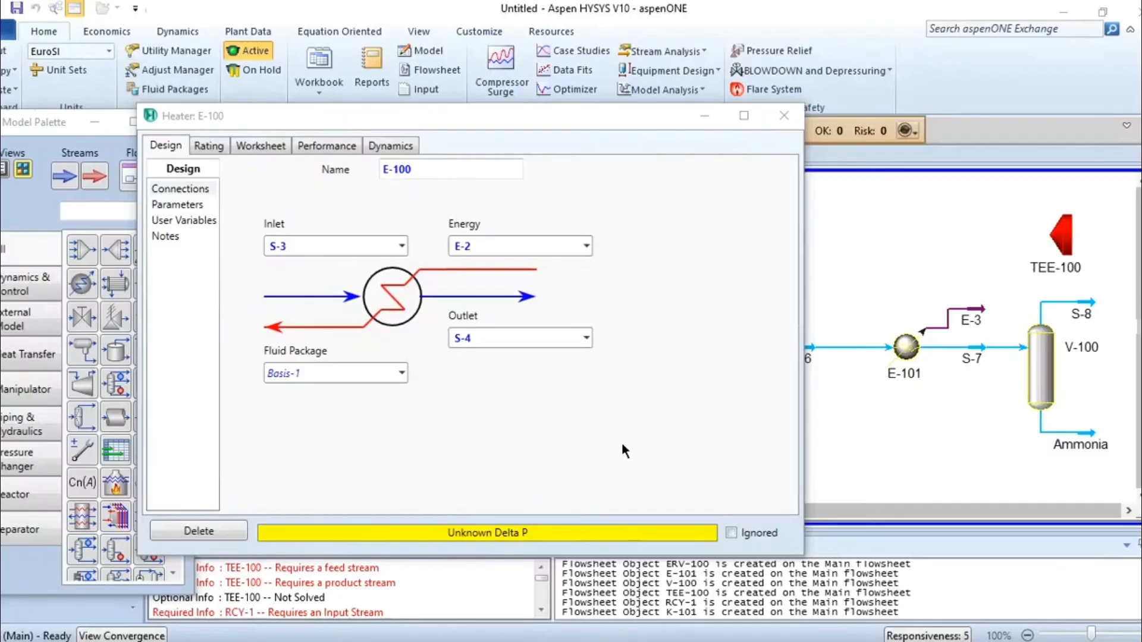
click(189, 204)
click(307, 195)
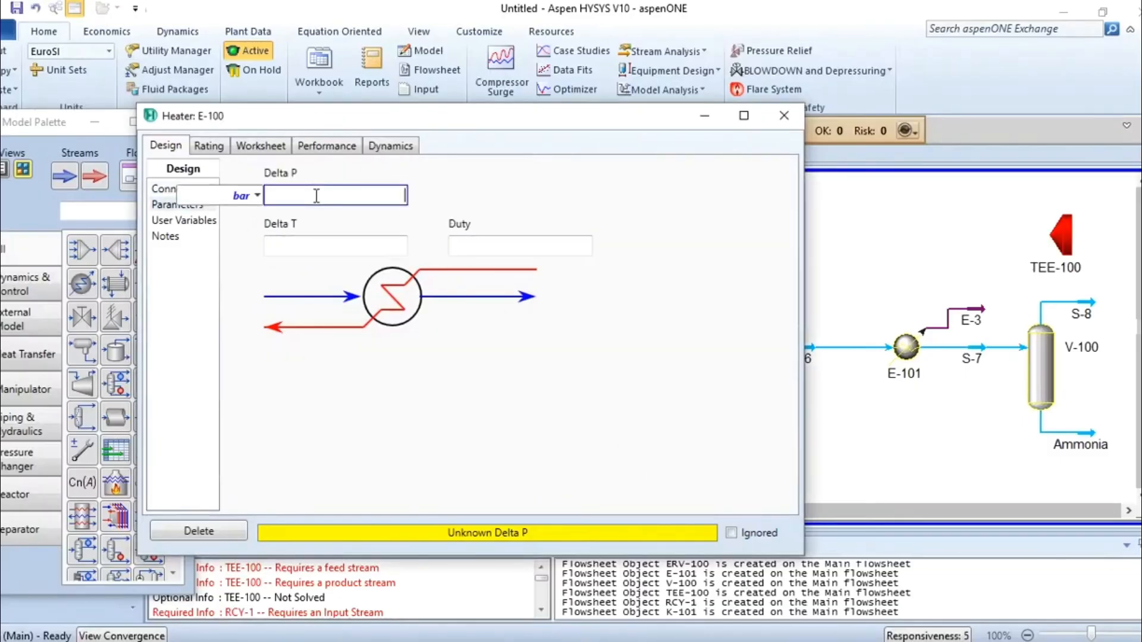
text(0.1)
key(Return)
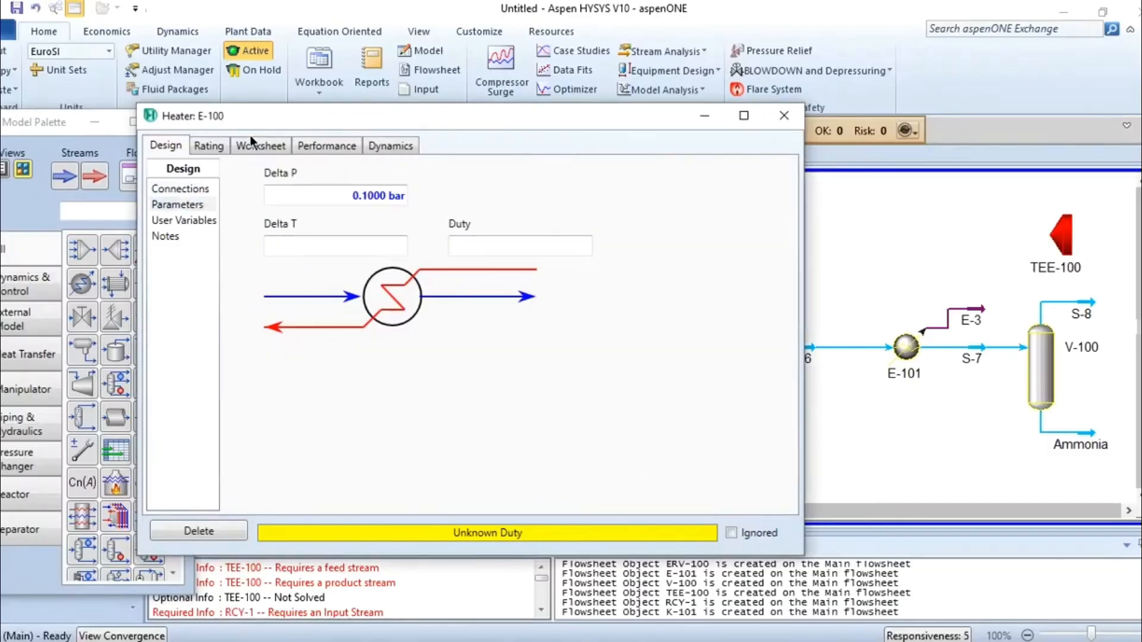
Set the temperature of heater E-100's outlet stream S-4 to 500 °C.
click(261, 146)
click(561, 205)
text(500)
key(Return)
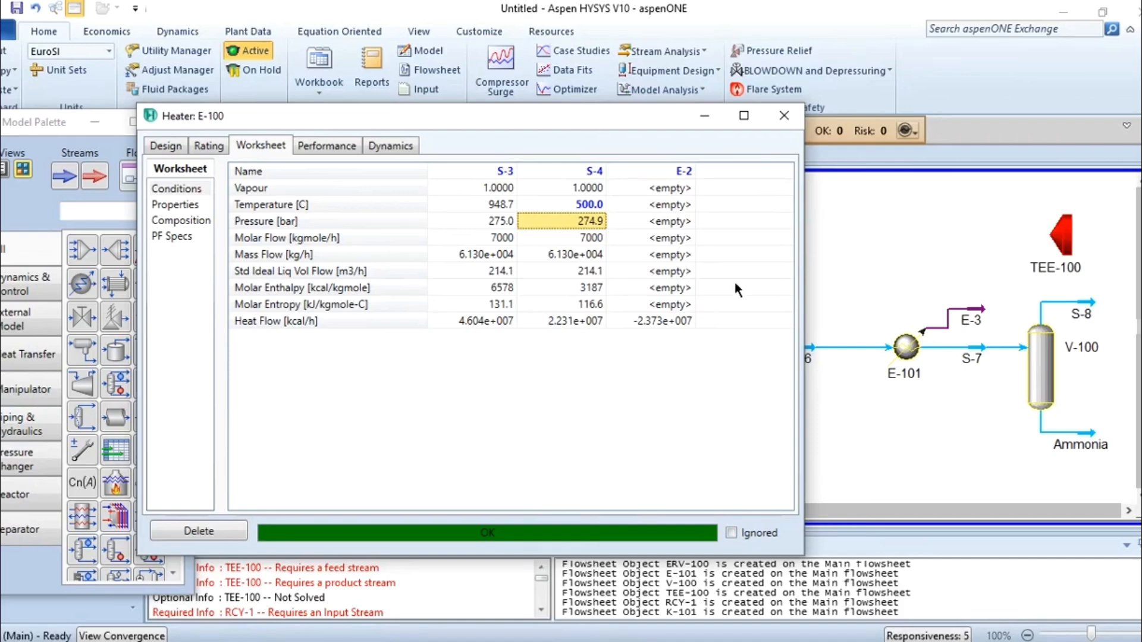
Assign reaction set Set-1 to conversion reactor CRV-100.
click(791, 113)
double_click(728, 410)
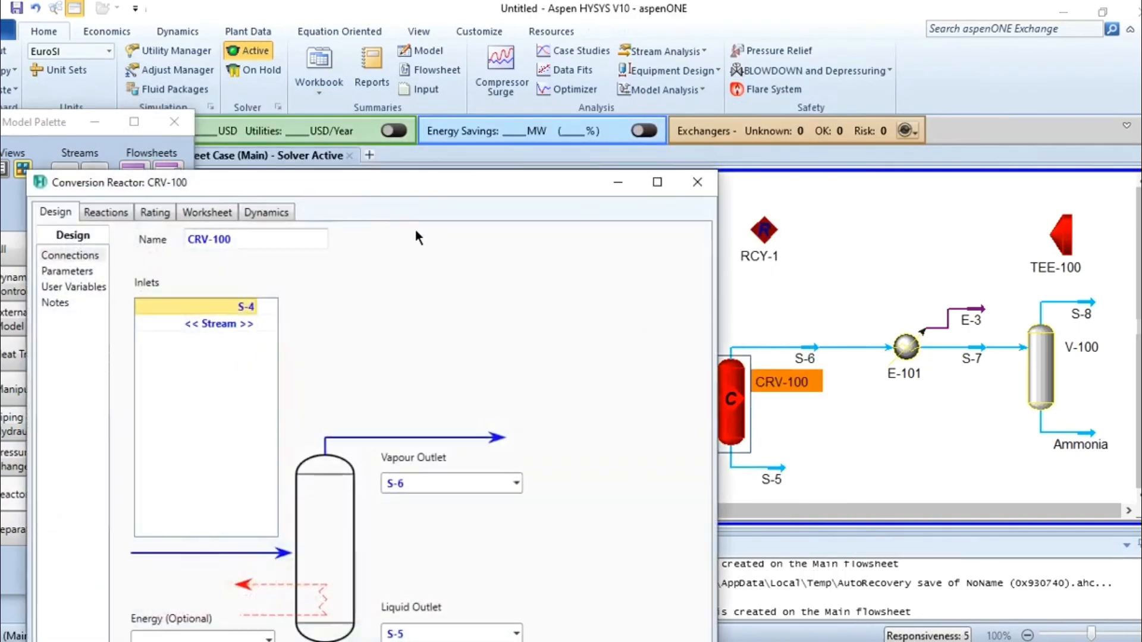
drag(380, 187, 480, 37)
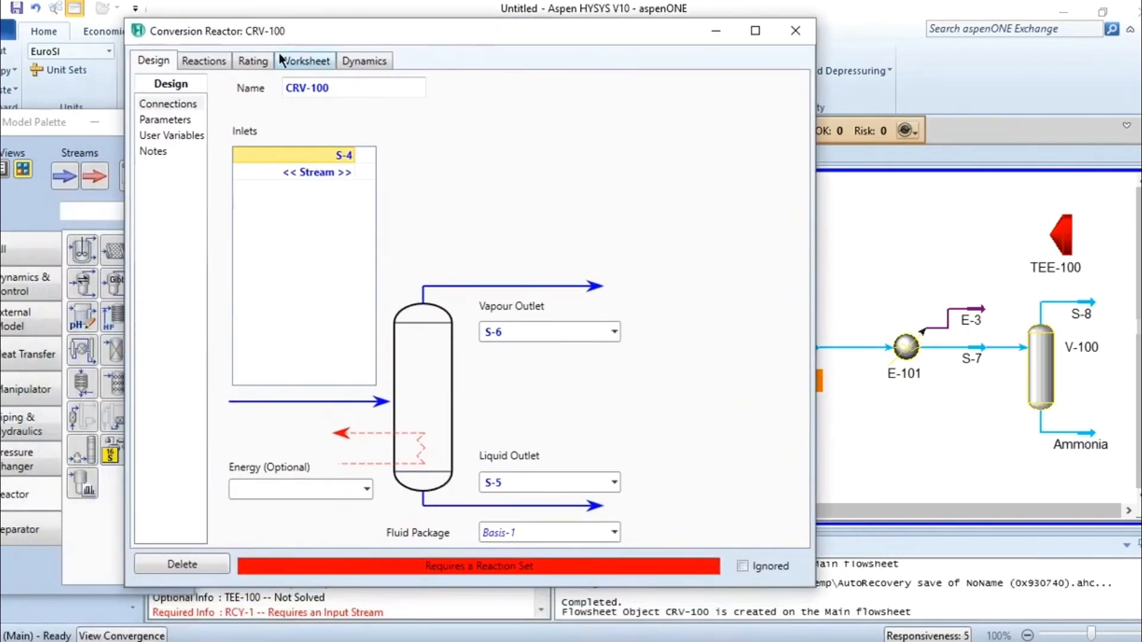
click(212, 62)
click(432, 110)
click(366, 131)
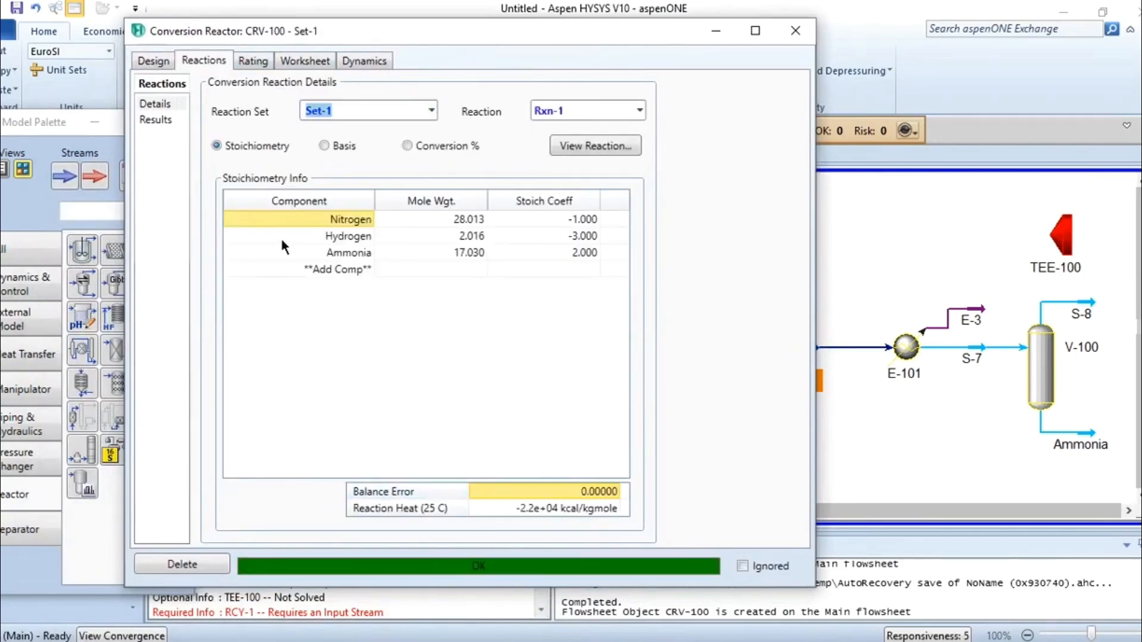
Review reactor CRV-100's reaction extents, stream conditions and stream compositions.
click(169, 120)
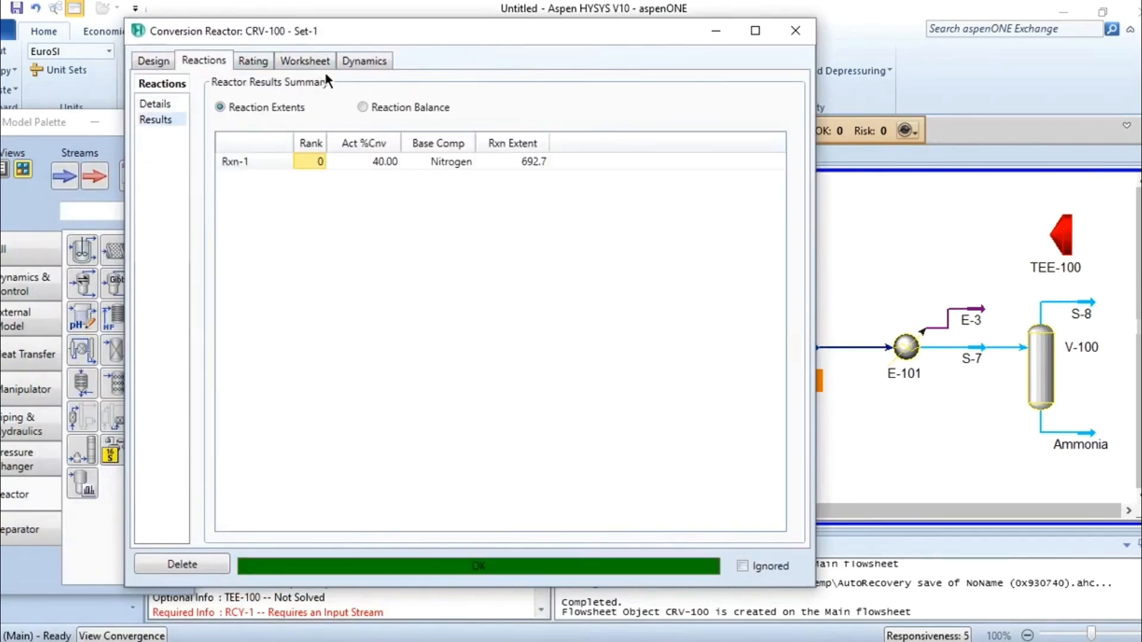
click(303, 59)
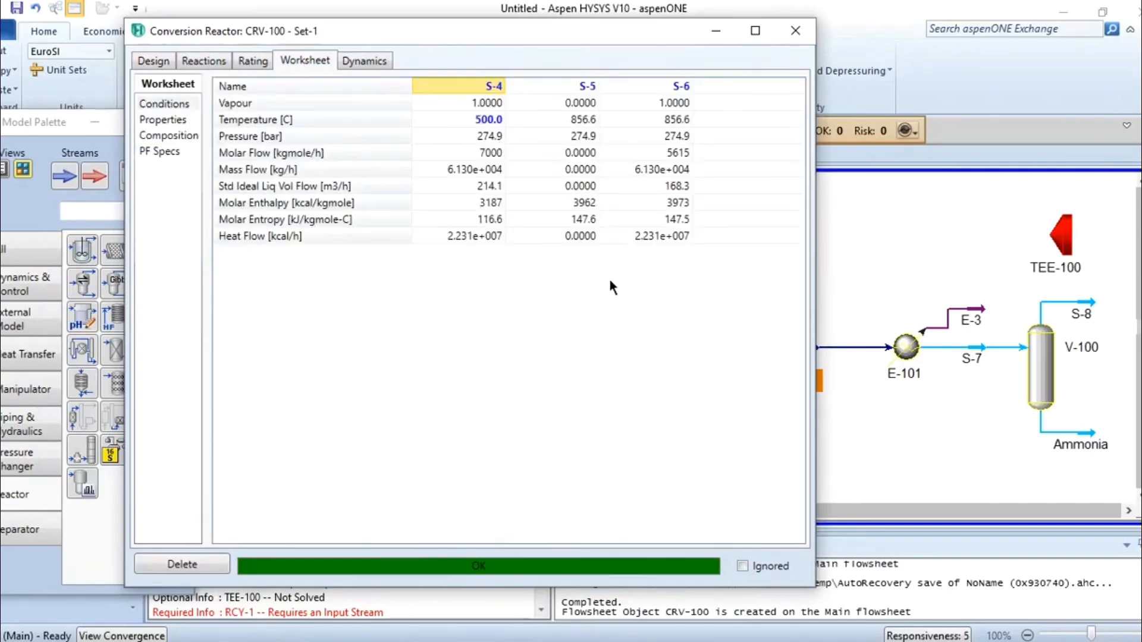
click(194, 137)
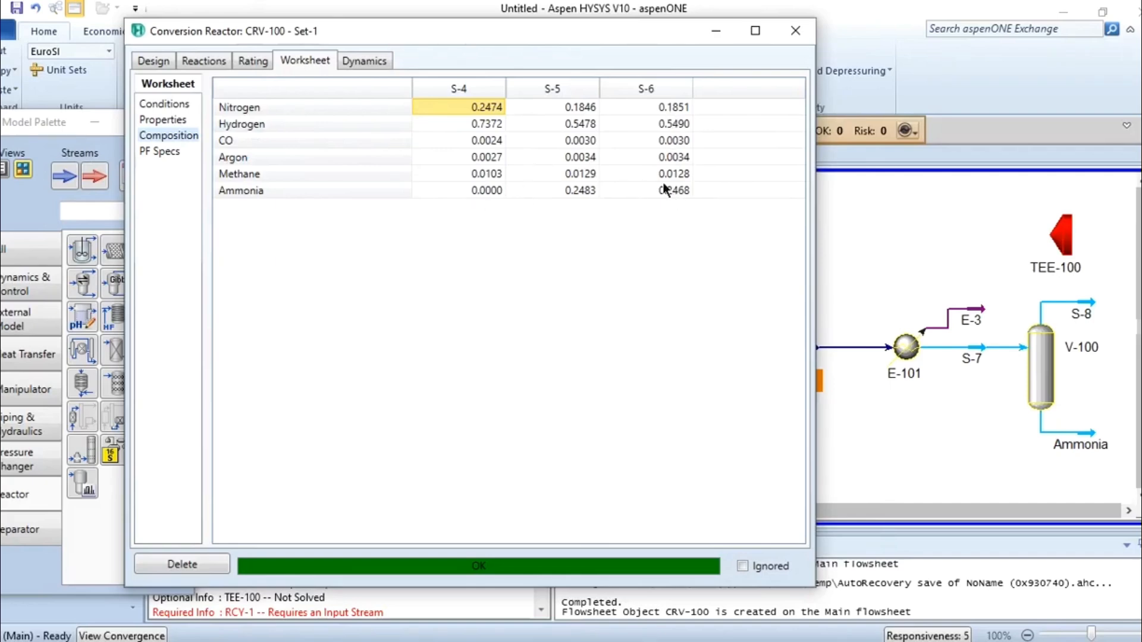
click(795, 31)
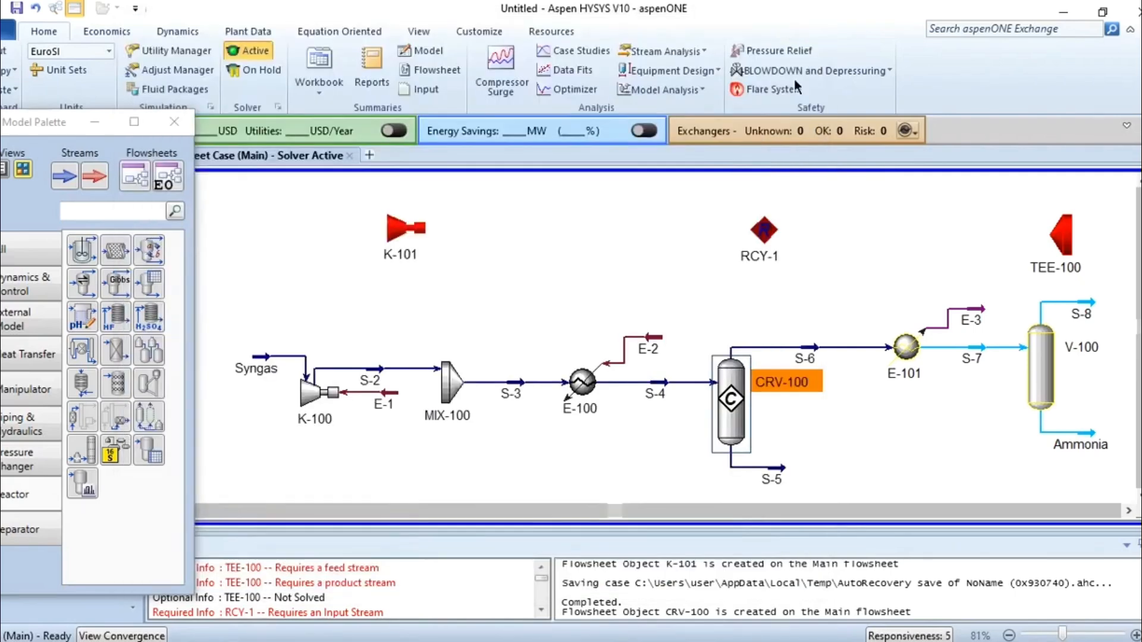
Look up the cooler specifications in the PDF and set cooler E-101's Delta P to 100 bar.
double_click(904, 349)
drag(464, 193, 566, 138)
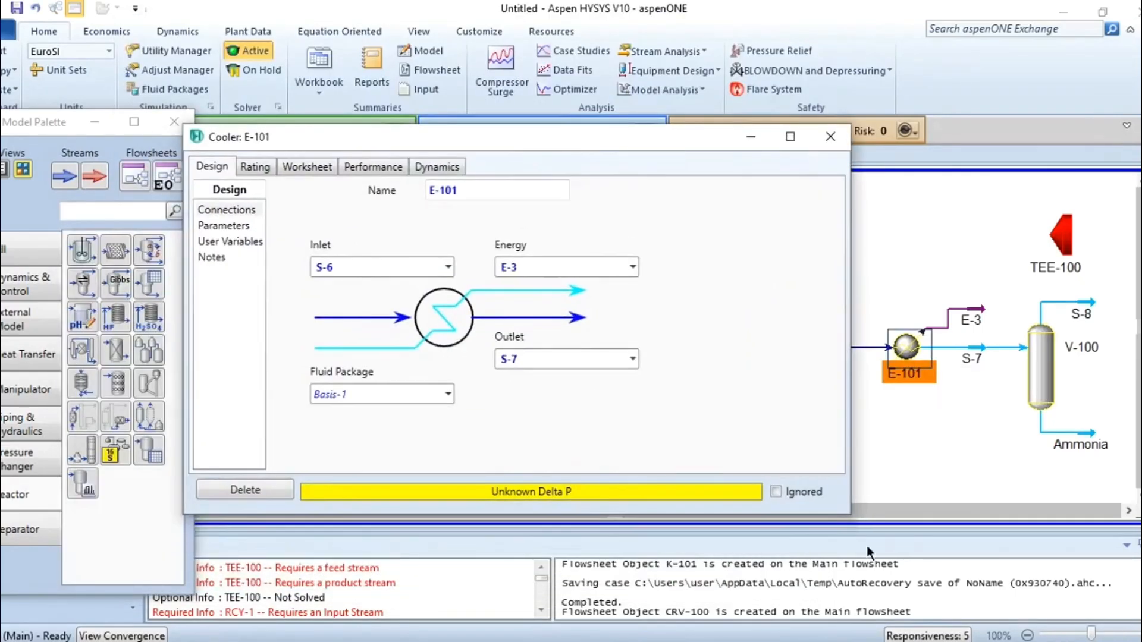
key(alt+Tab)
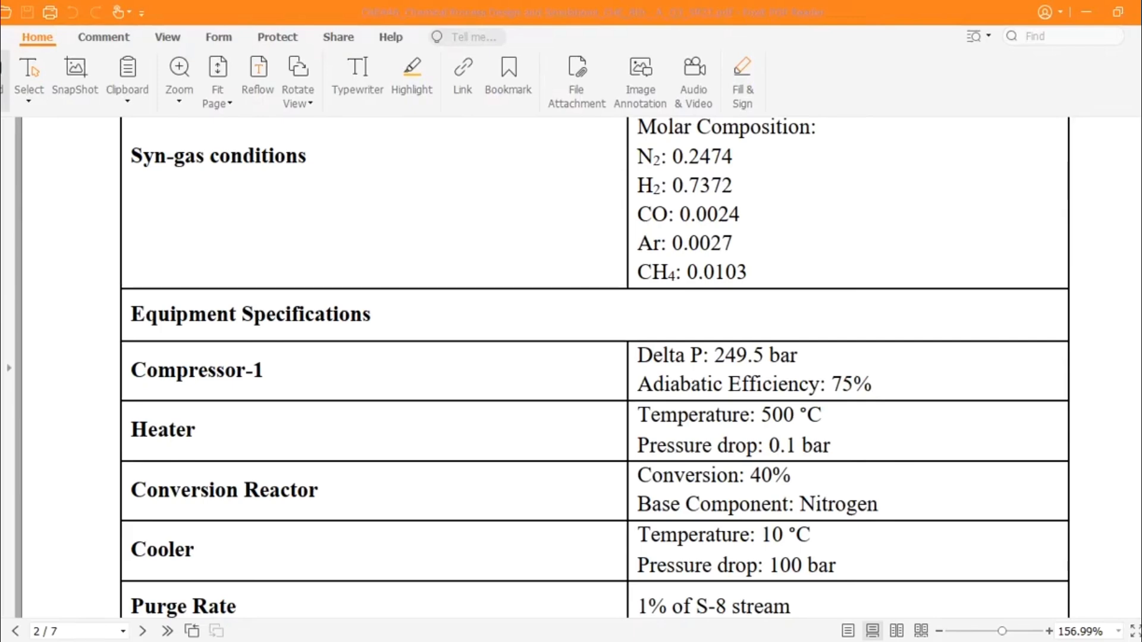
key(alt+Tab)
click(230, 224)
text(100)
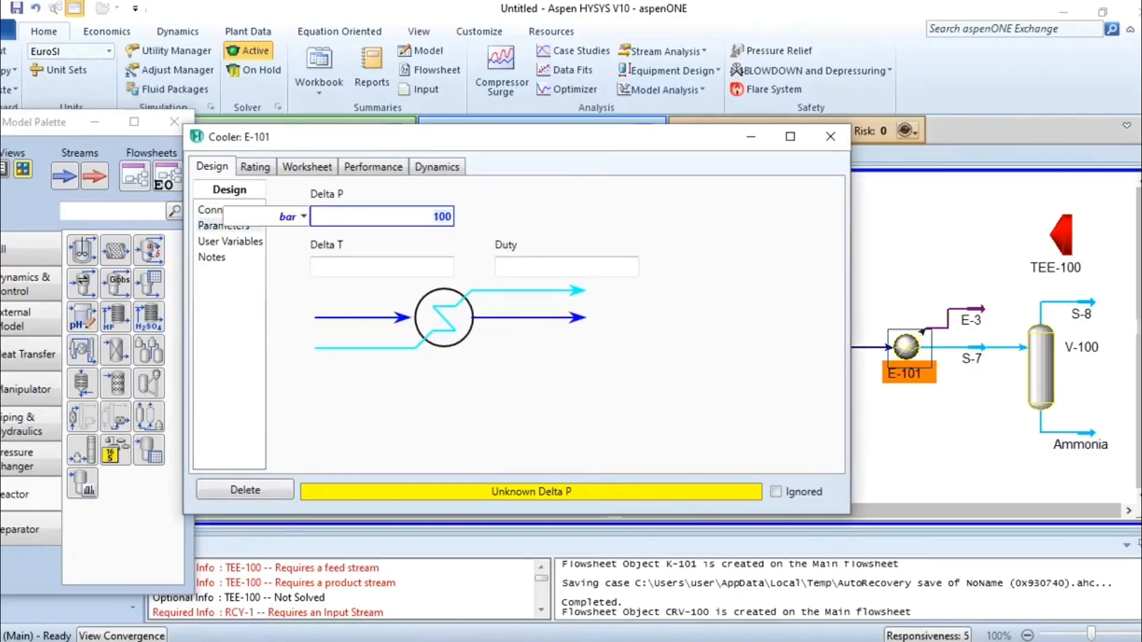
Set the temperature of cooler E-101's outlet stream S-7 to 10 °C.
click(307, 166)
click(598, 225)
text(10)
key(Return)
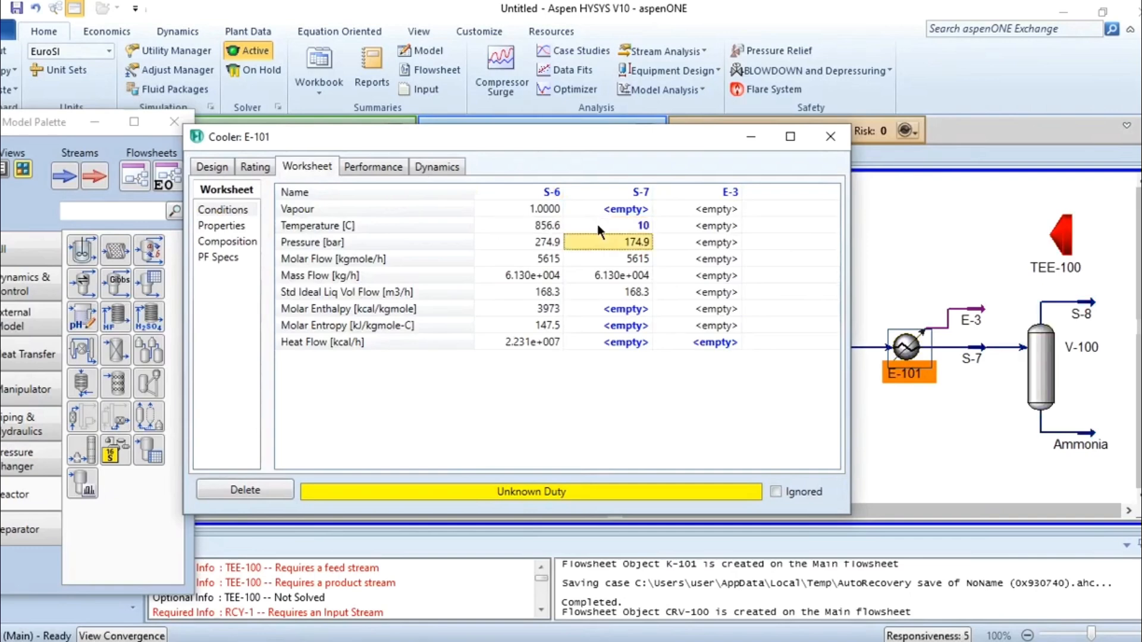
click(841, 138)
Examine the flows, conditions and compositions of the Ammonia and S-8 streams leaving separator V-100.
mouse_move(1043, 363)
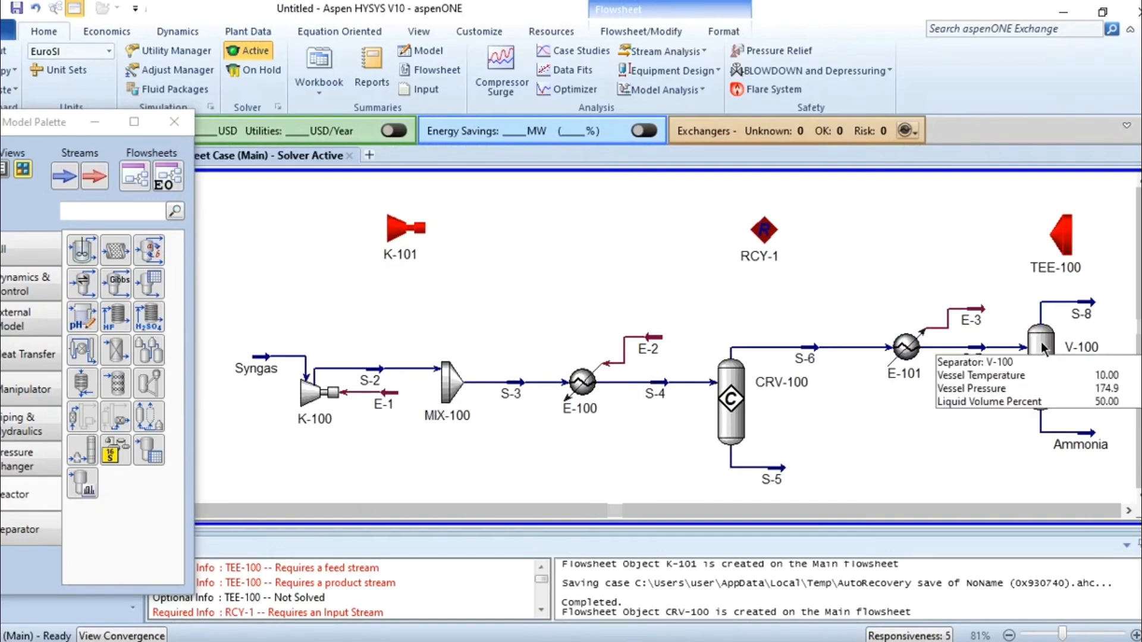
click(1041, 341)
double_click(1041, 341)
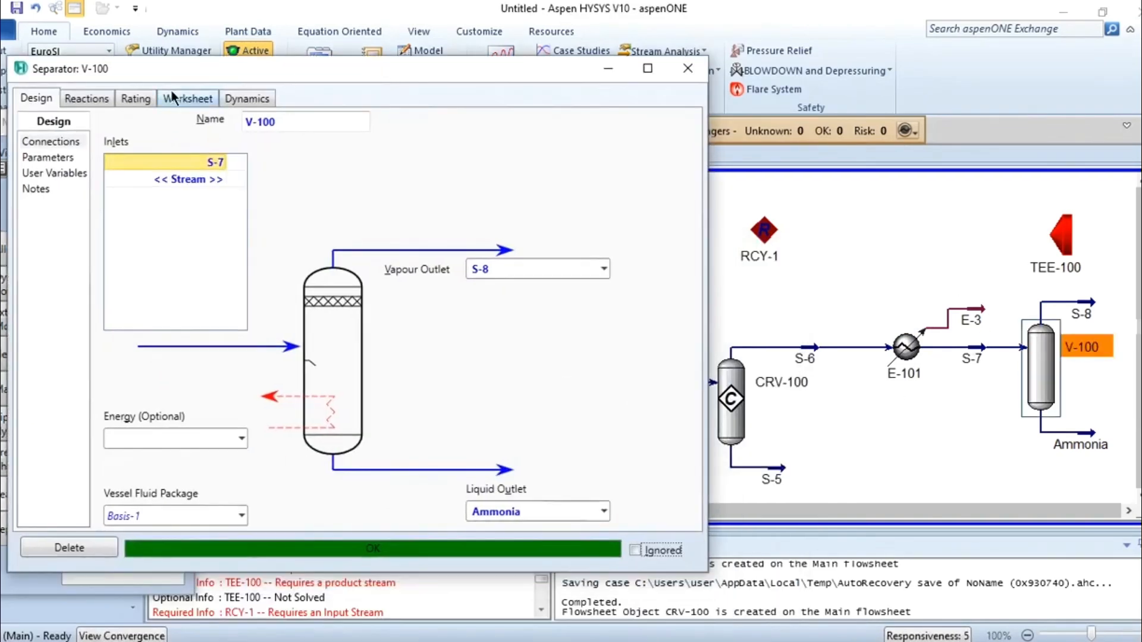
click(176, 98)
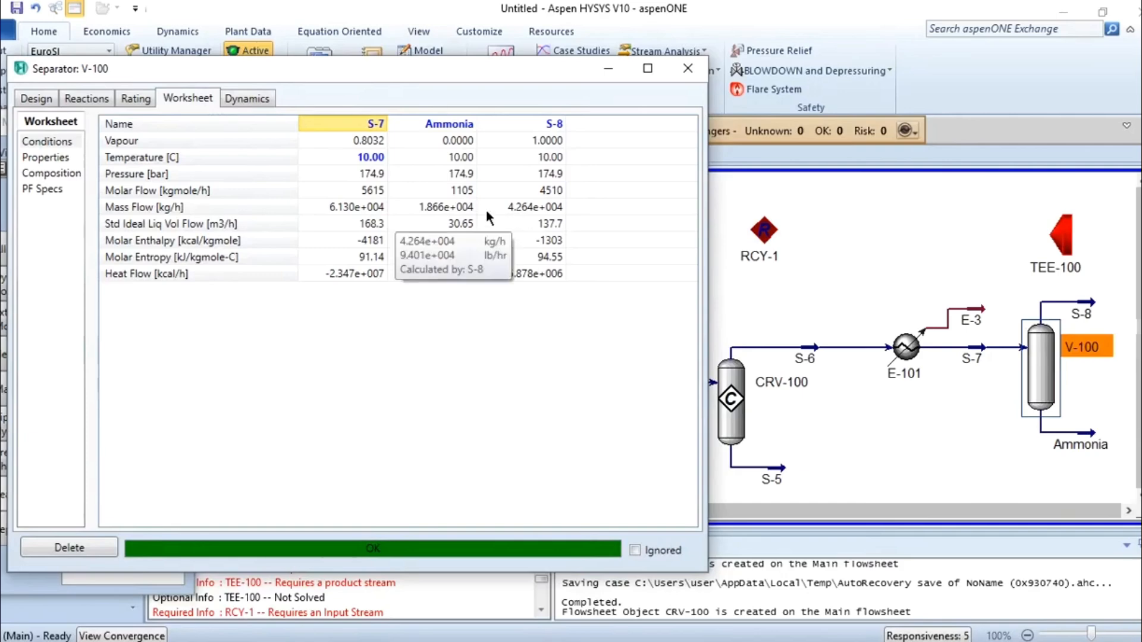
mouse_move(451, 212)
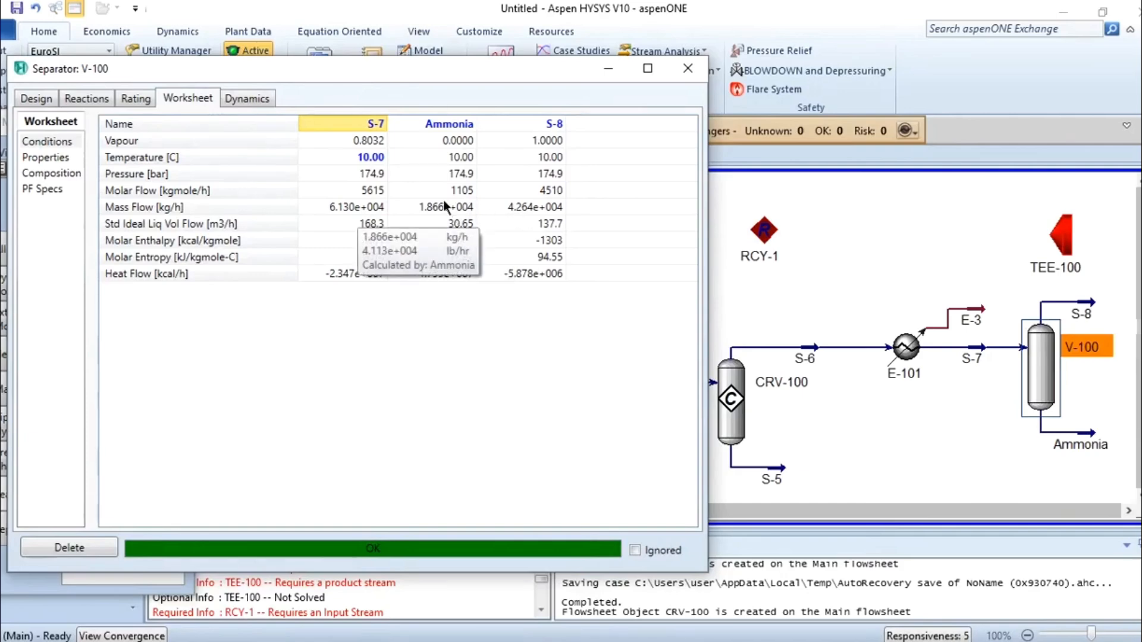
mouse_move(444, 189)
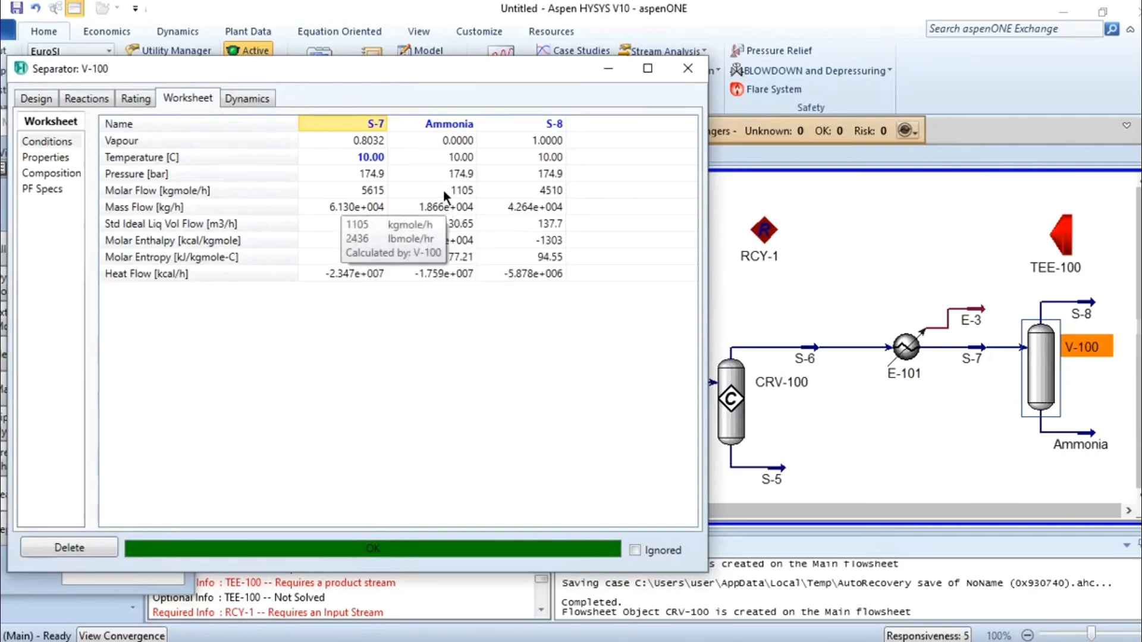
click(62, 174)
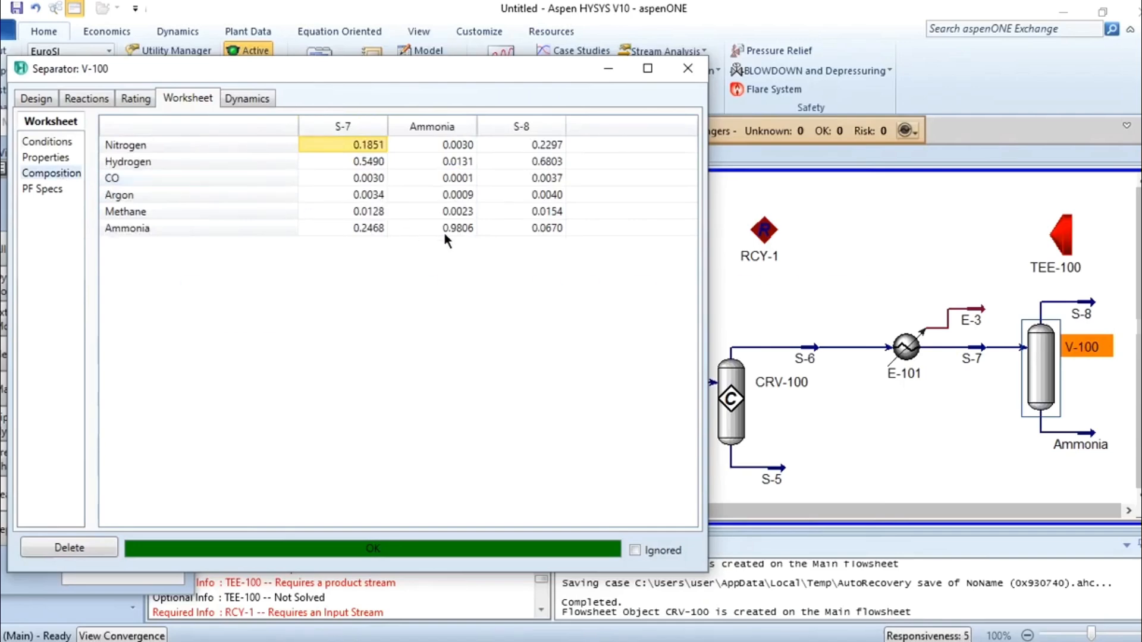
click(688, 68)
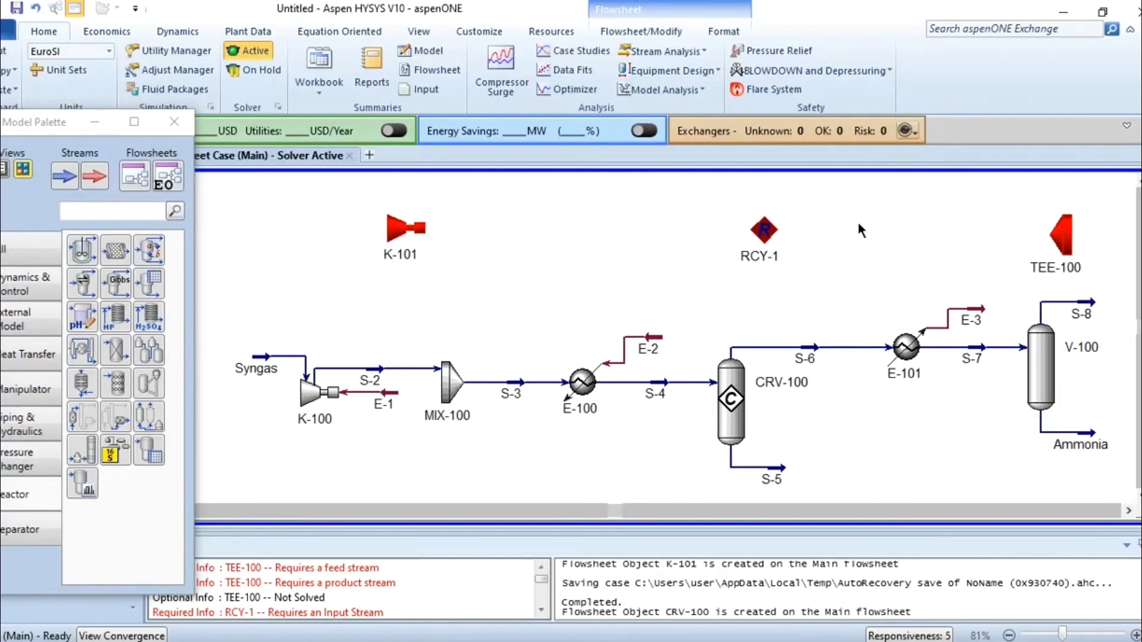
click(1050, 363)
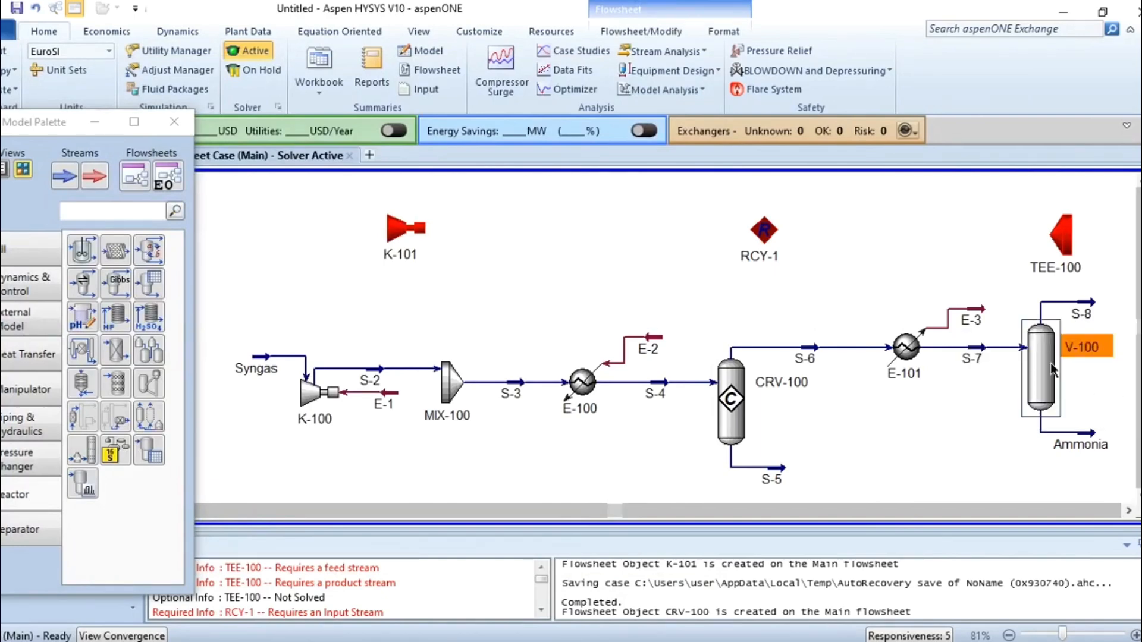
double_click(1051, 363)
click(29, 252)
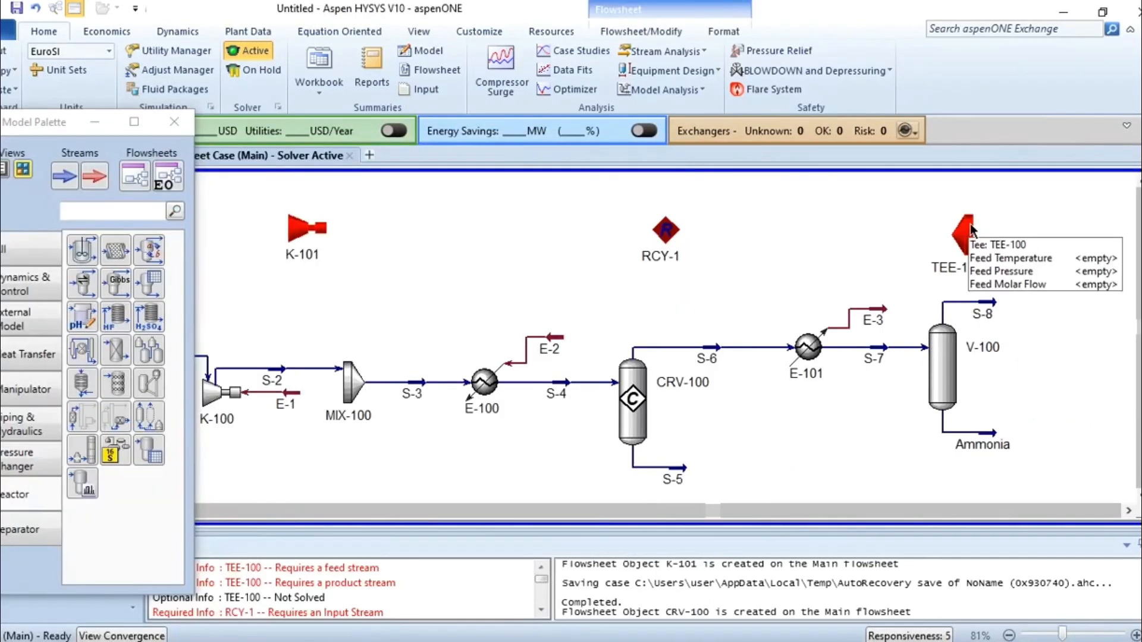
Connect tee TEE-100 with S-8 as inlet and new outlet streams Purge and S-10.
double_click(969, 225)
click(191, 323)
click(258, 324)
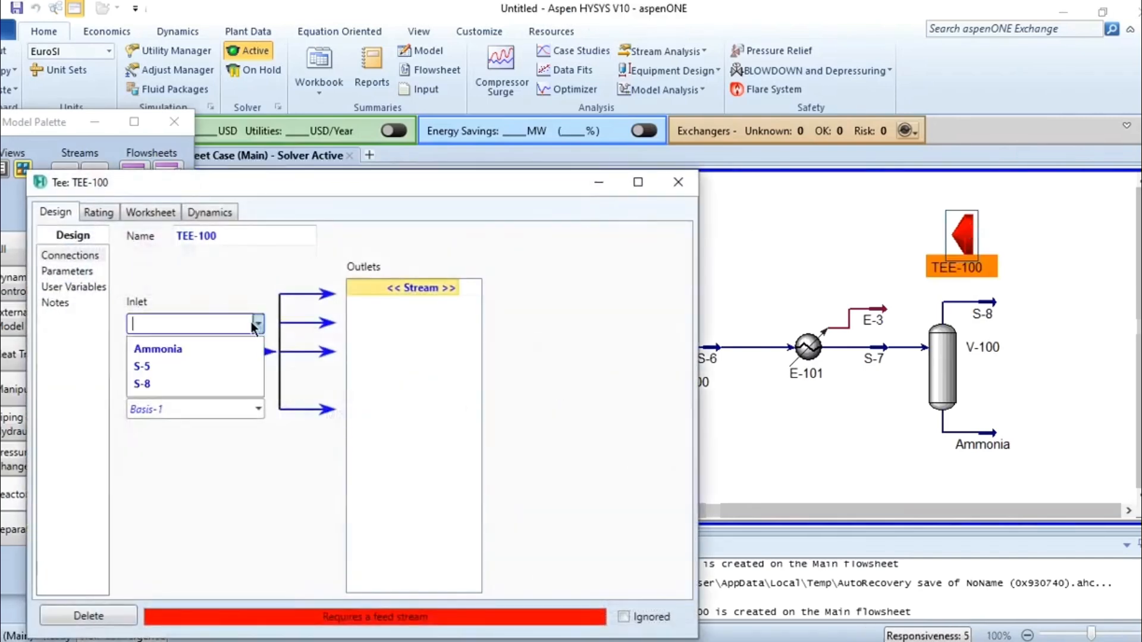
click(156, 376)
click(452, 292)
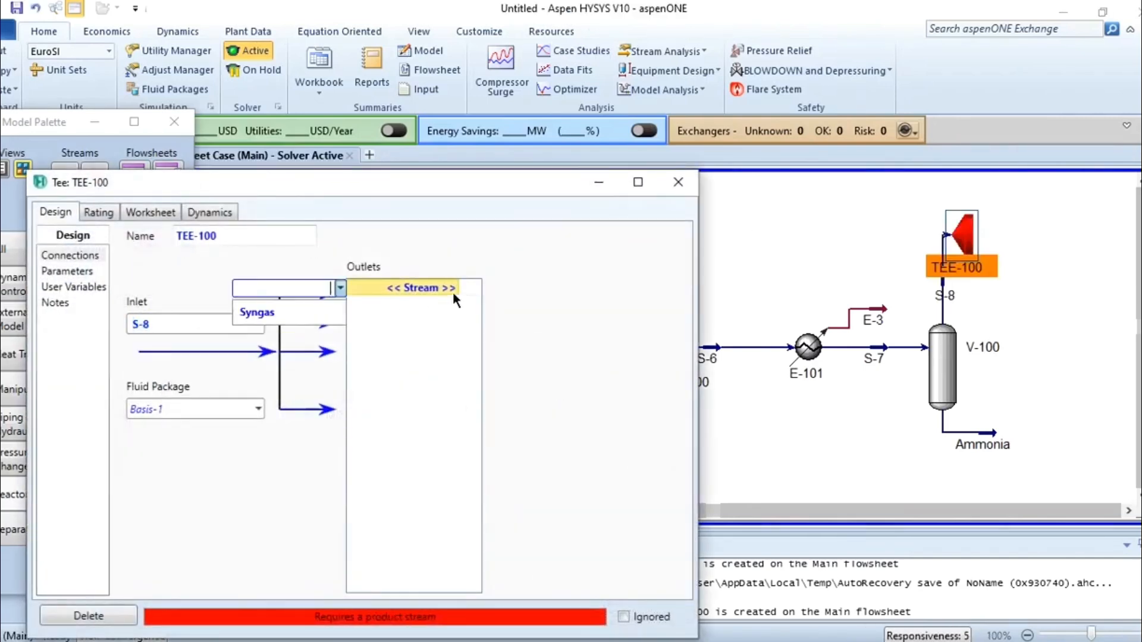
text(Purge)
key(Return)
click(457, 306)
text(S-10)
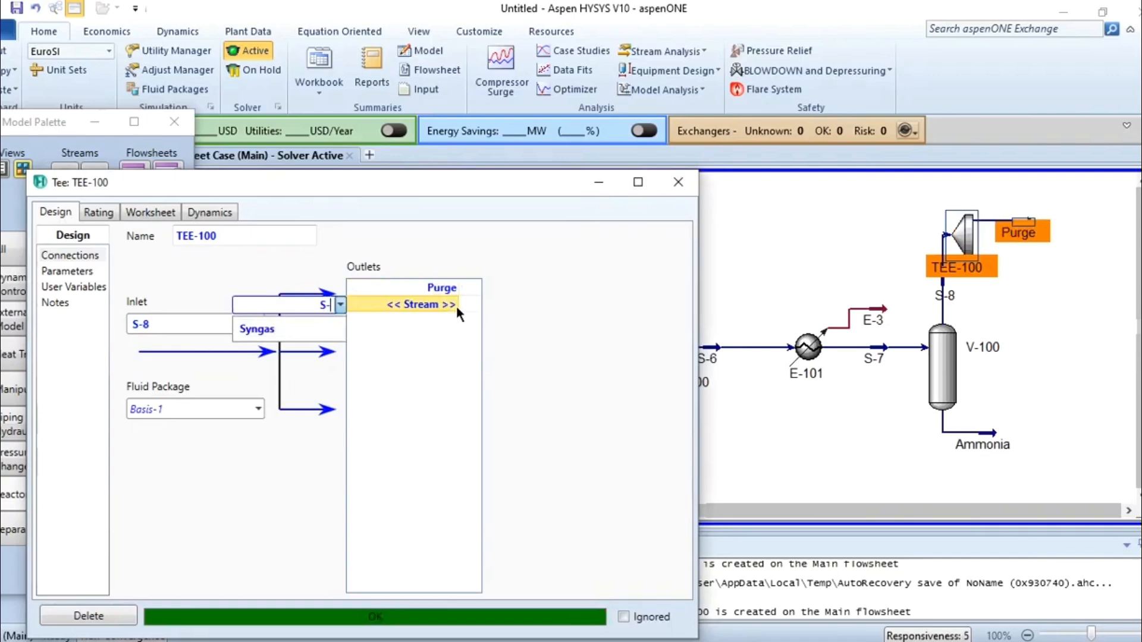
key(Return)
click(678, 182)
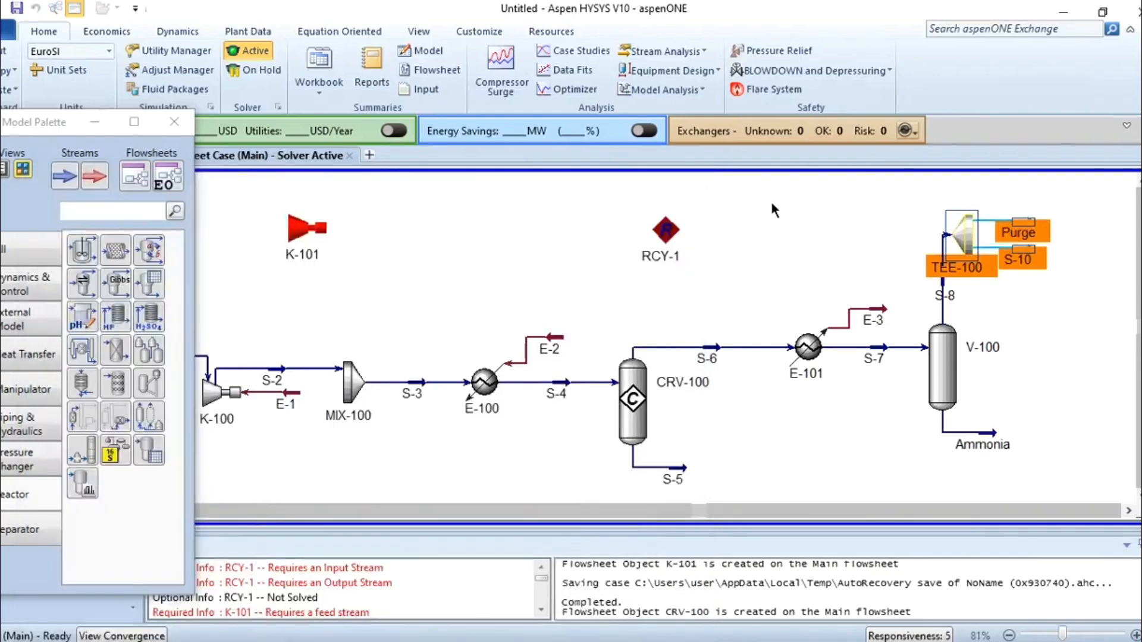
Set the Purge flow ratio of tee TEE-100 to 0.01.
double_click(964, 238)
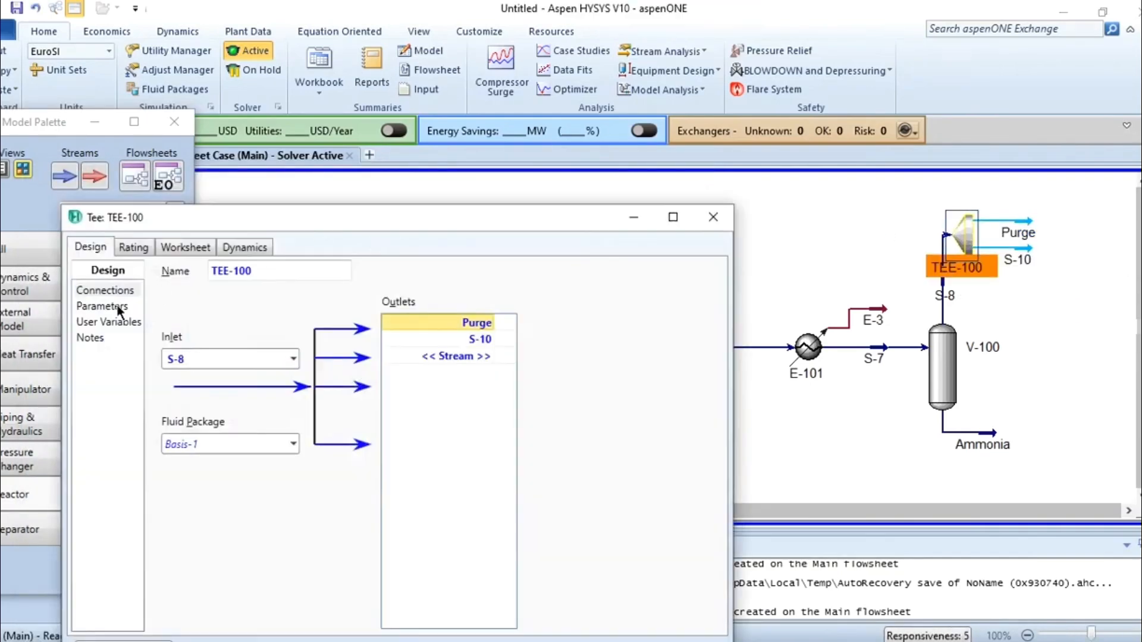
click(102, 307)
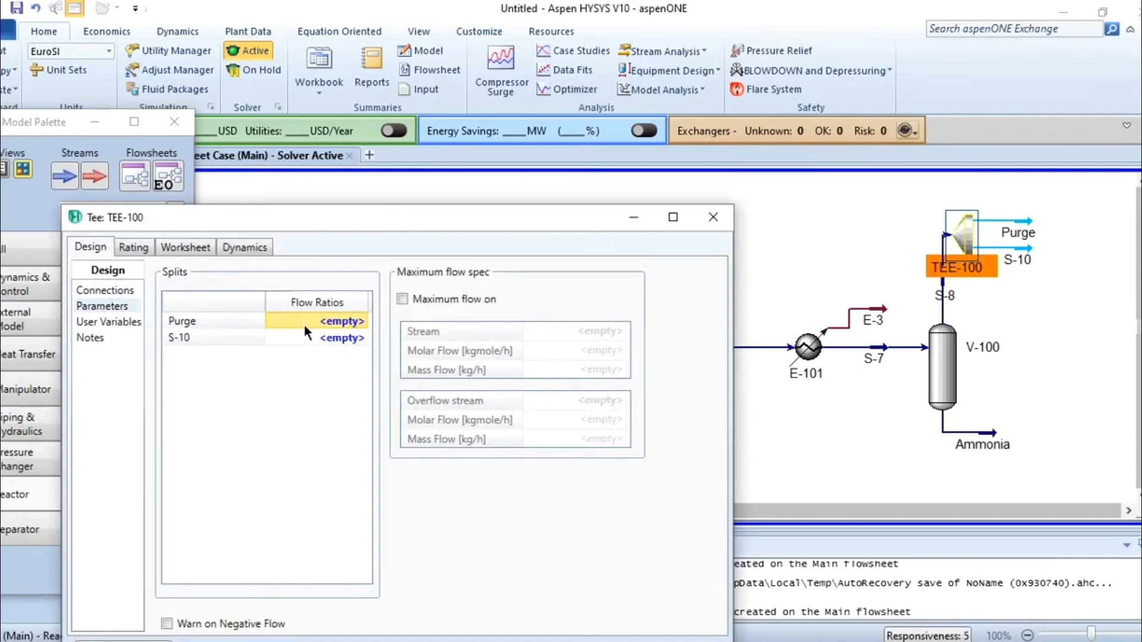
text(0.01)
key(Return)
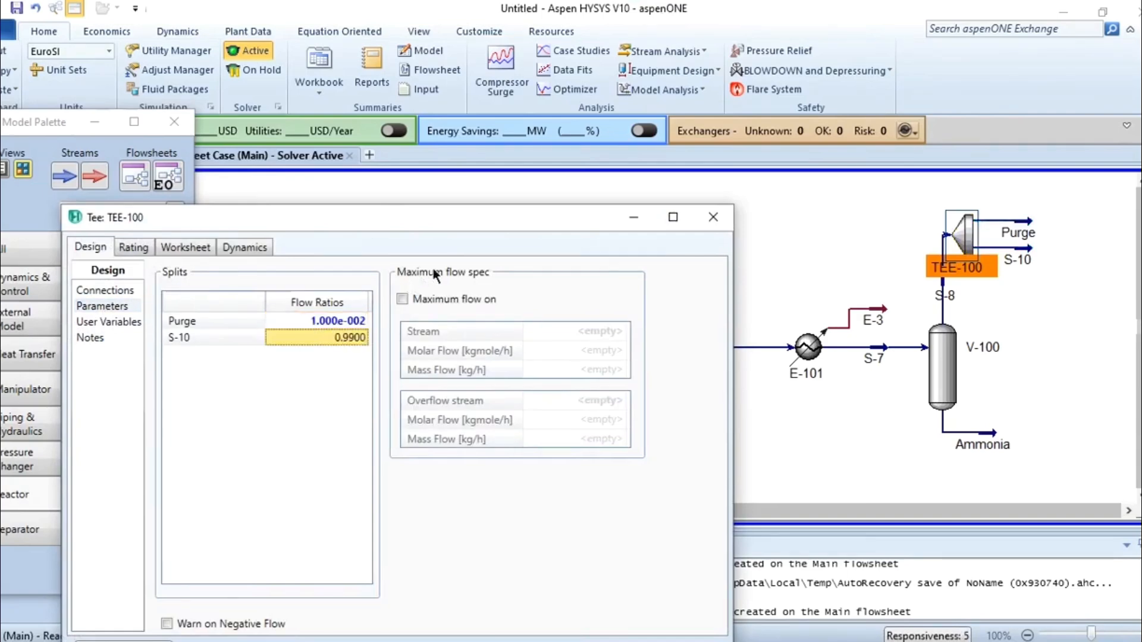
drag(497, 220, 519, 165)
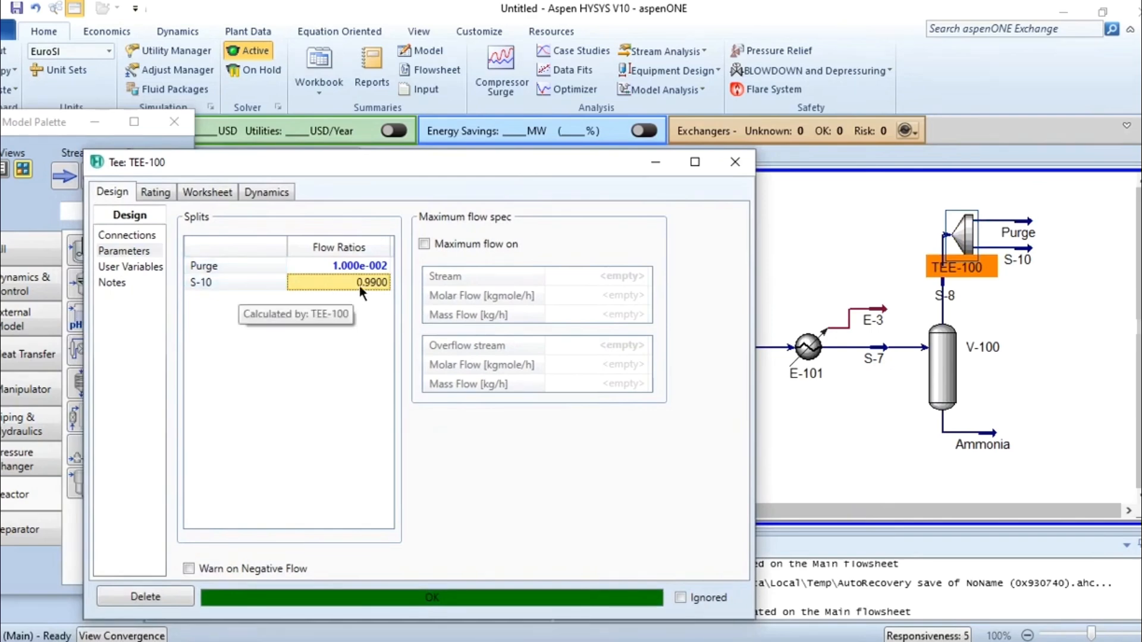
click(735, 162)
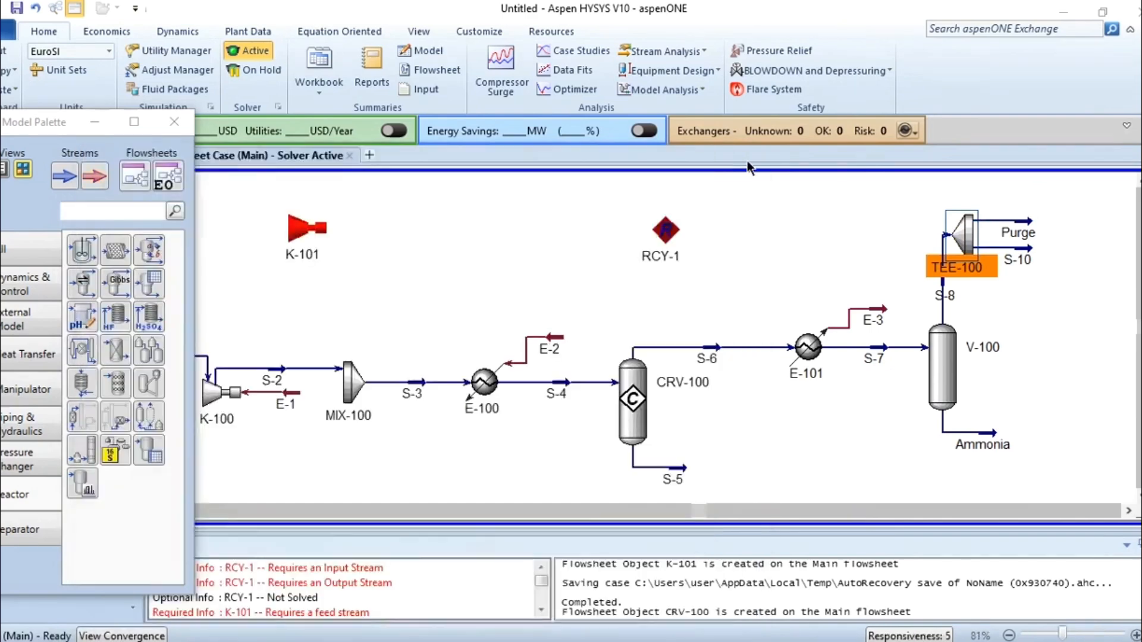
Rotate tee TEE-100 so its inlet faces down and align it directly above separator V-100.
click(947, 220)
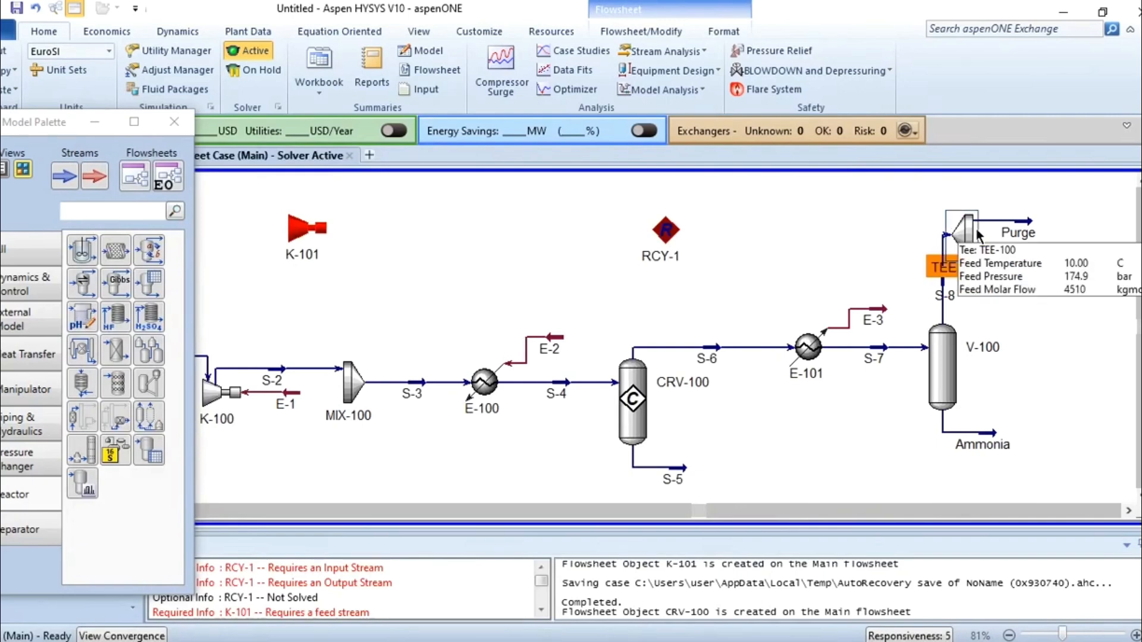
click(637, 33)
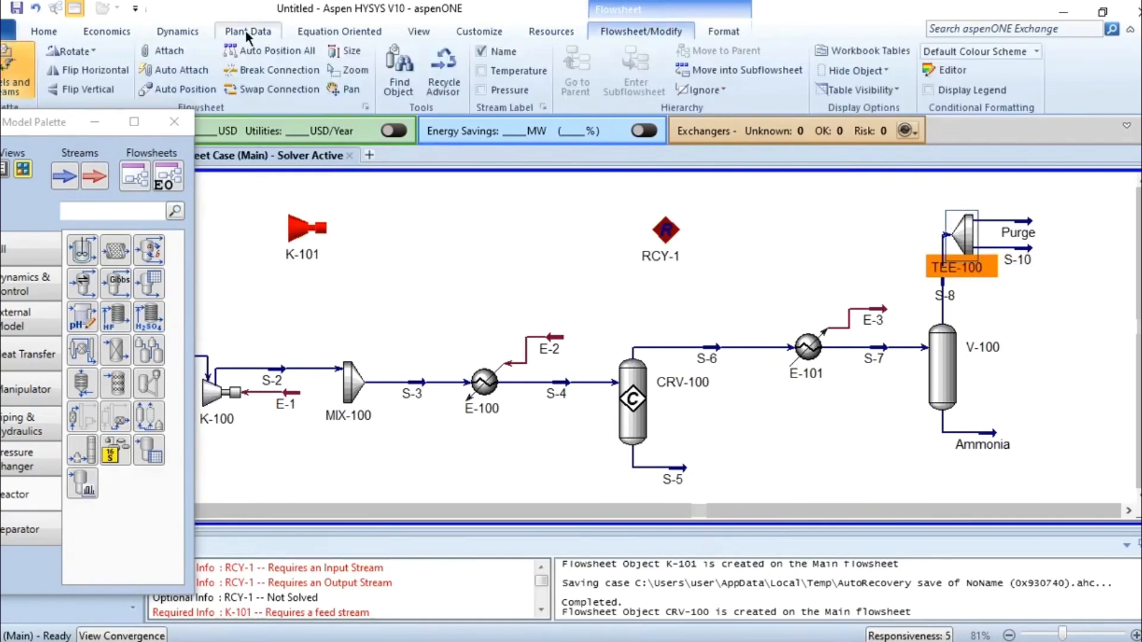
click(76, 52)
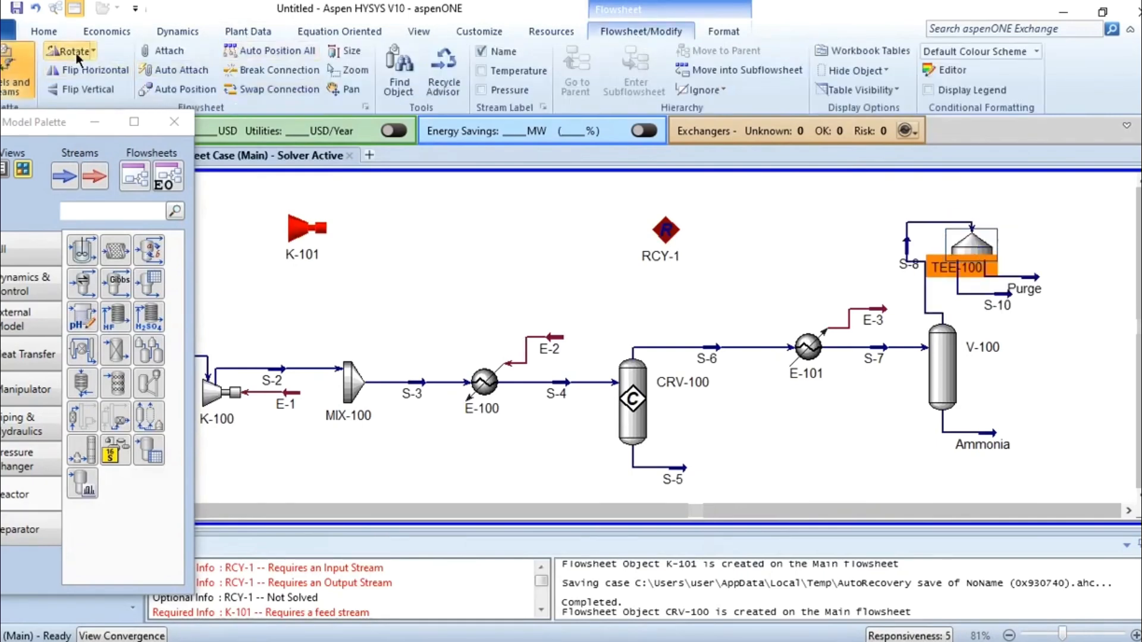
click(76, 51)
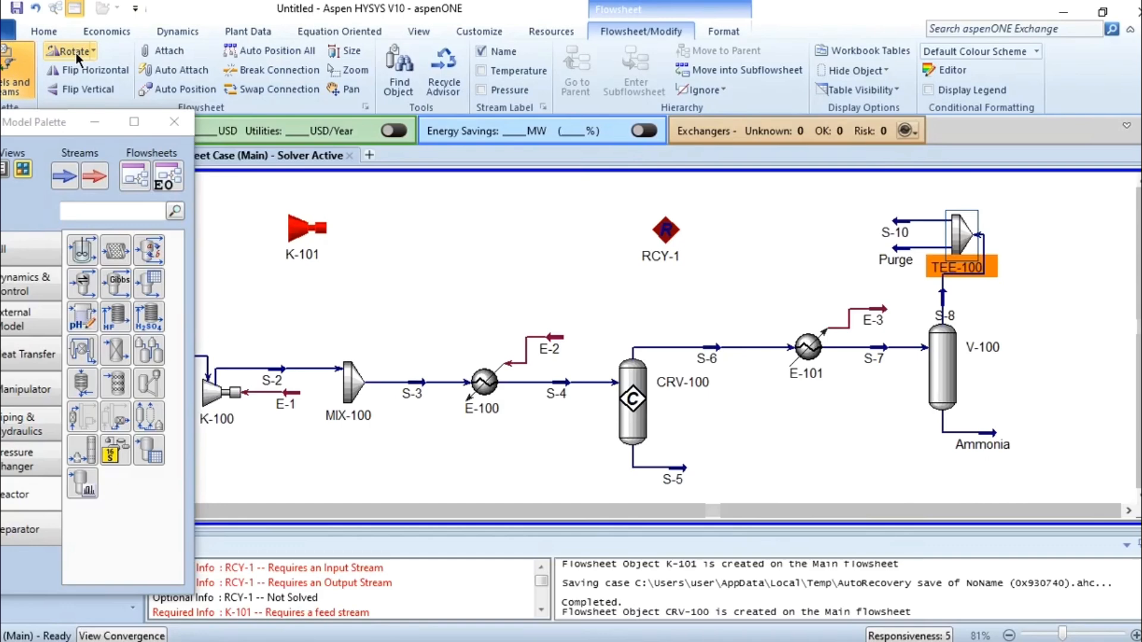
click(76, 52)
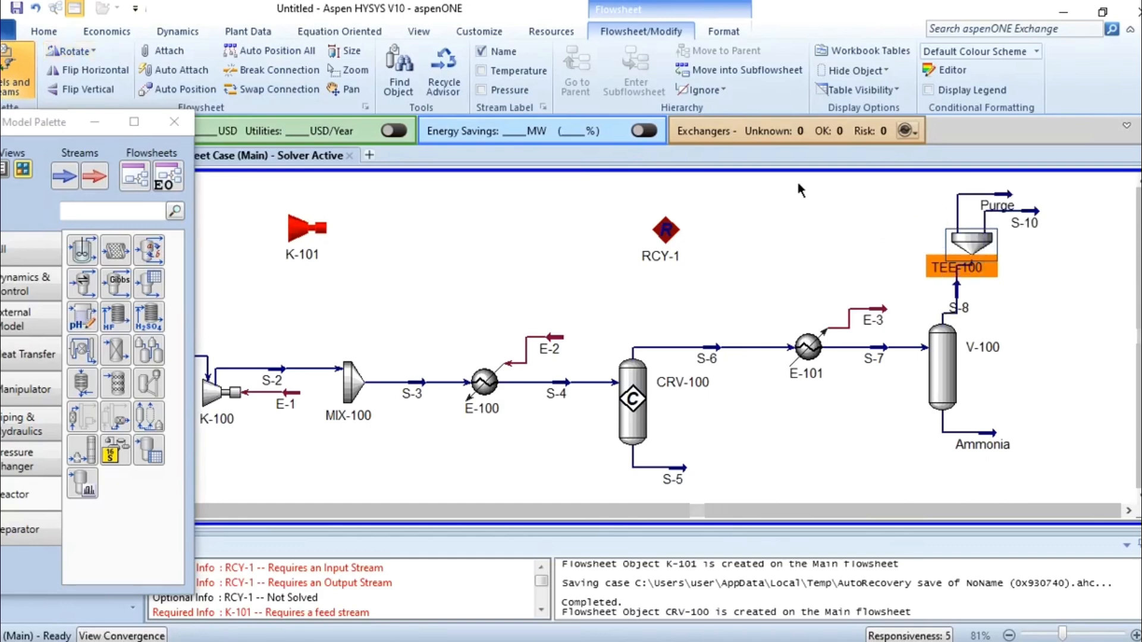
drag(943, 245, 944, 245)
click(1036, 270)
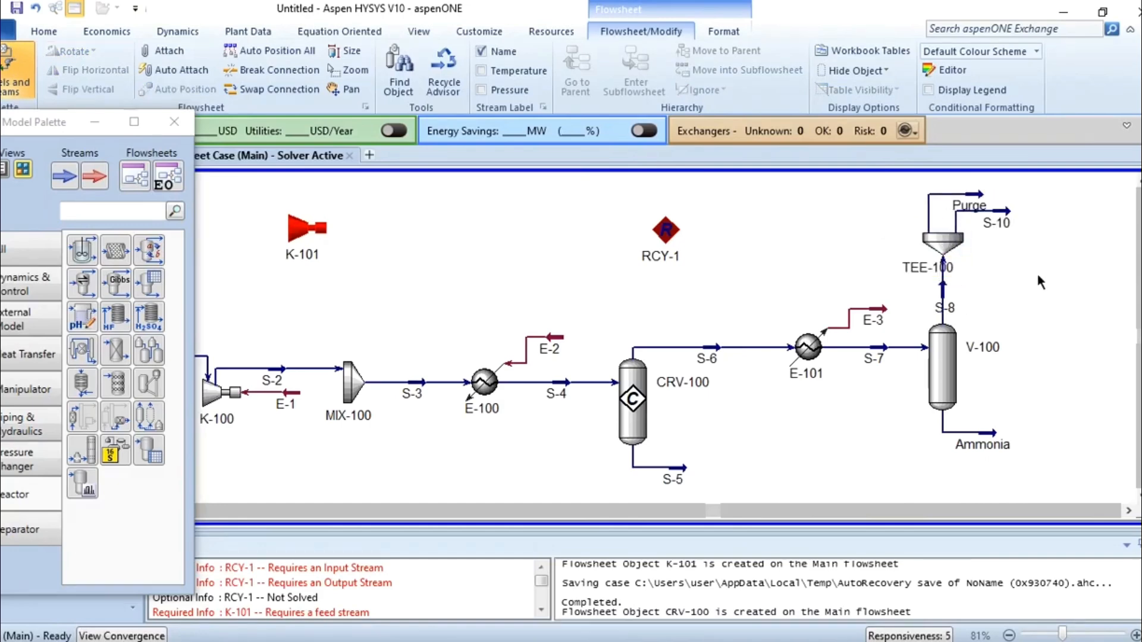
Turn stream S-10 back toward the recycle block and connect RCY-1 with S-10 as inlet and new stream S-11 as outlet.
click(1011, 219)
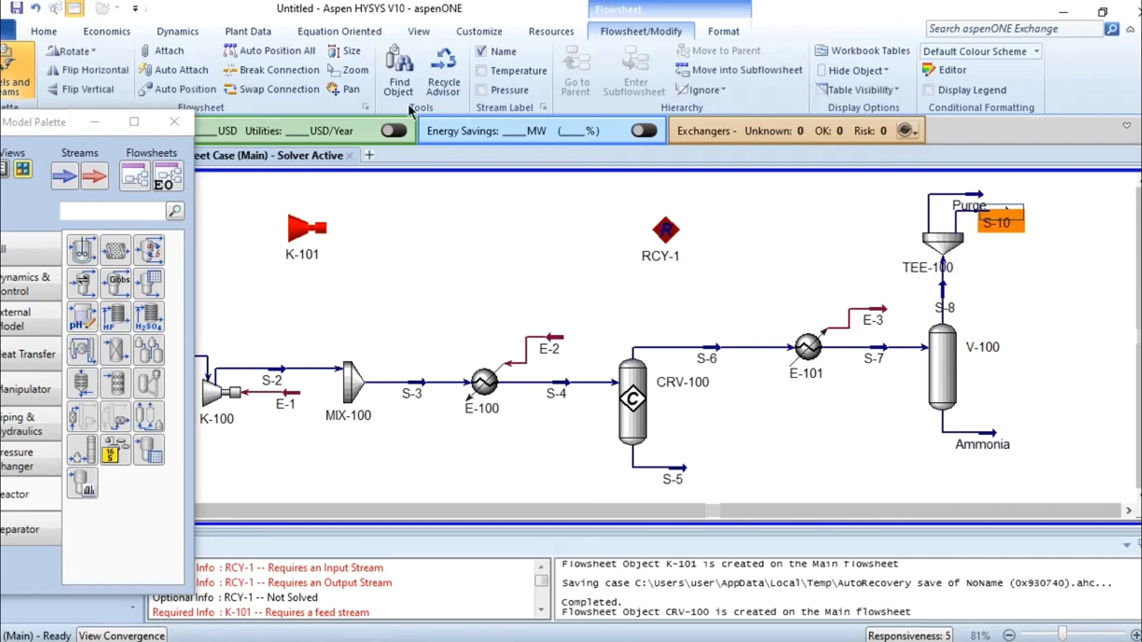
click(76, 51)
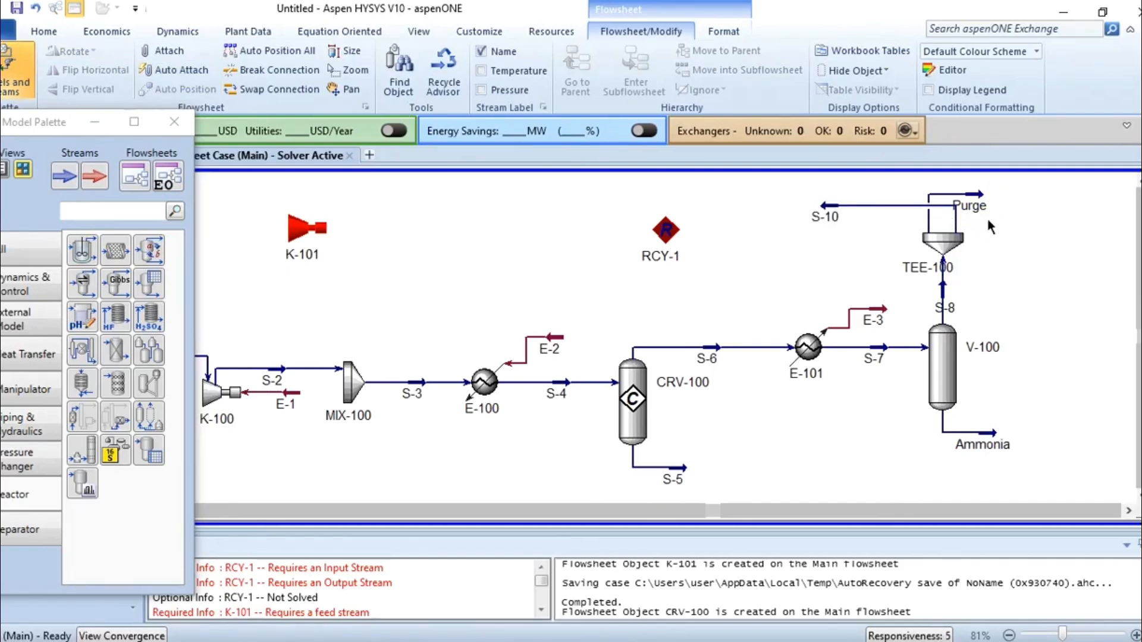
double_click(651, 230)
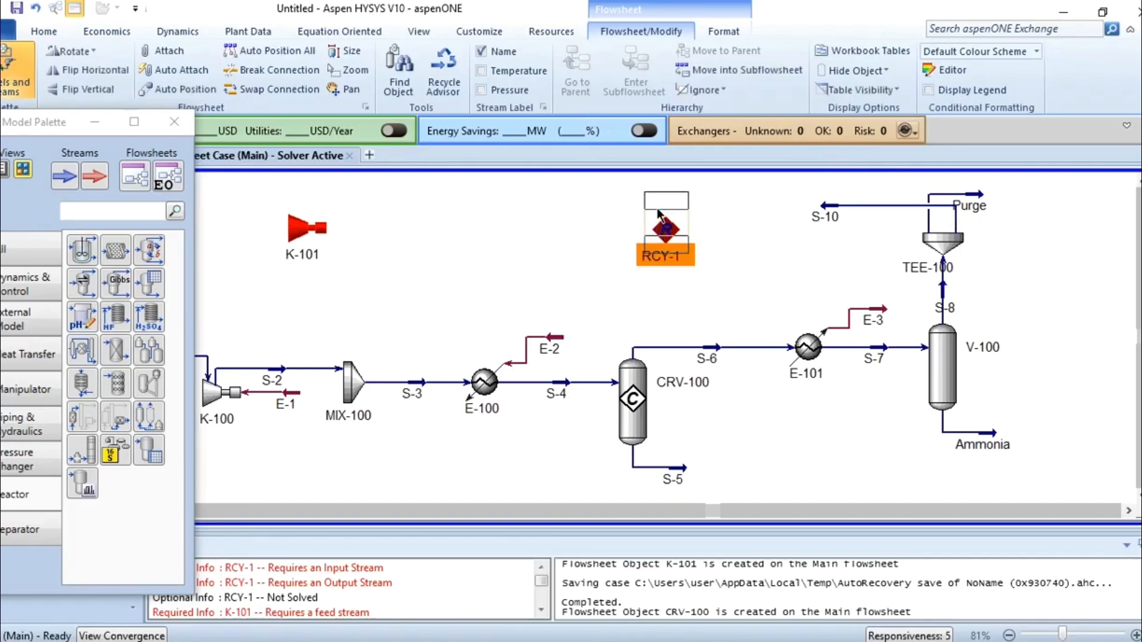
drag(451, 255, 401, 78)
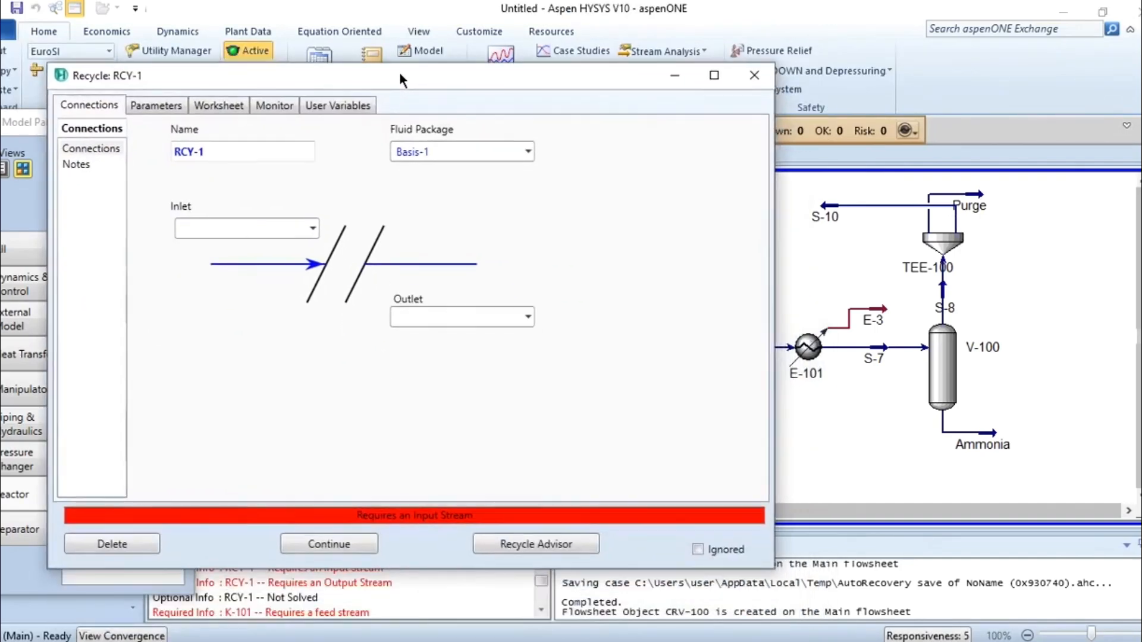
click(312, 230)
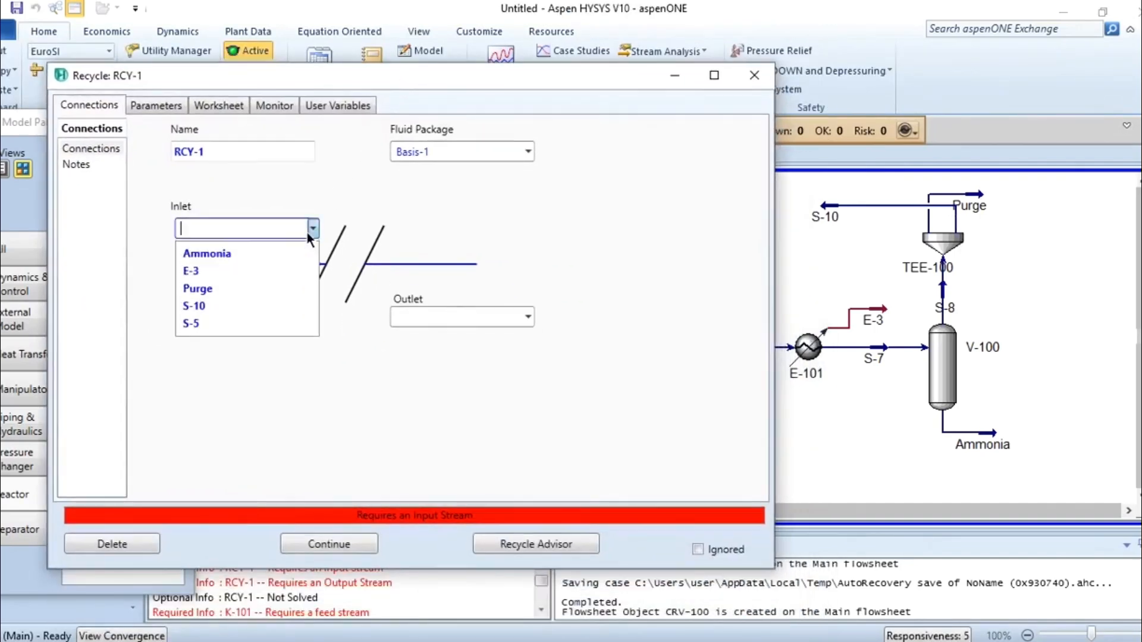
click(219, 305)
click(426, 317)
text(S-11)
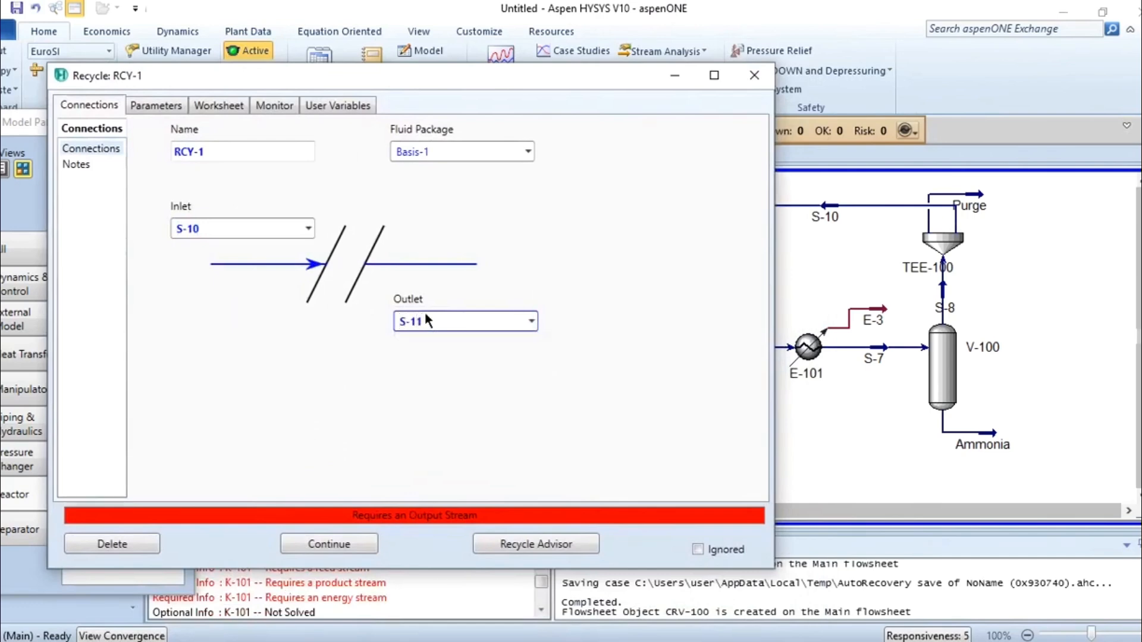
key(Return)
click(755, 76)
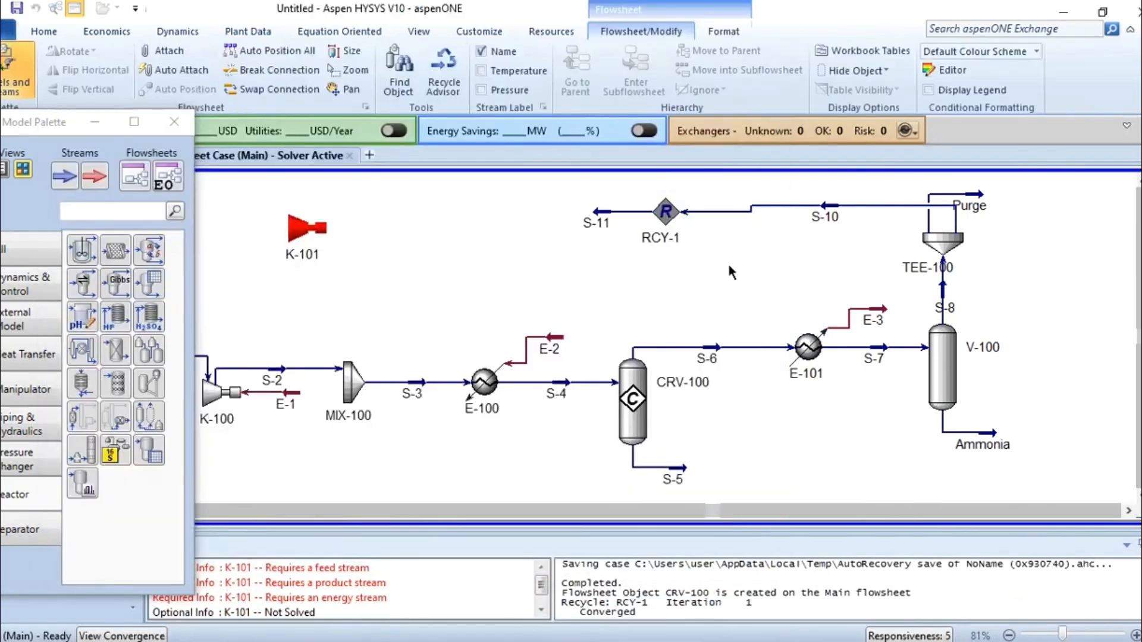
Line up RCY-1 with stream S-10, then move compressor K-101 closer to it and rotate it so its wide end faces up.
drag(669, 214, 669, 208)
click(735, 247)
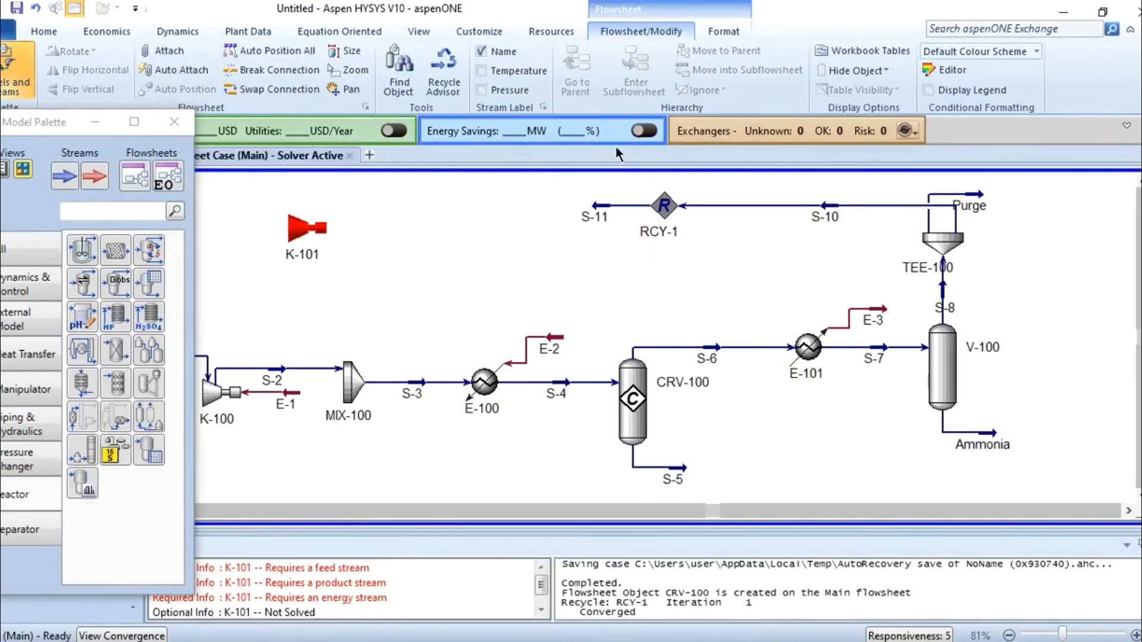
drag(324, 230, 380, 240)
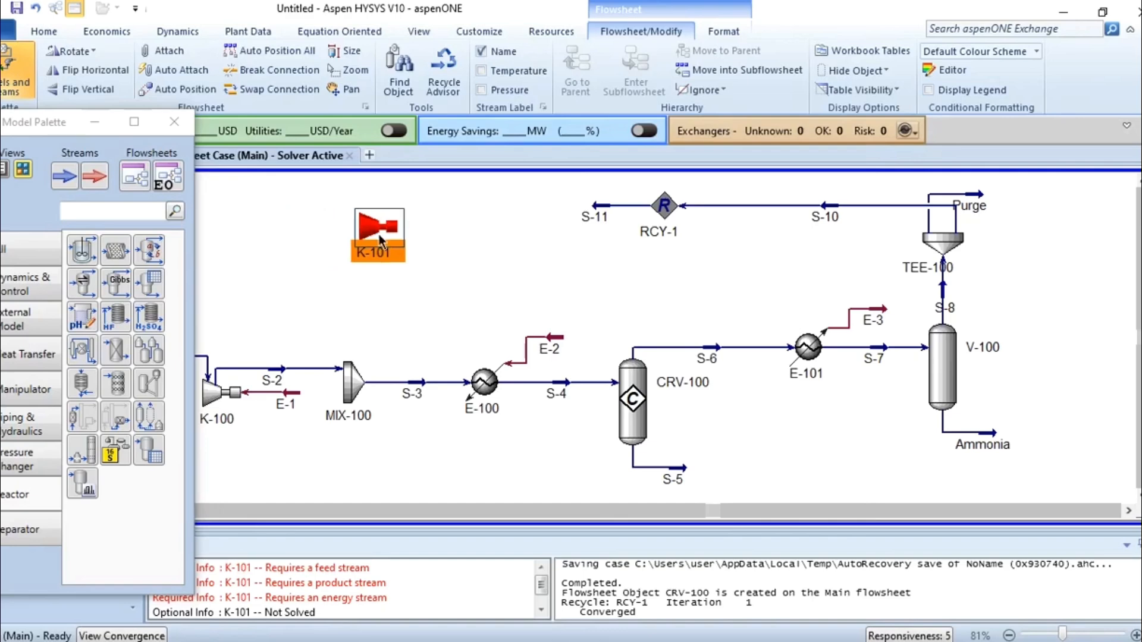
click(62, 51)
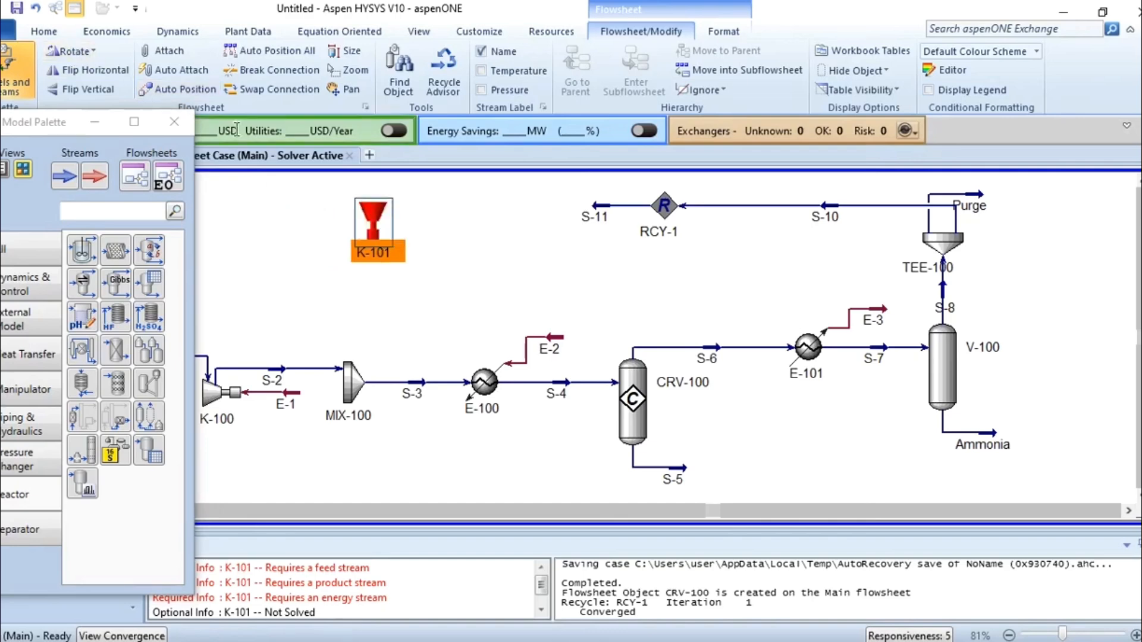
Connect compressor K-101 with S-11 as inlet, new stream S-12 as outlet and new energy stream E-4.
double_click(373, 223)
click(237, 251)
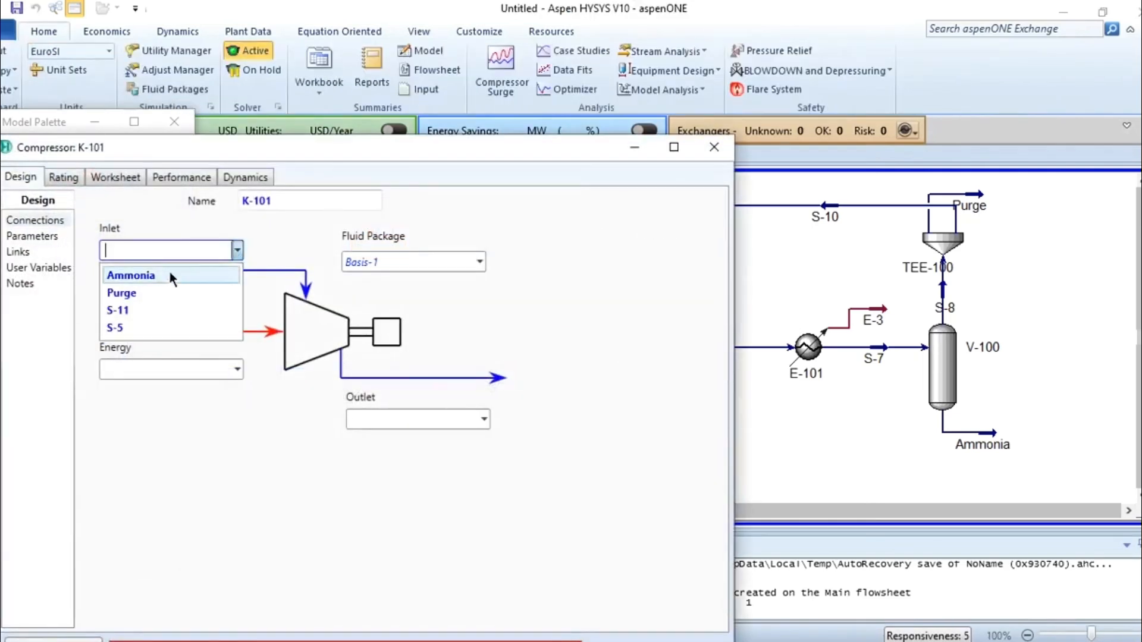
click(130, 305)
double_click(173, 370)
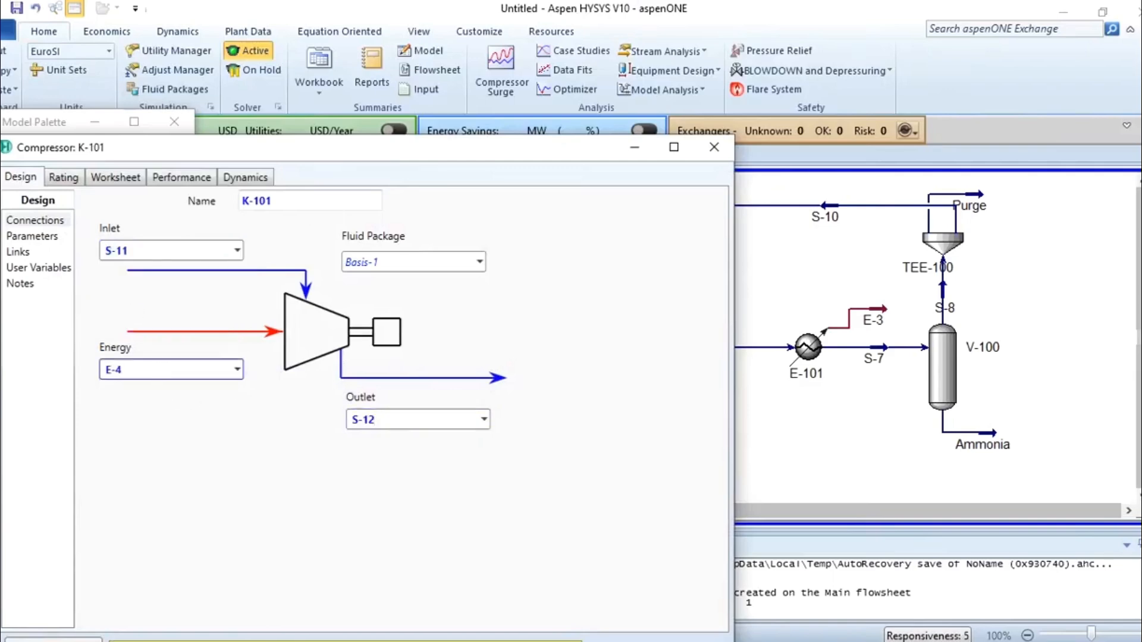
click(714, 147)
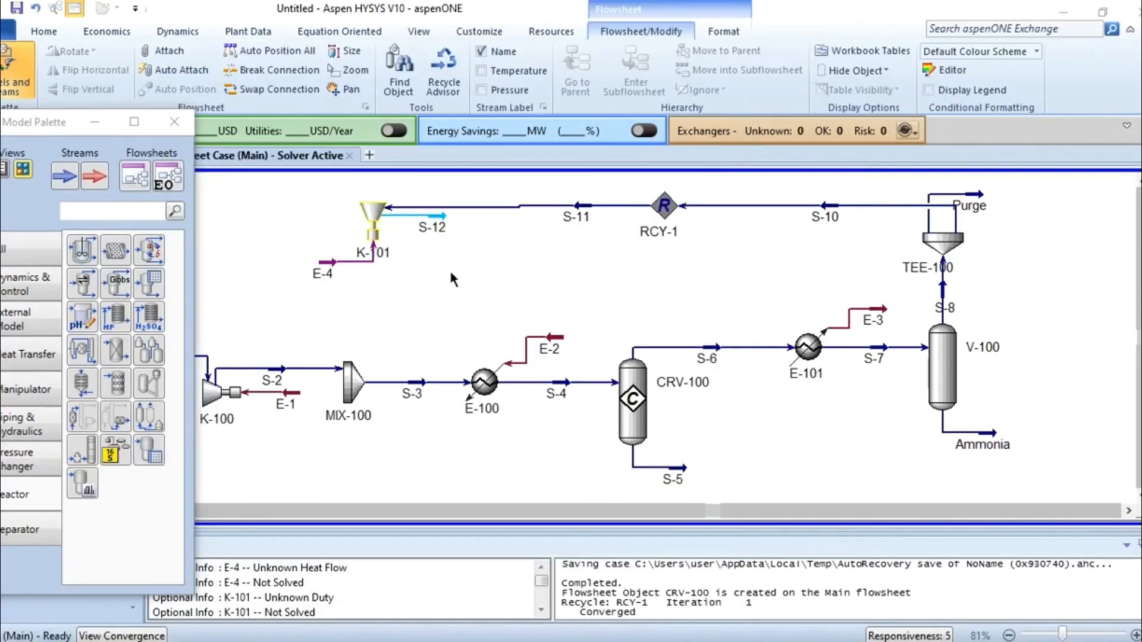
Set compressor K-101's Delta P to 100.1 bar, as given for Compressor-2 in the equipment specification PDF.
mouse_move(345, 283)
click(803, 641)
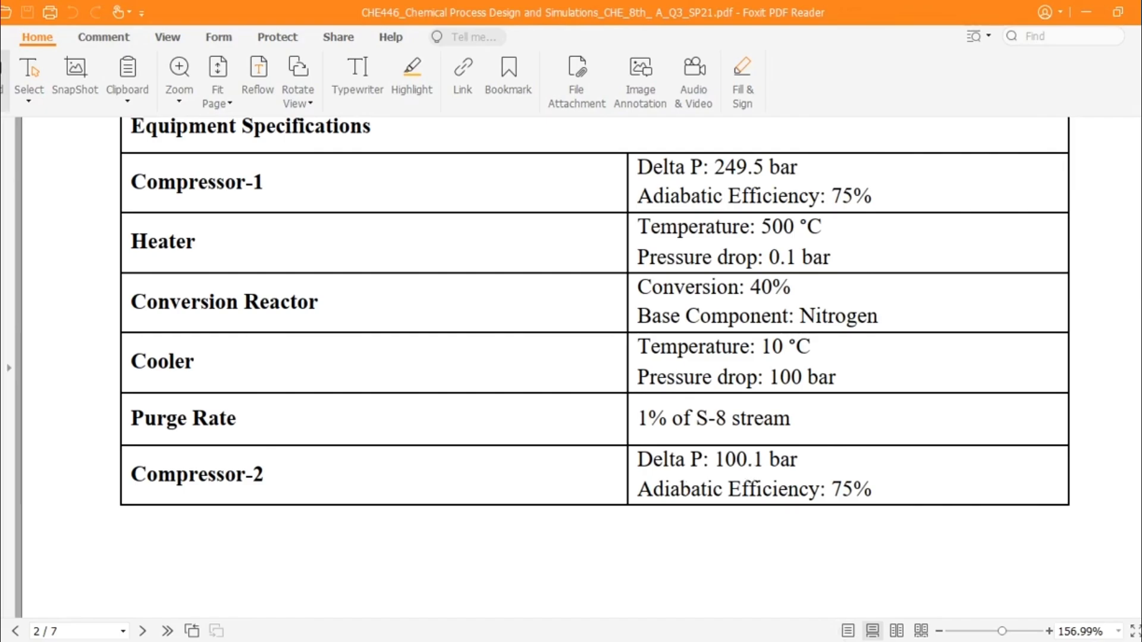
key(alt+Tab)
text(1)
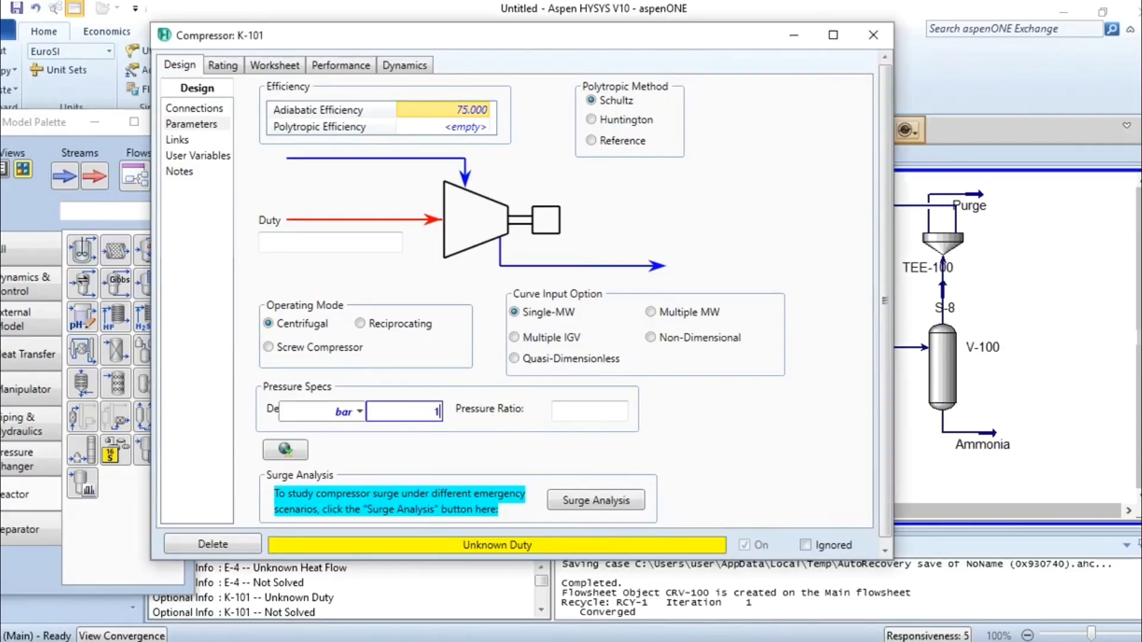
text(00.1)
key(Return)
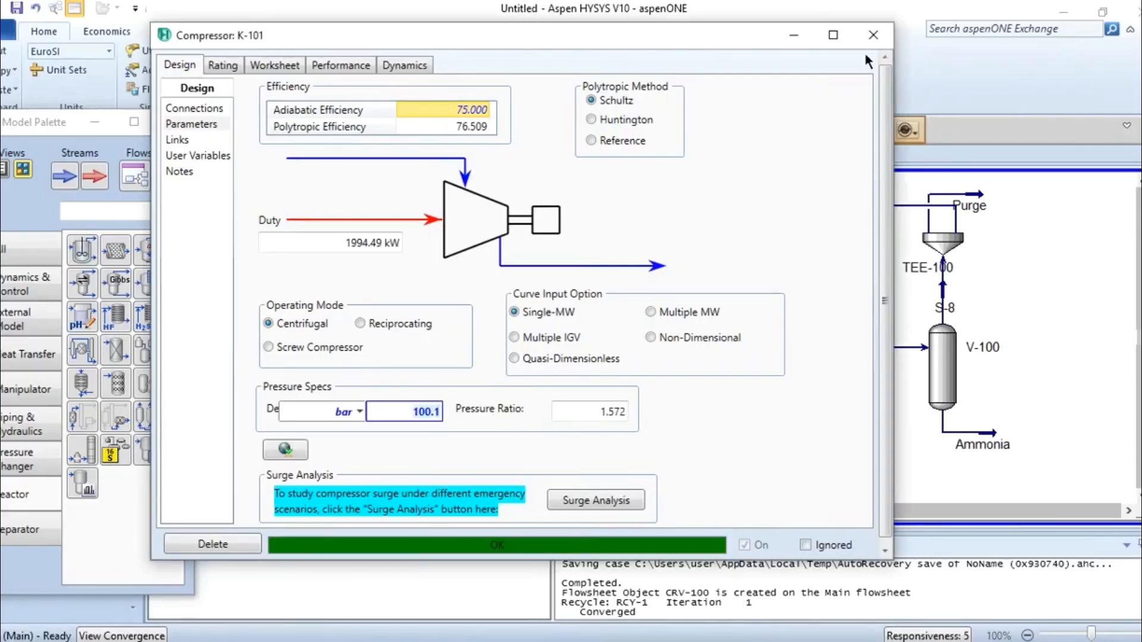
click(878, 37)
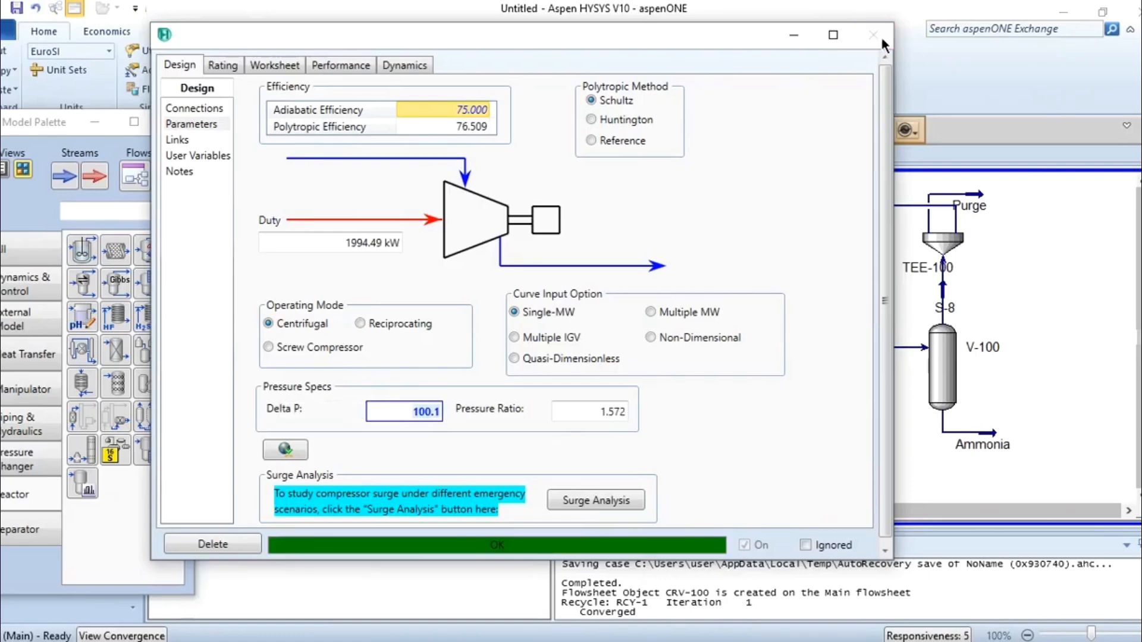
Add stream S-12 as a second inlet of mixer MIX-100 to close the recycle loop.
mouse_move(446, 230)
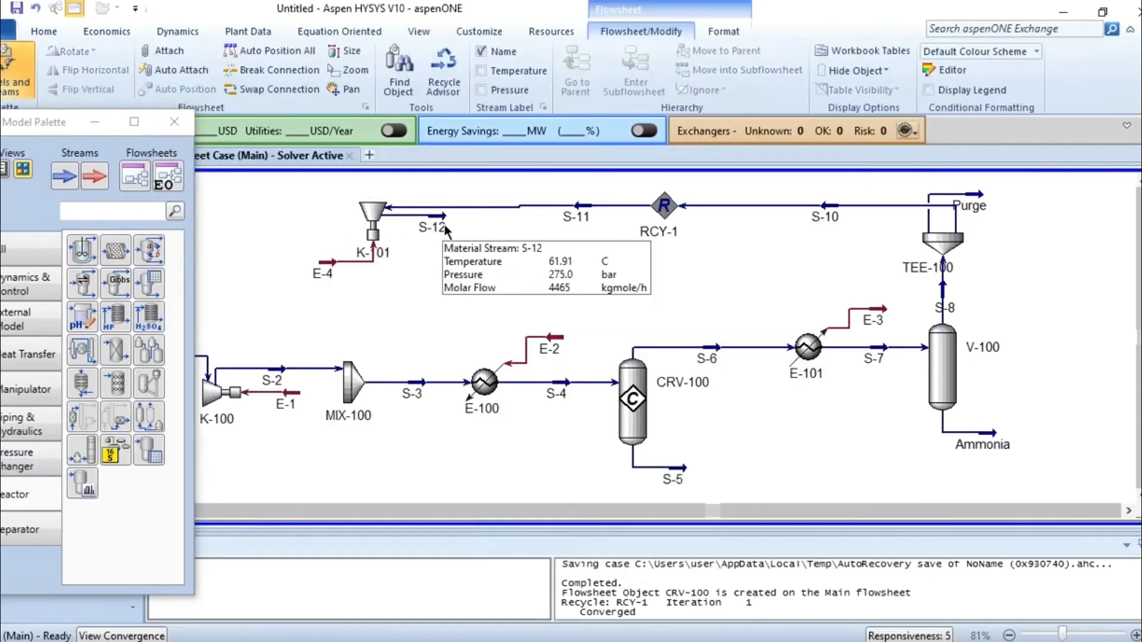
double_click(359, 407)
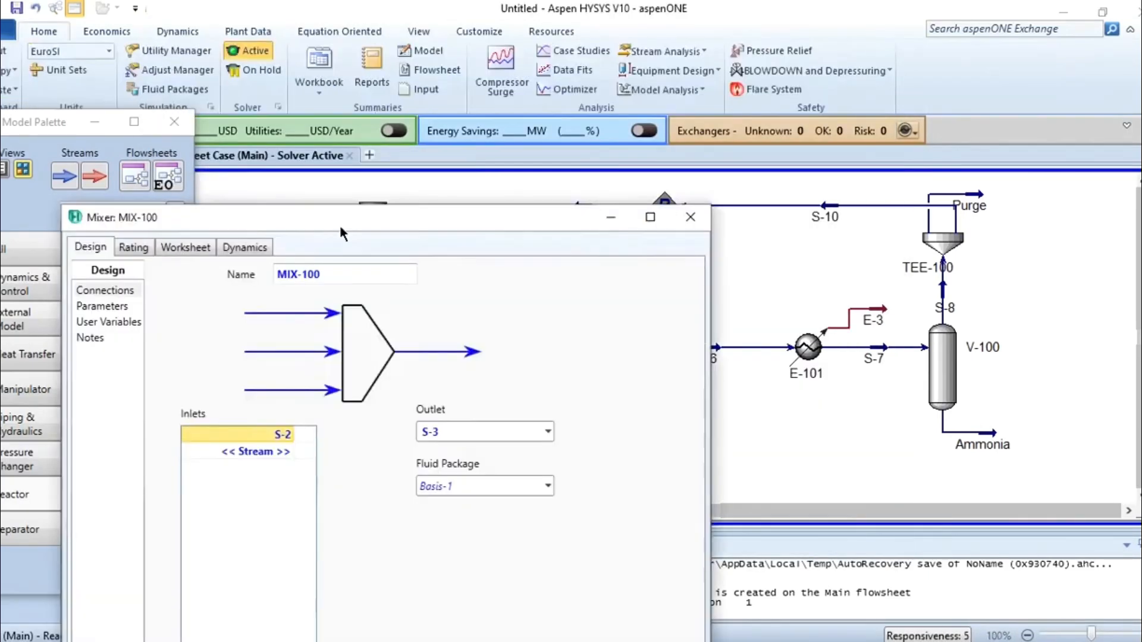
click(287, 357)
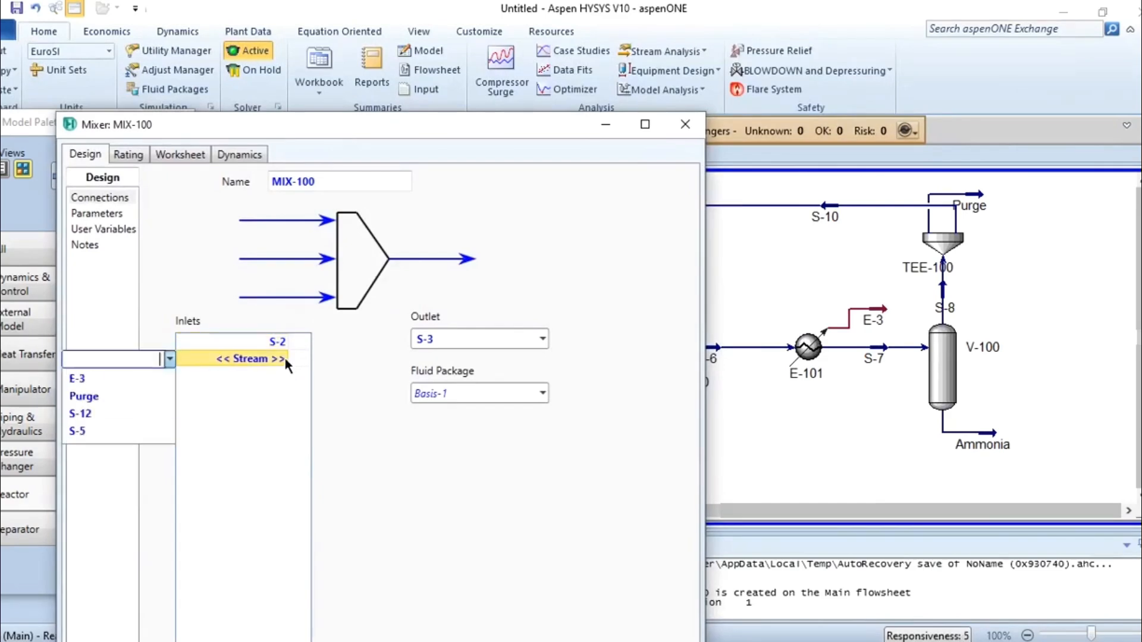
click(117, 435)
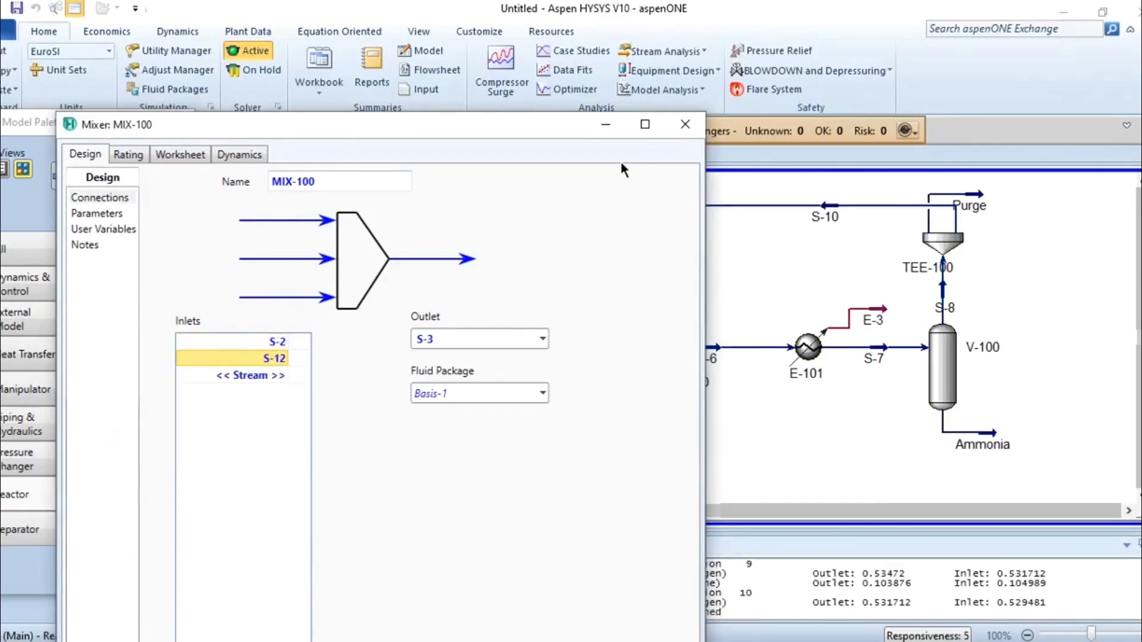
click(685, 124)
click(740, 411)
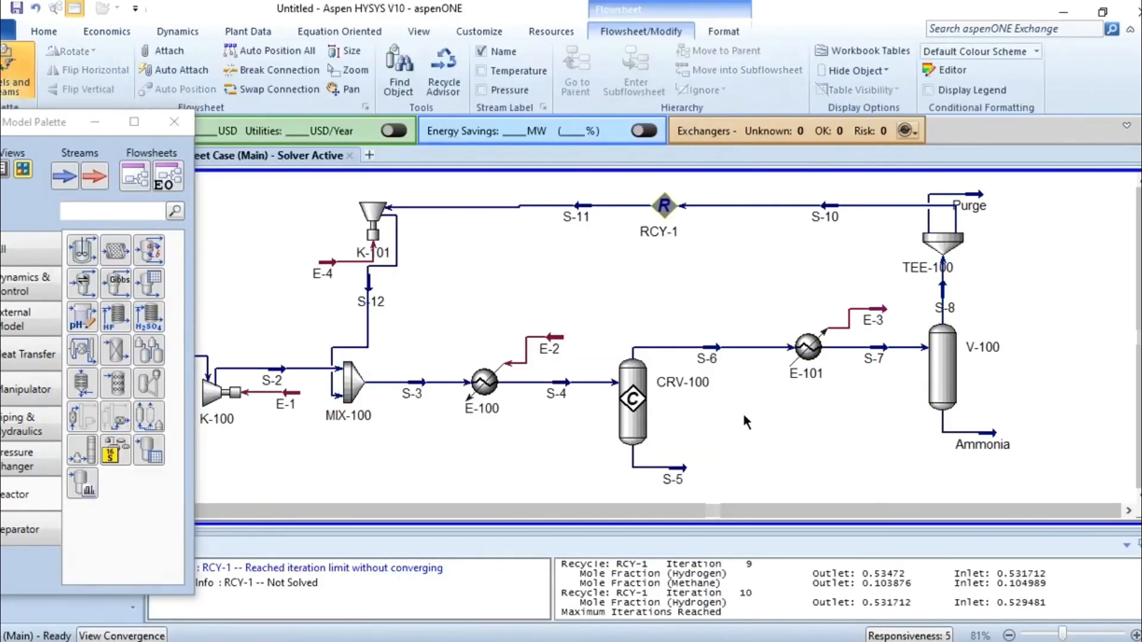
Close the Model Palette and tidy the S-12 line between K-101 and MIX-100, aligning K-101 with stream S-11.
click(175, 121)
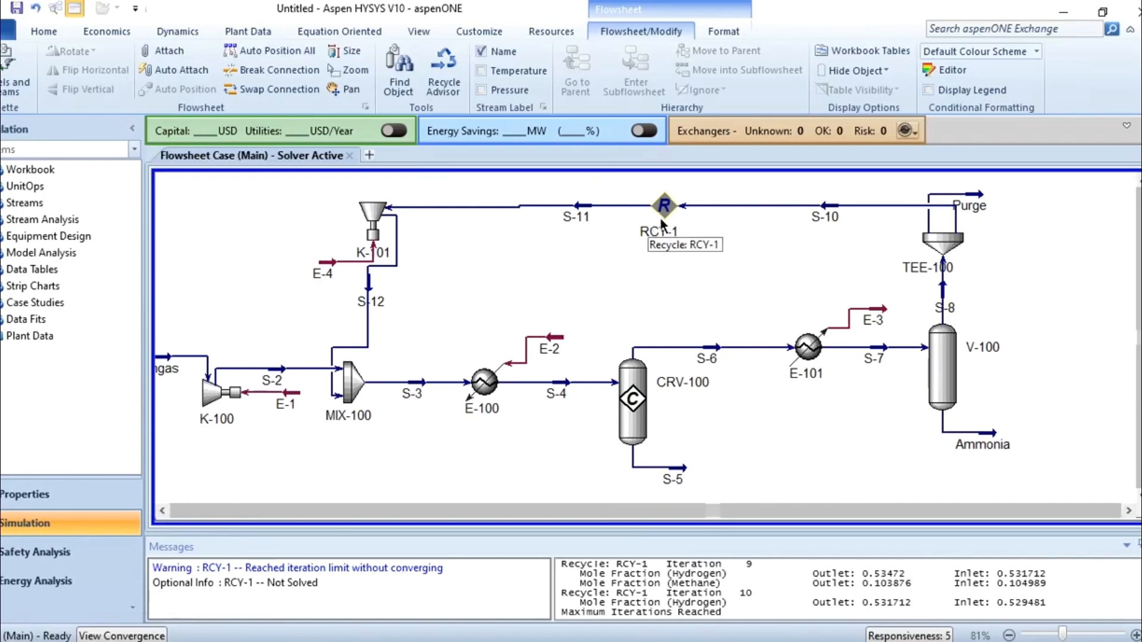
click(373, 301)
drag(373, 301, 408, 302)
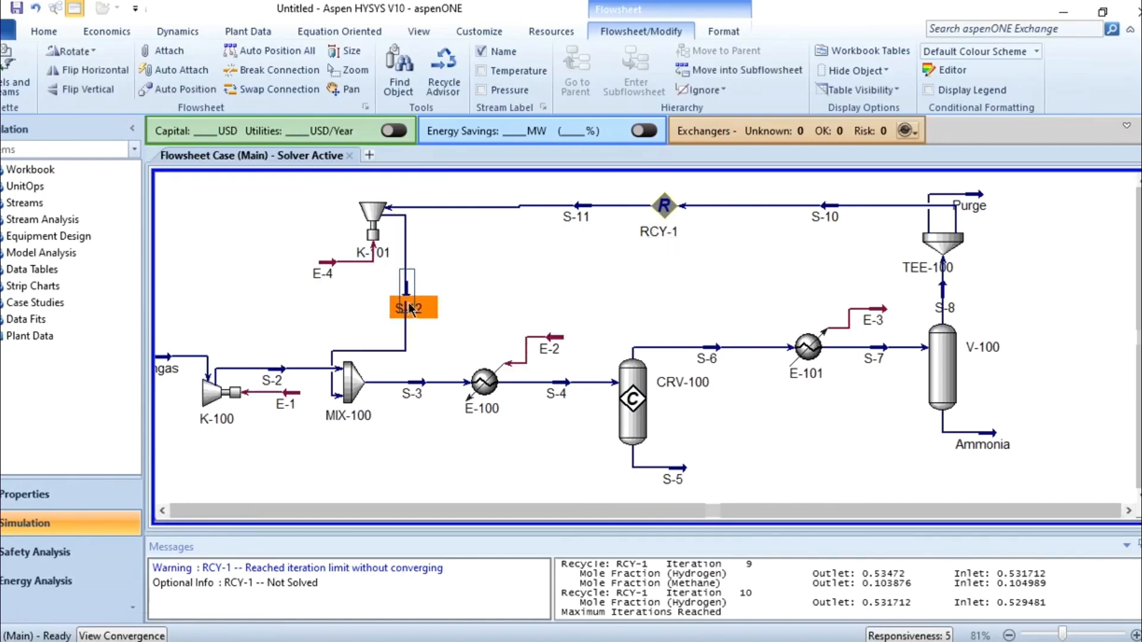
click(477, 292)
drag(334, 353, 320, 361)
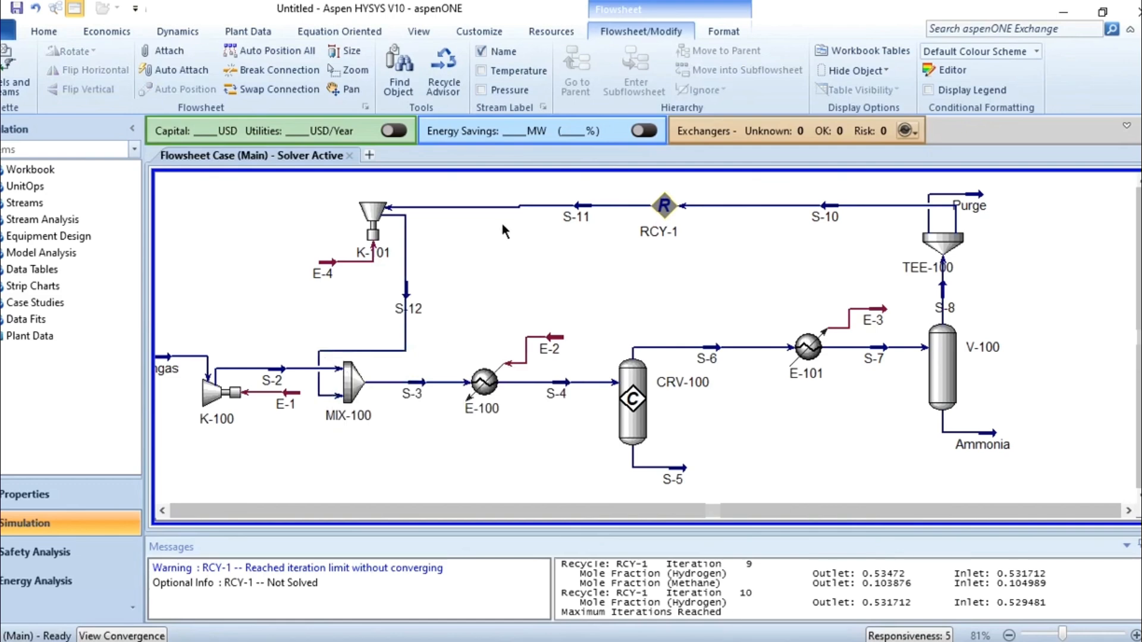
drag(381, 222, 380, 220)
click(480, 233)
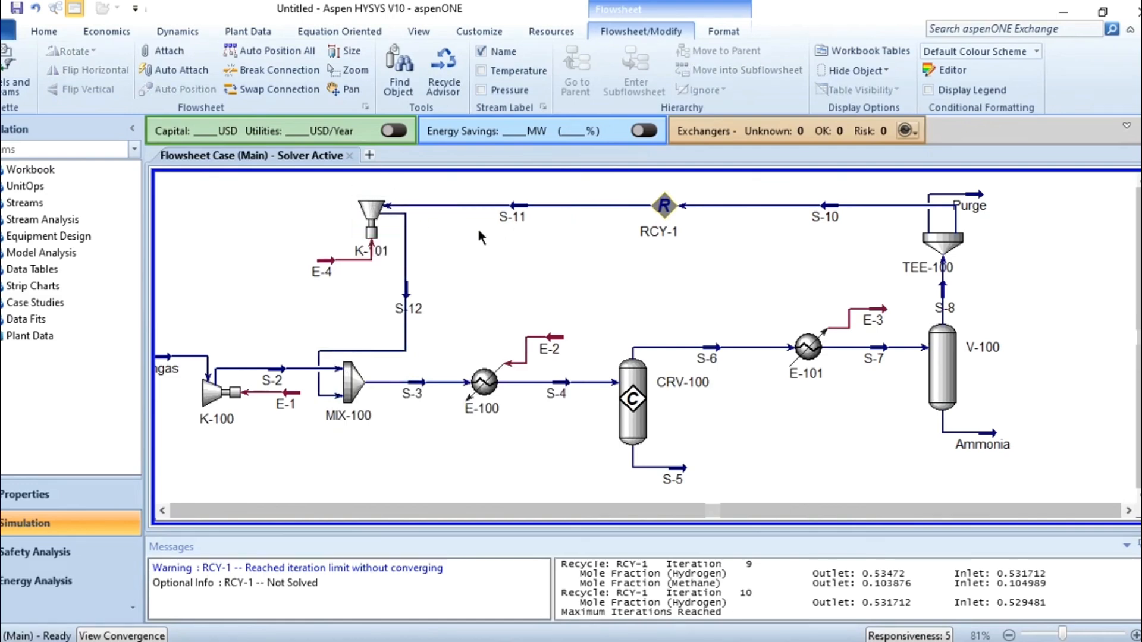
Continue the iterations of recycle RCY-1 until the loop converges.
key(Left)
double_click(773, 207)
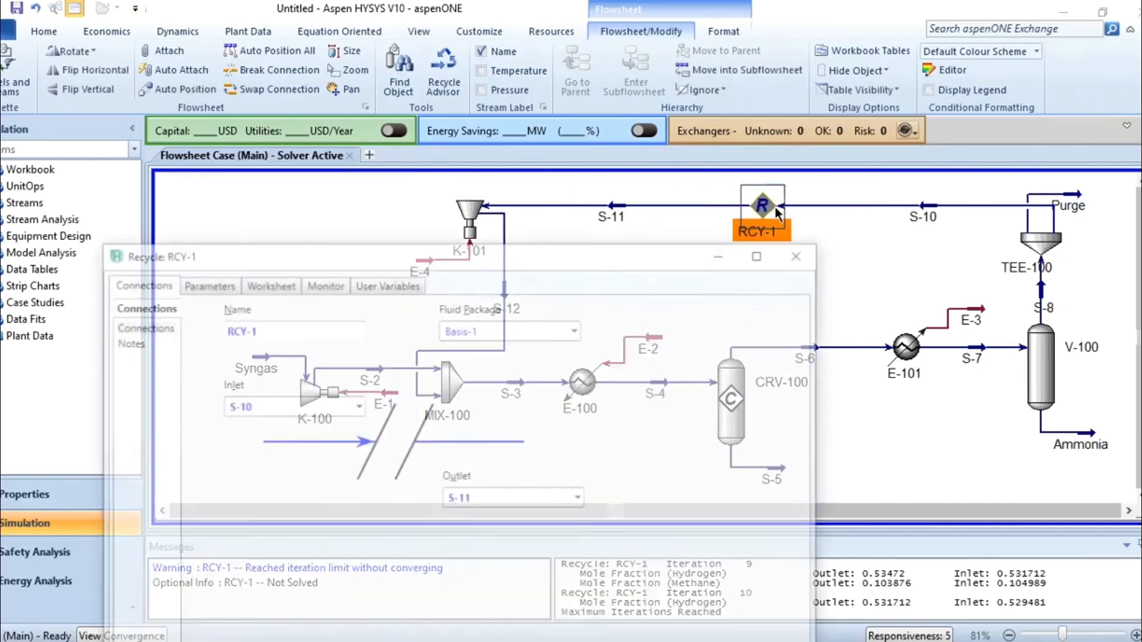
drag(411, 256, 367, 92)
click(341, 562)
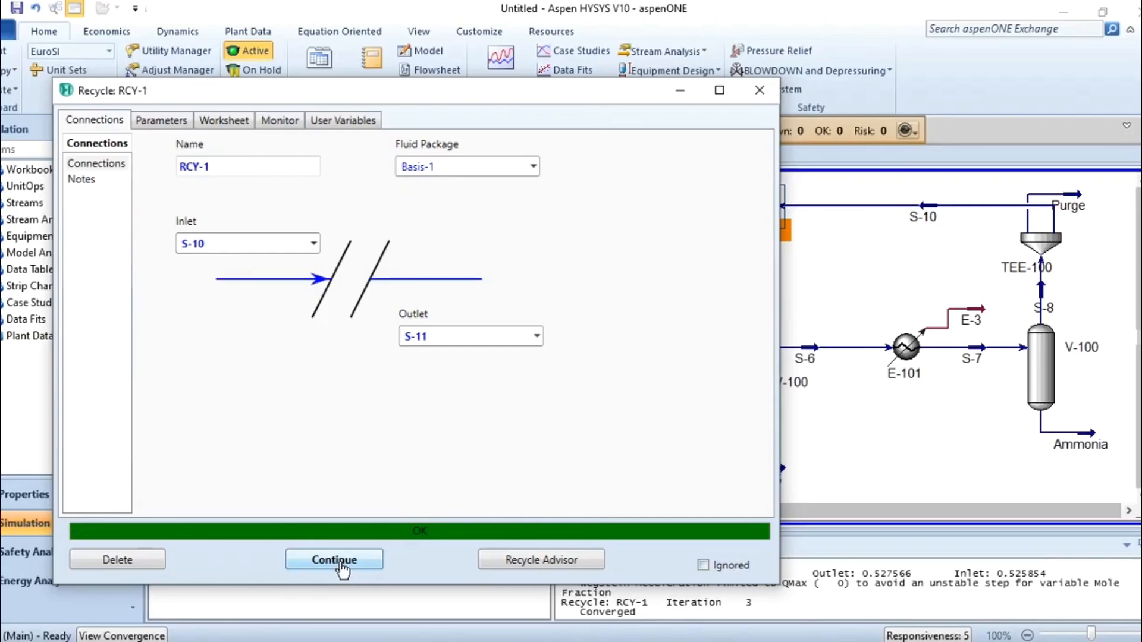
click(760, 90)
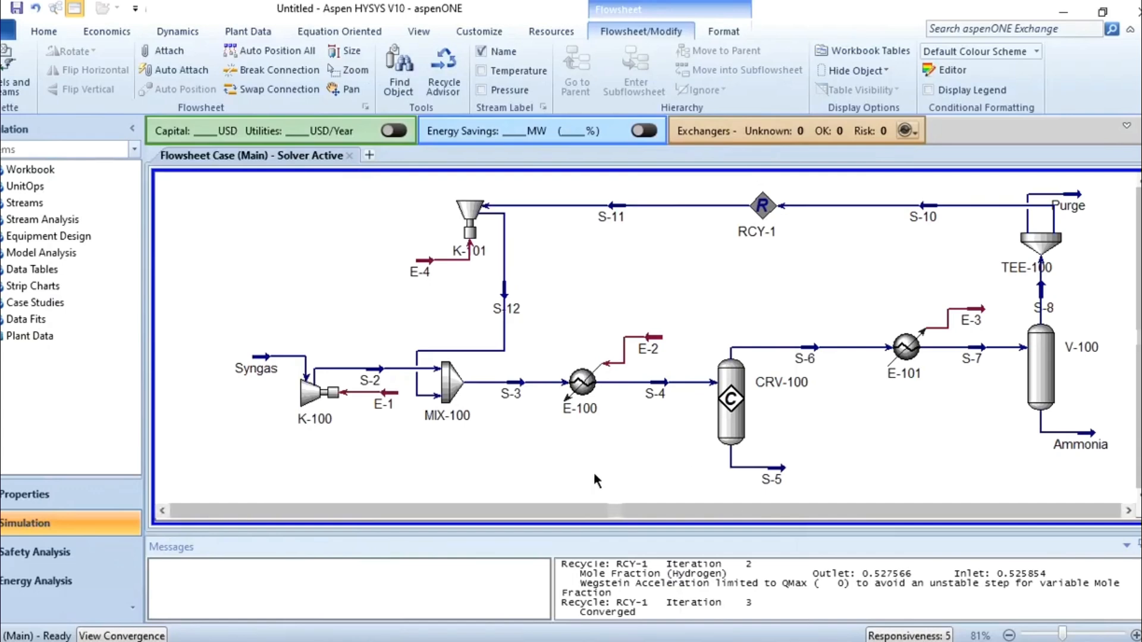
Examine the conditions and compositions of S-7, Ammonia and S-8 at separator V-100 with the recycle loop closed.
scroll(594, 474, right, 2)
double_click(948, 365)
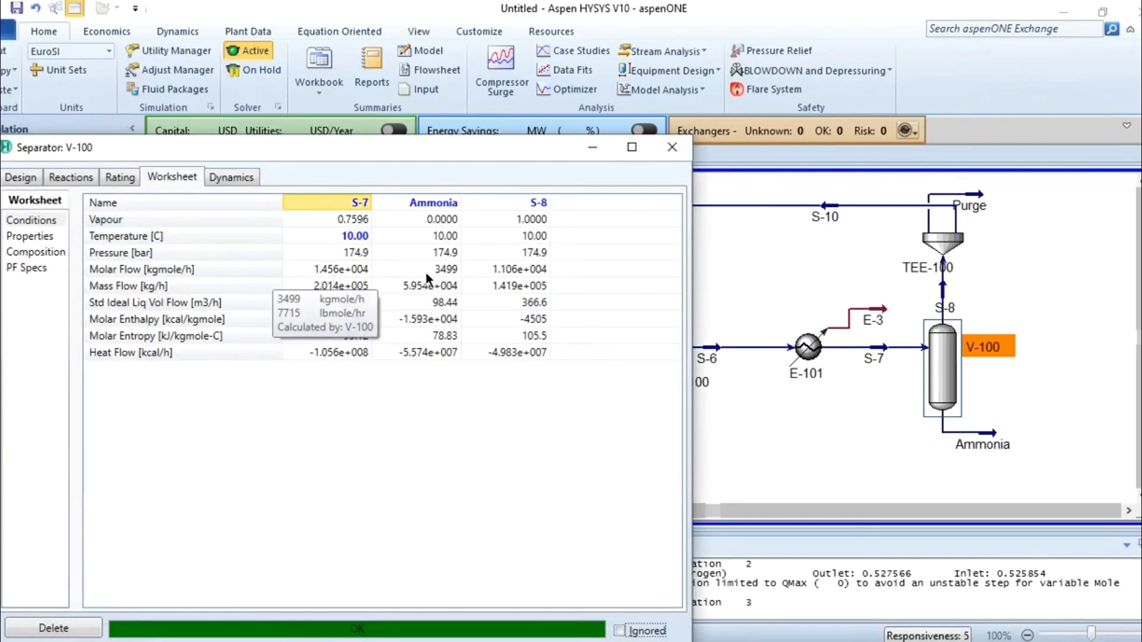
click(52, 254)
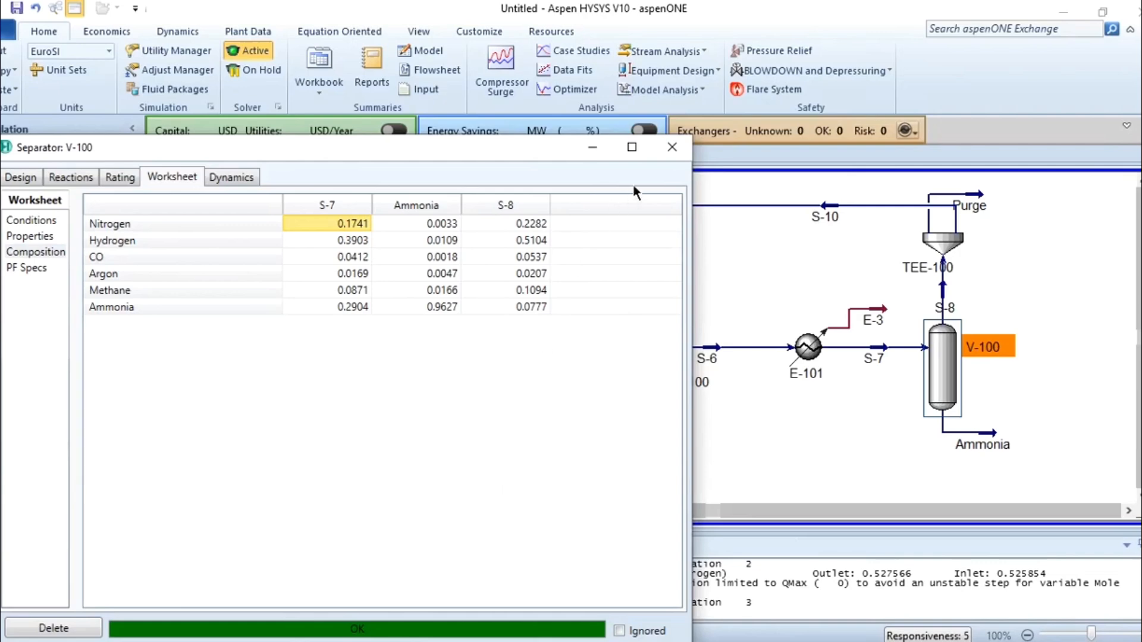
click(674, 149)
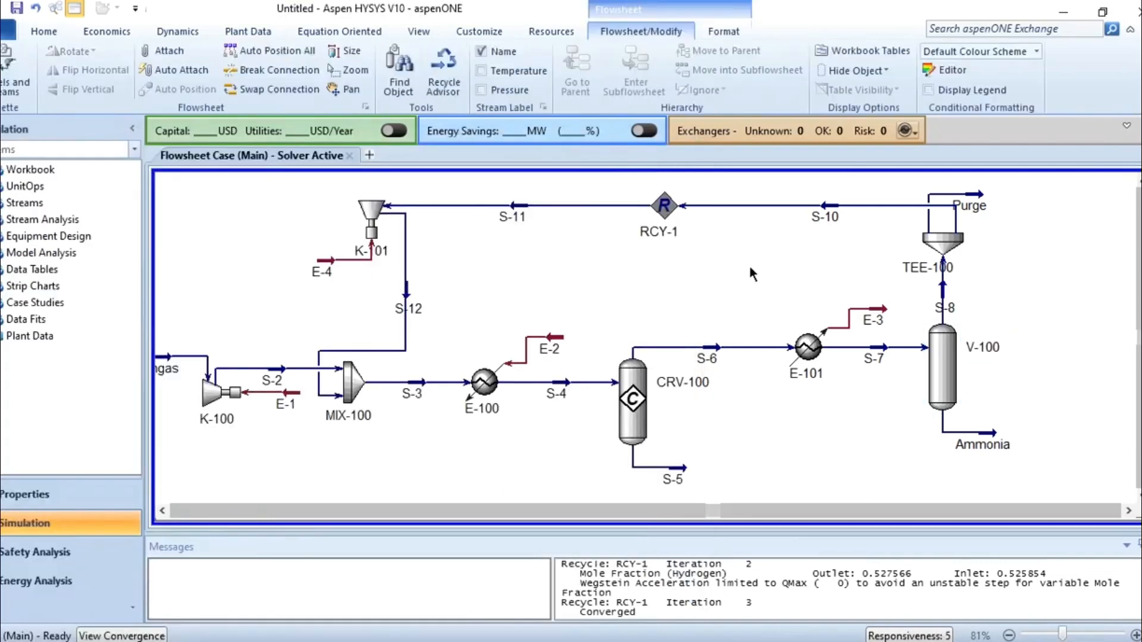
scroll(749, 263, left, 3)
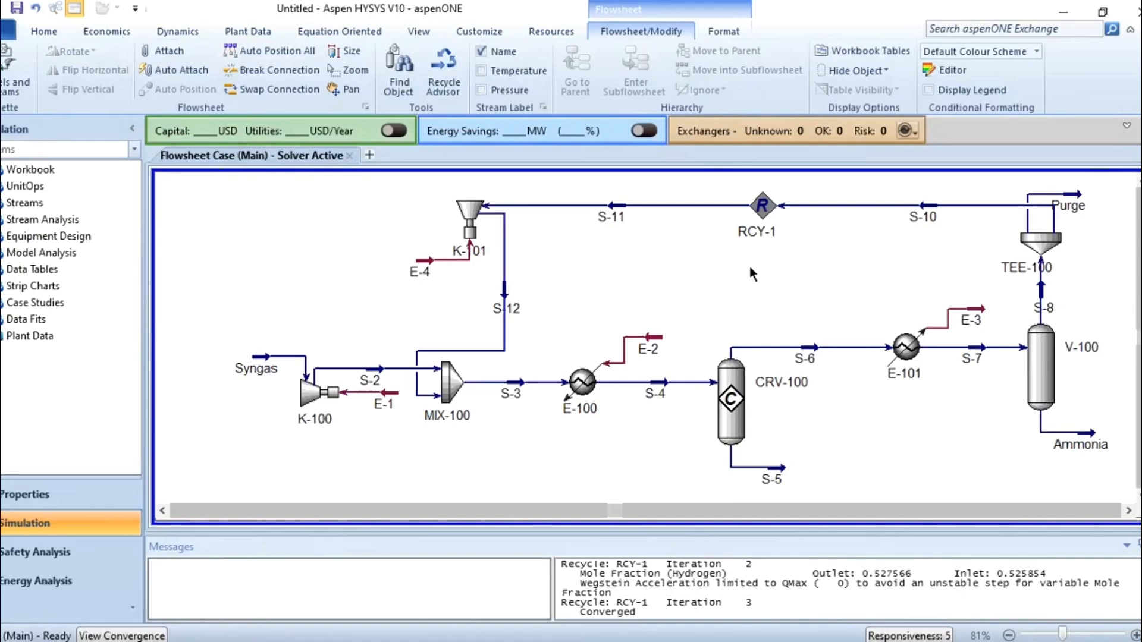
mouse_move(737, 399)
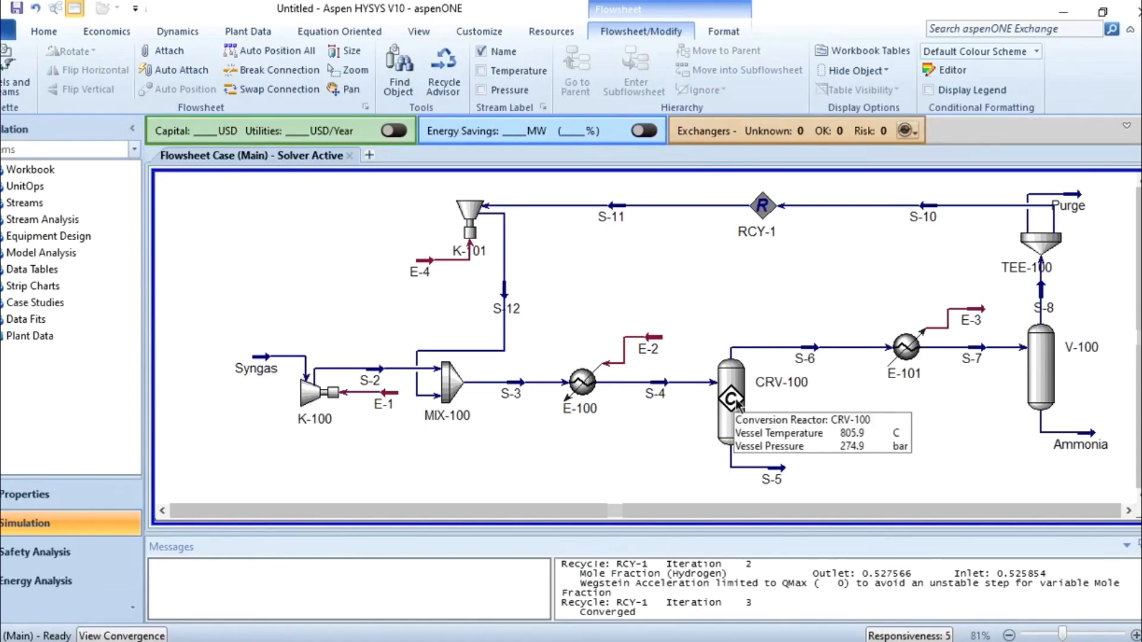